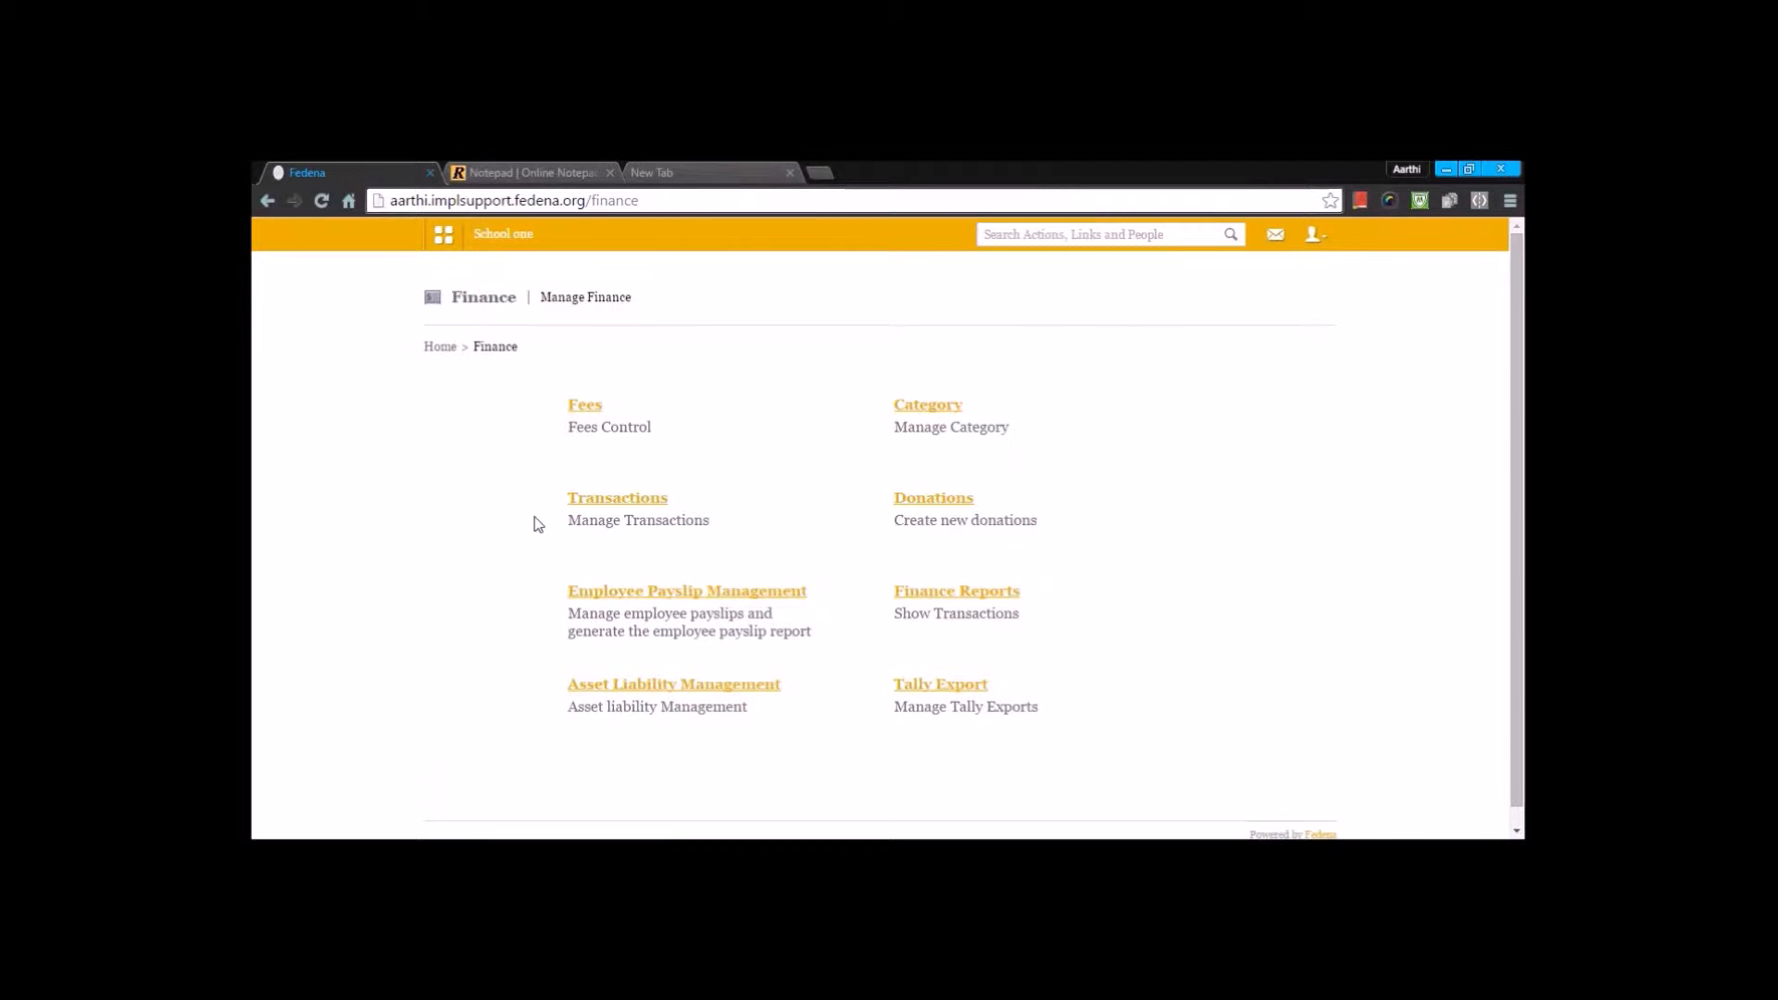
- Open the finance Transaction Report and set the start of its date range to 01 January 2016
left_click(921, 597)
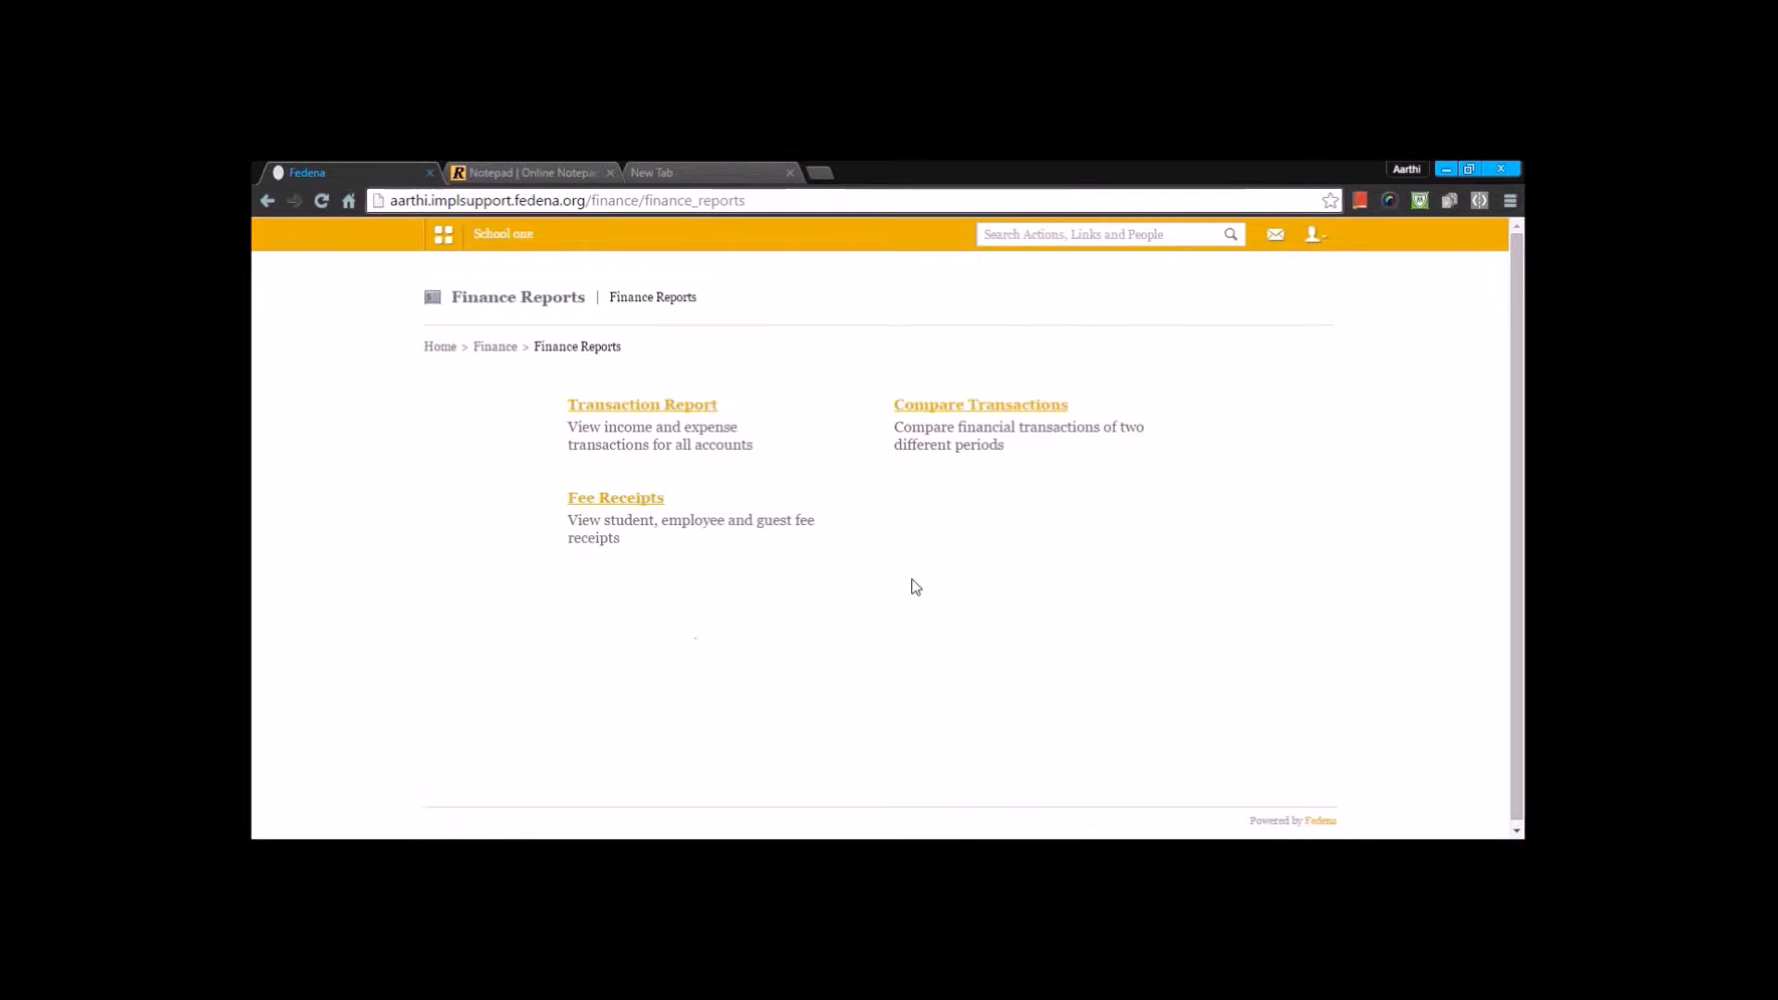
left_click(681, 417)
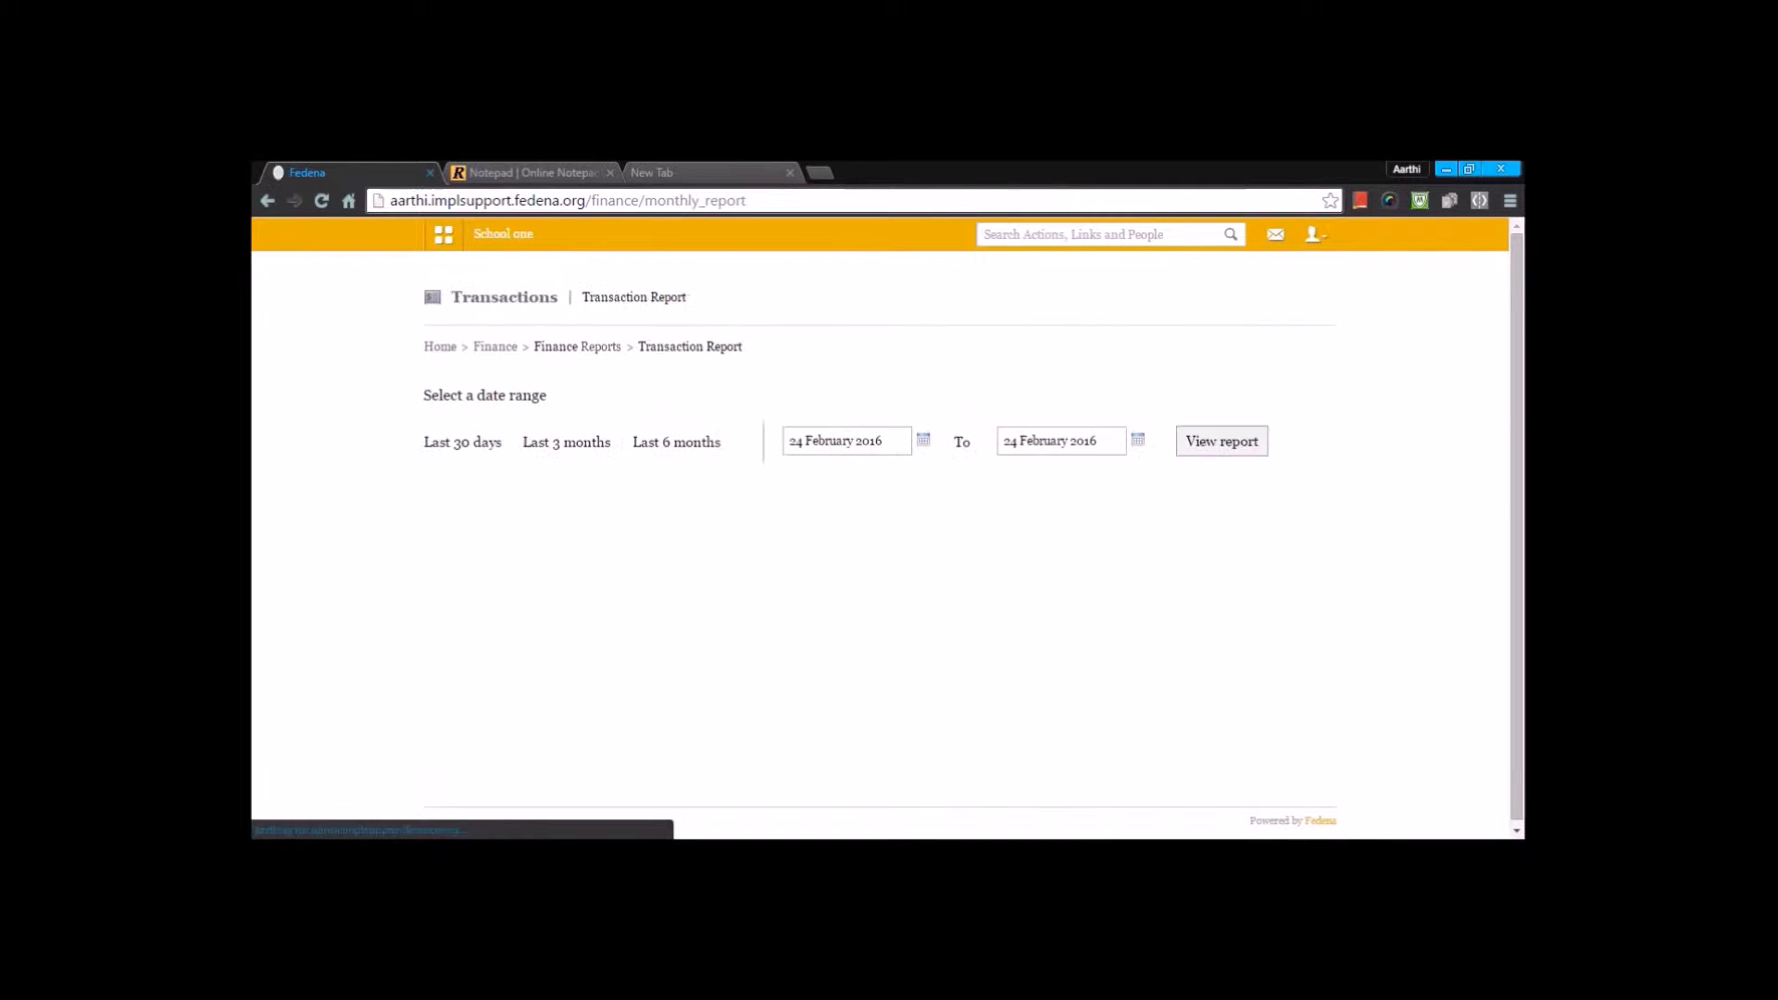
left_click(923, 441)
left_click(859, 465)
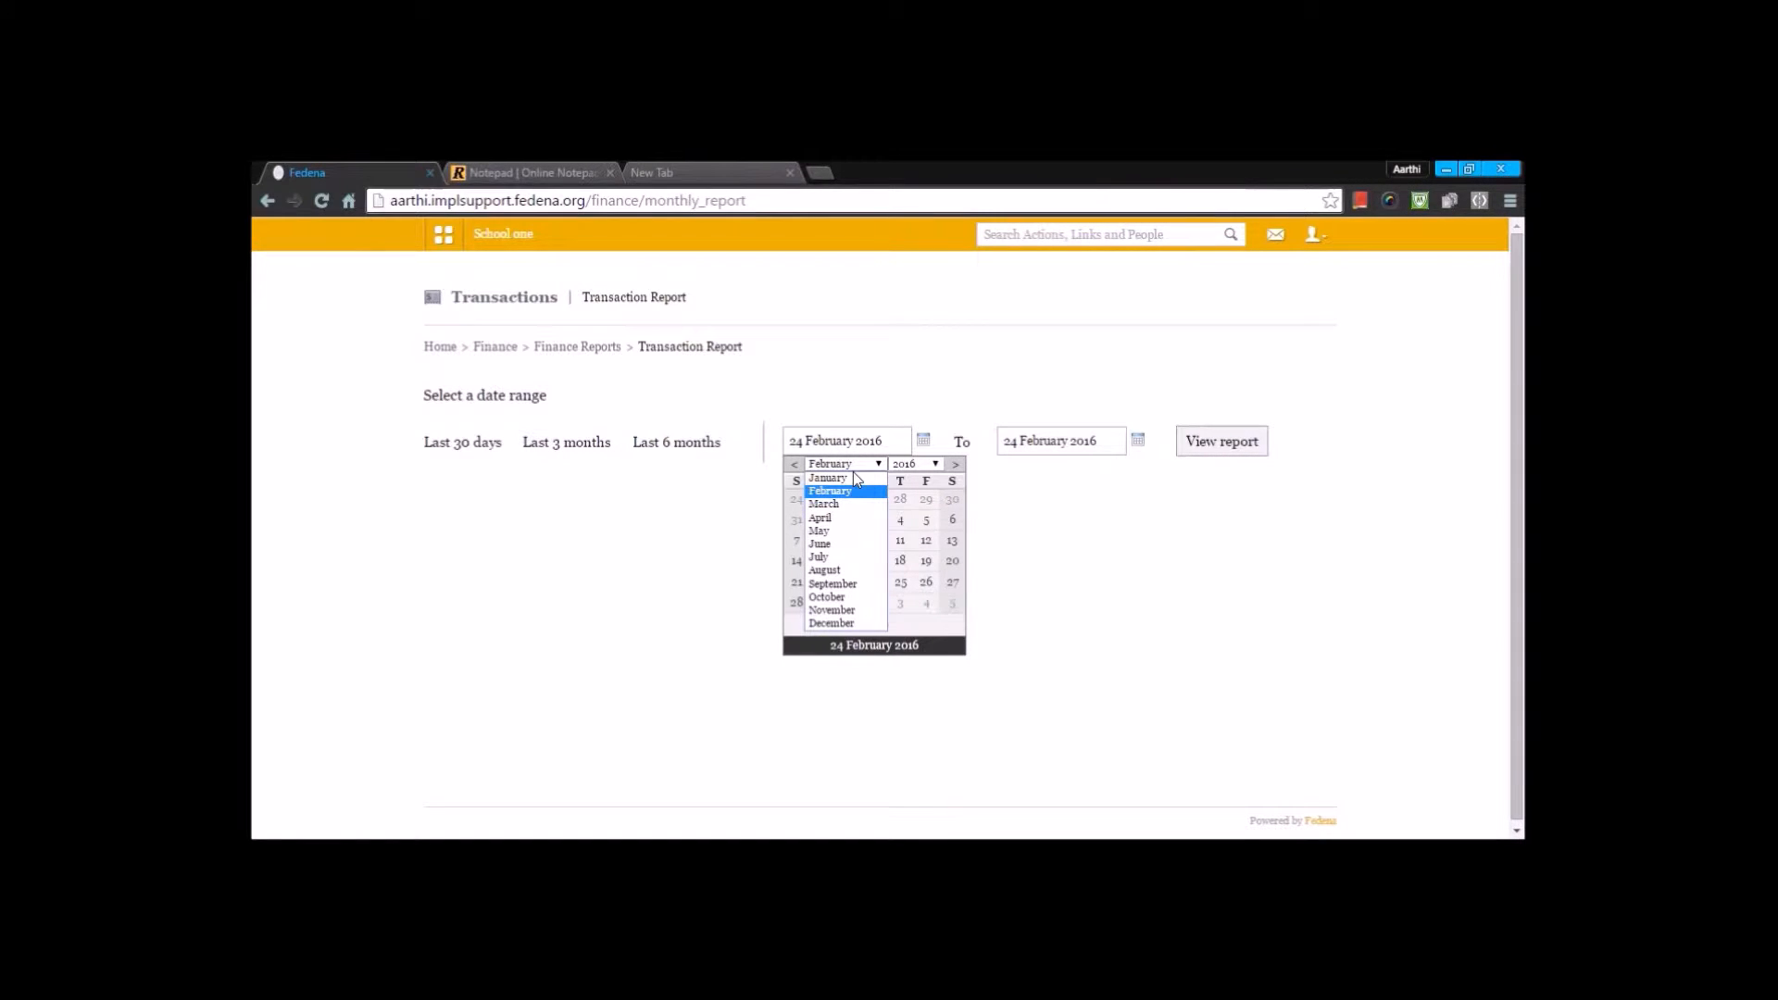
left_click(848, 481)
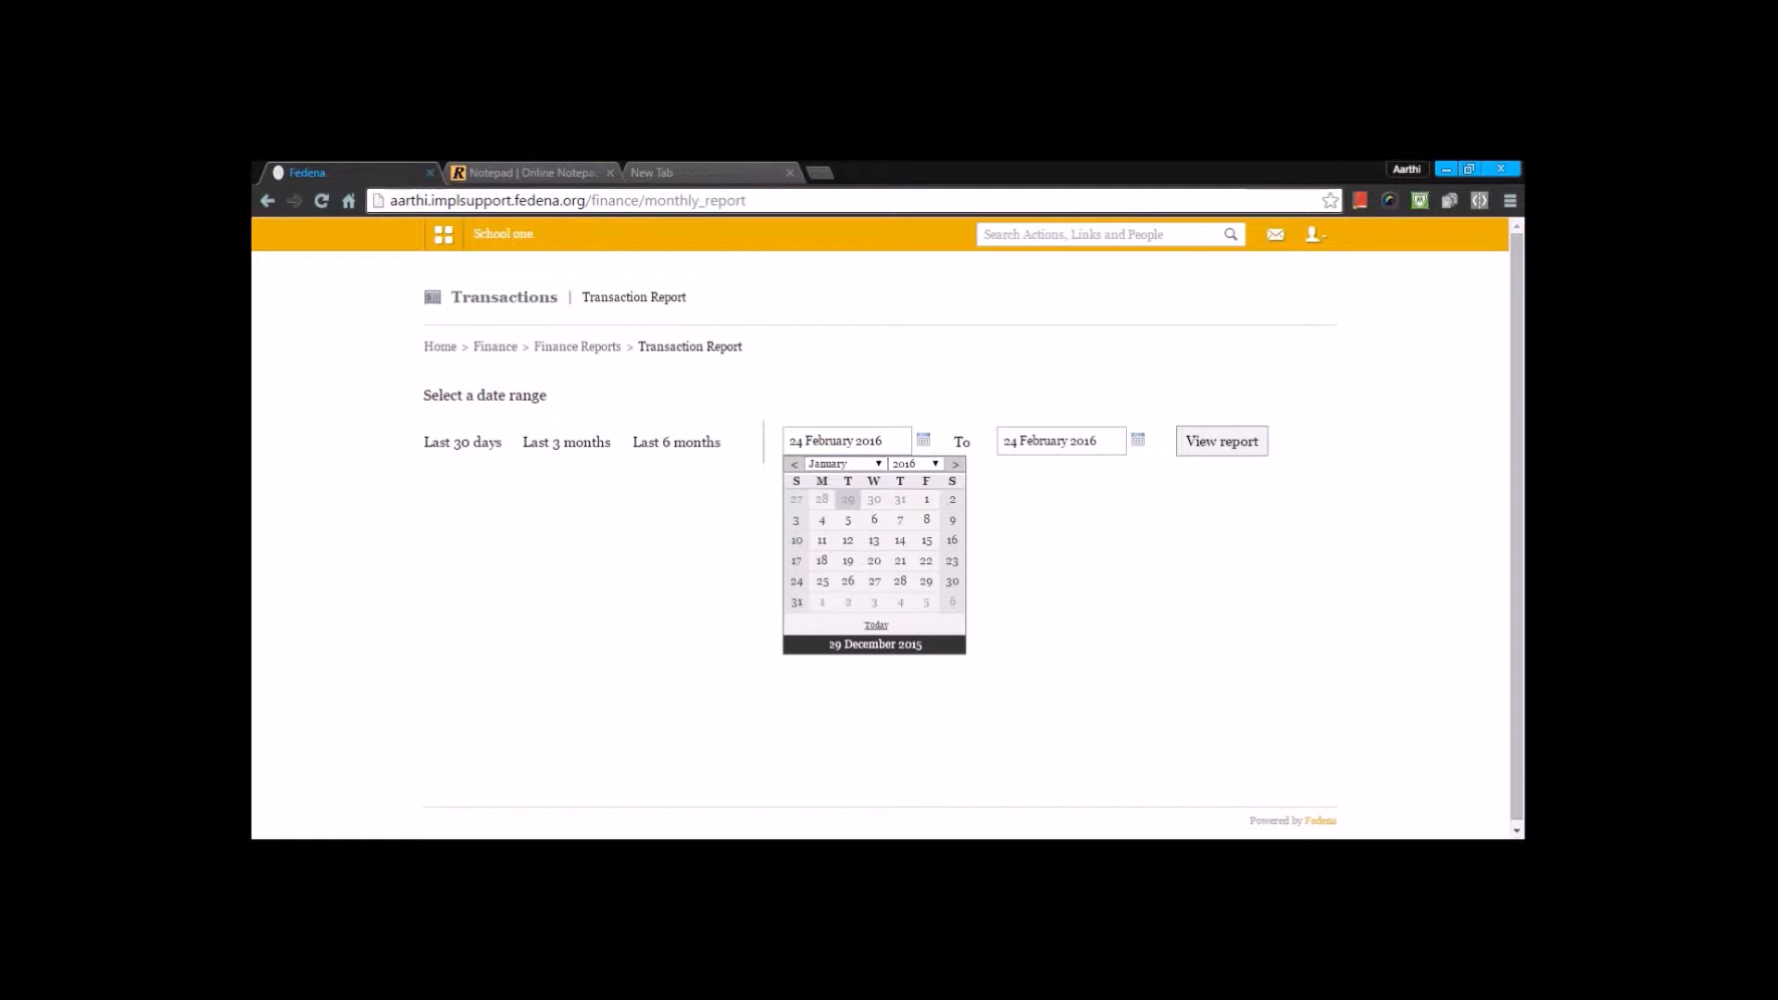
left_click(925, 499)
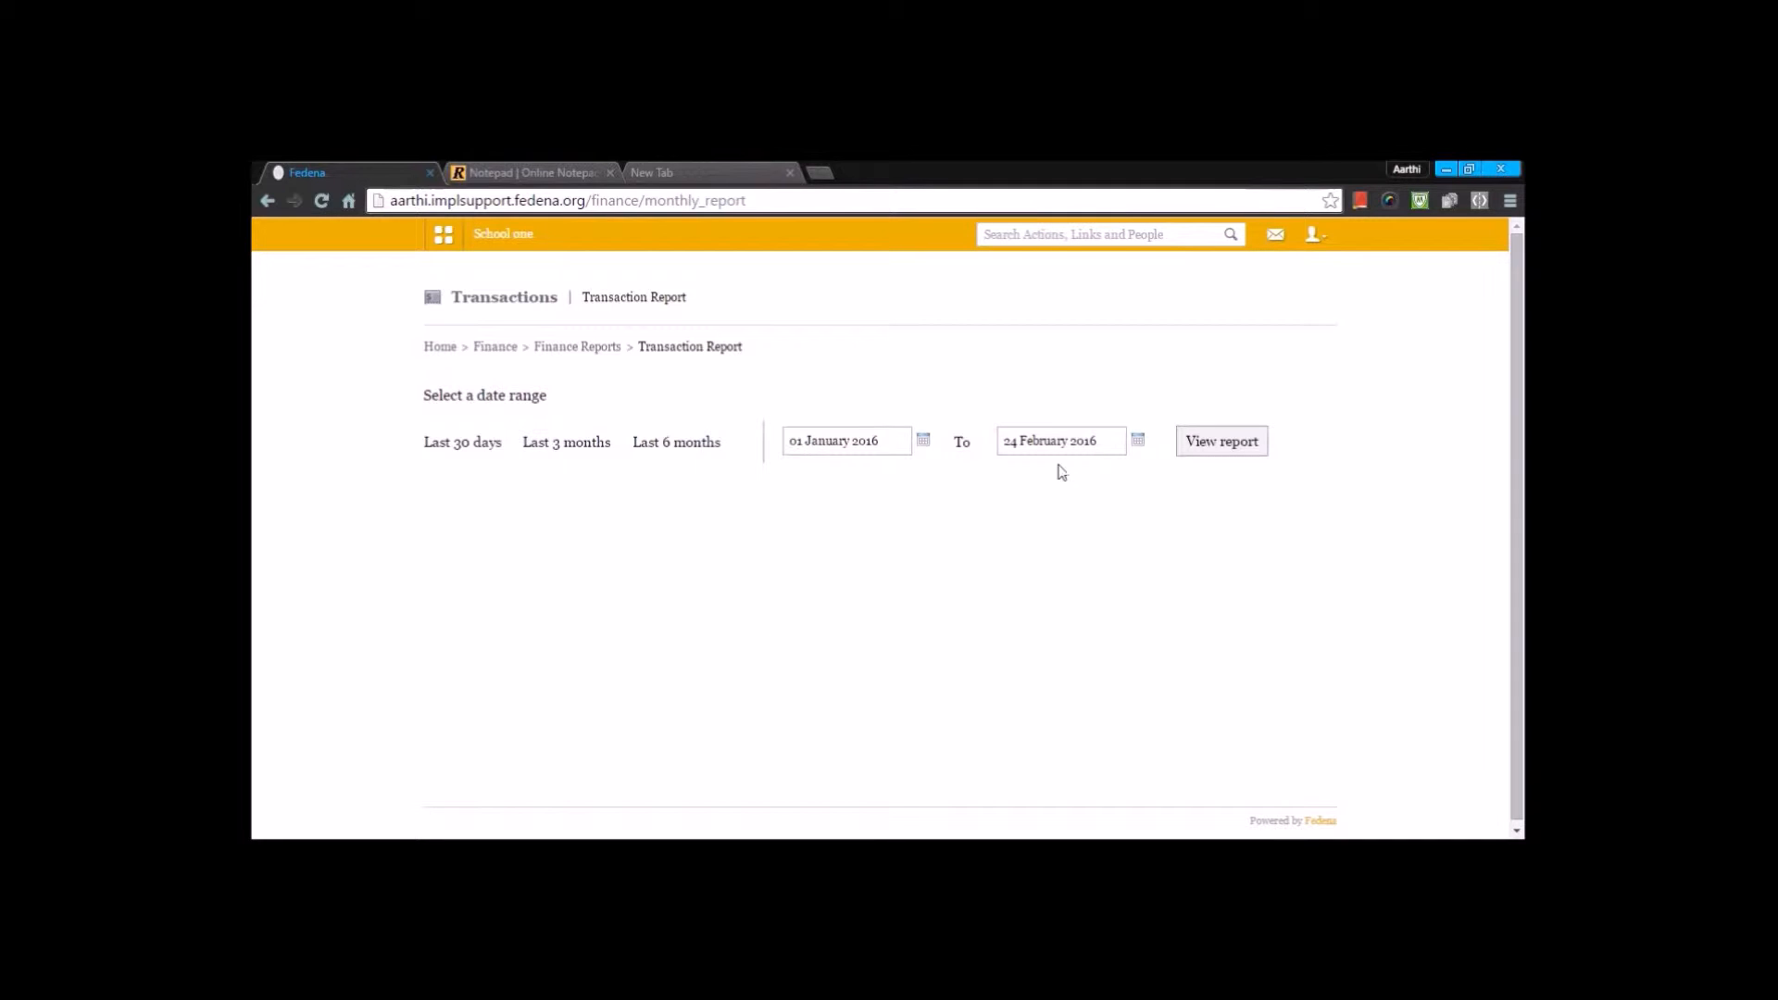
- Set the end of the report's date range to 23 February 2016 and generate the transaction report
left_click(1136, 442)
left_click(1087, 515)
left_click(1138, 441)
left_click(1112, 515)
left_click(1137, 440)
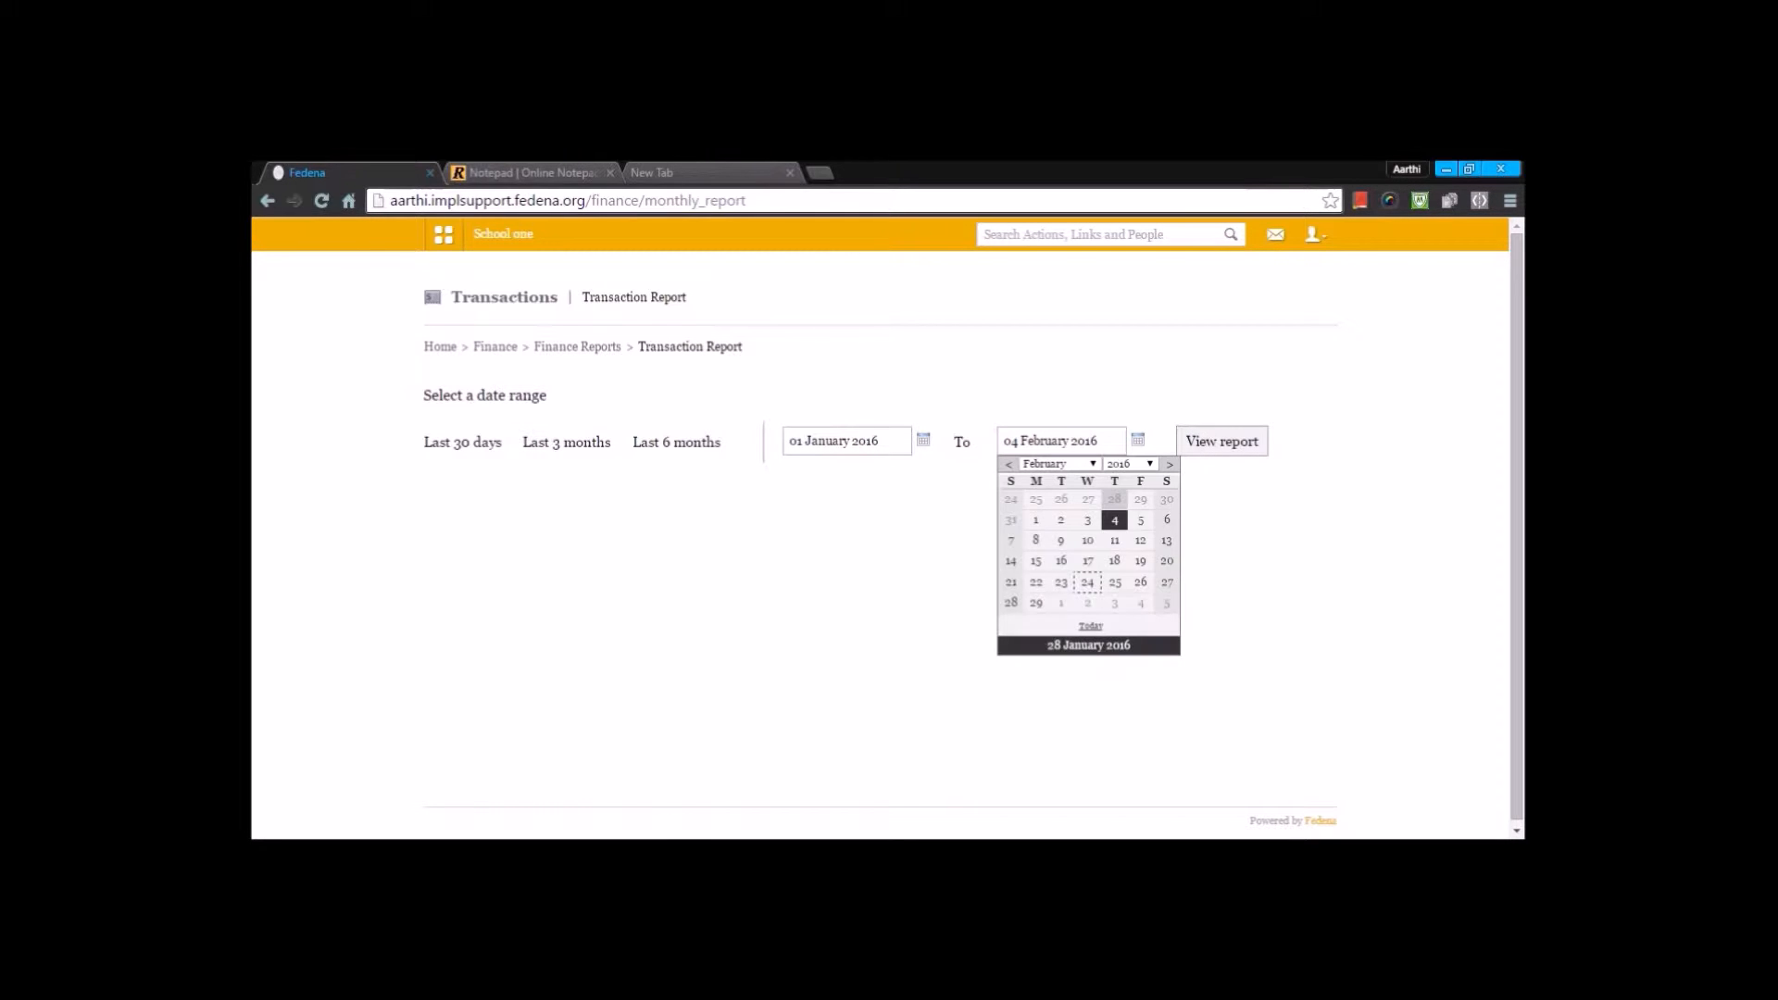
left_click(1059, 585)
left_click(1215, 450)
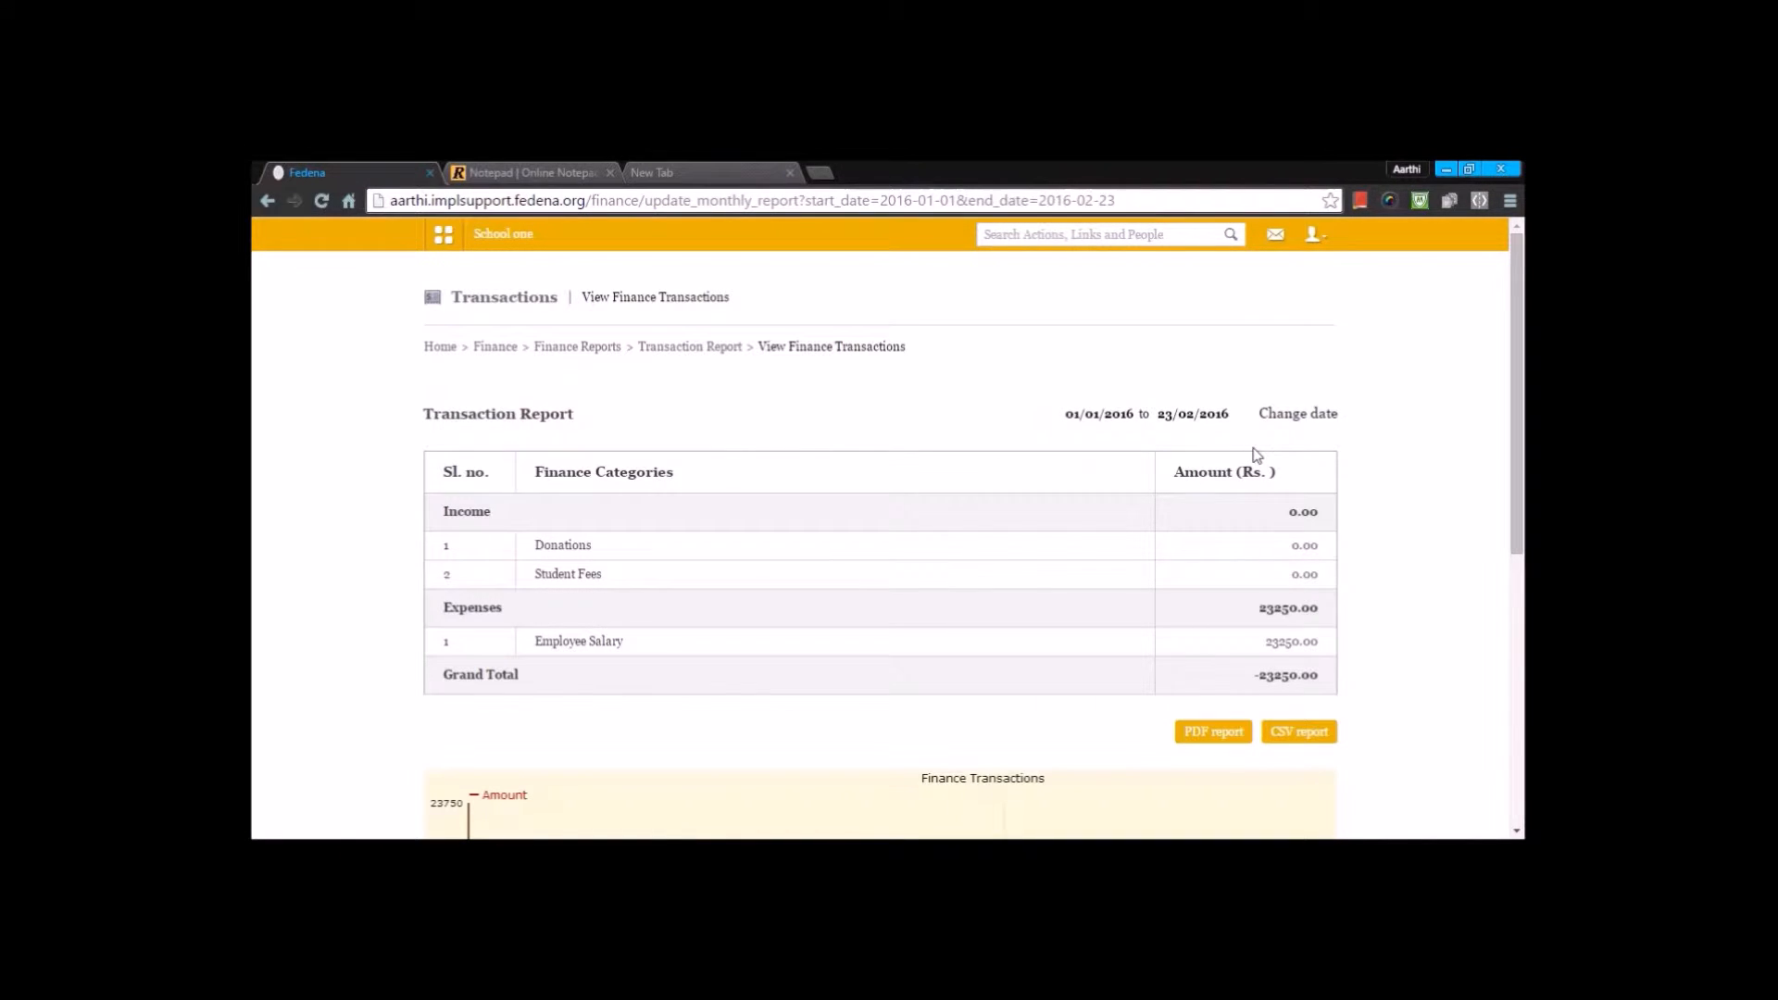
- Change the report's end date to 24 February 2016 and regenerate the transaction report
left_click(1297, 414)
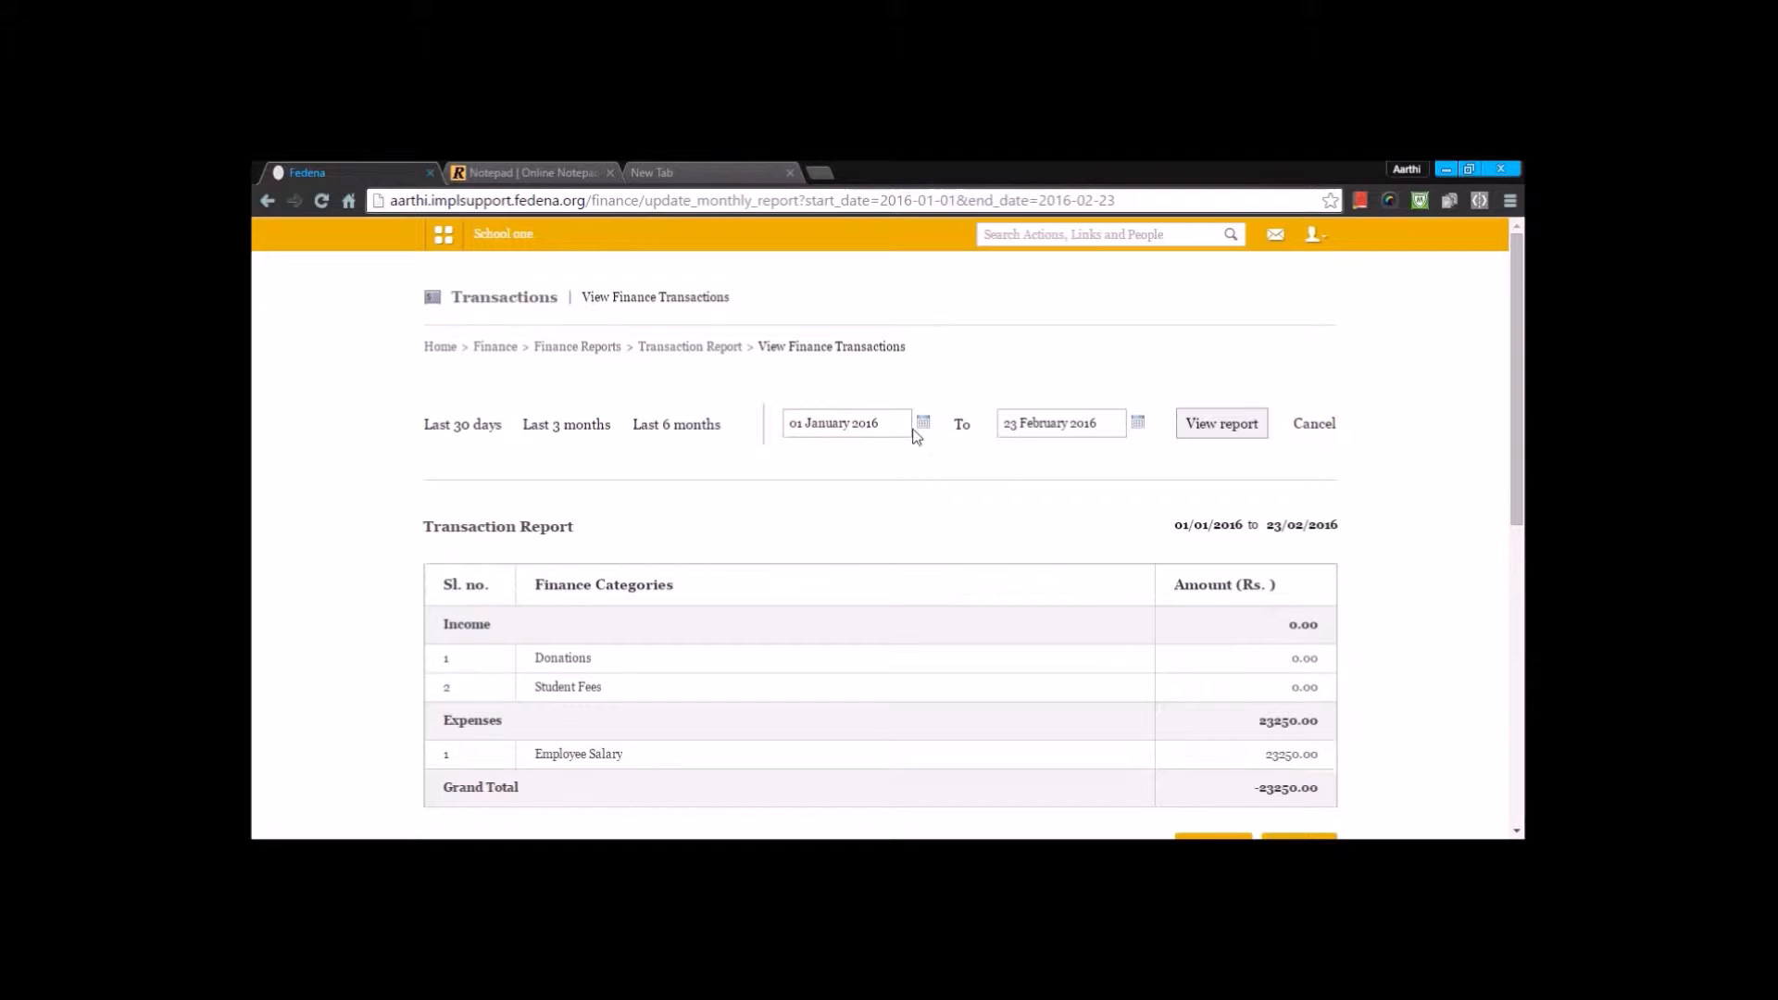
left_click(1139, 426)
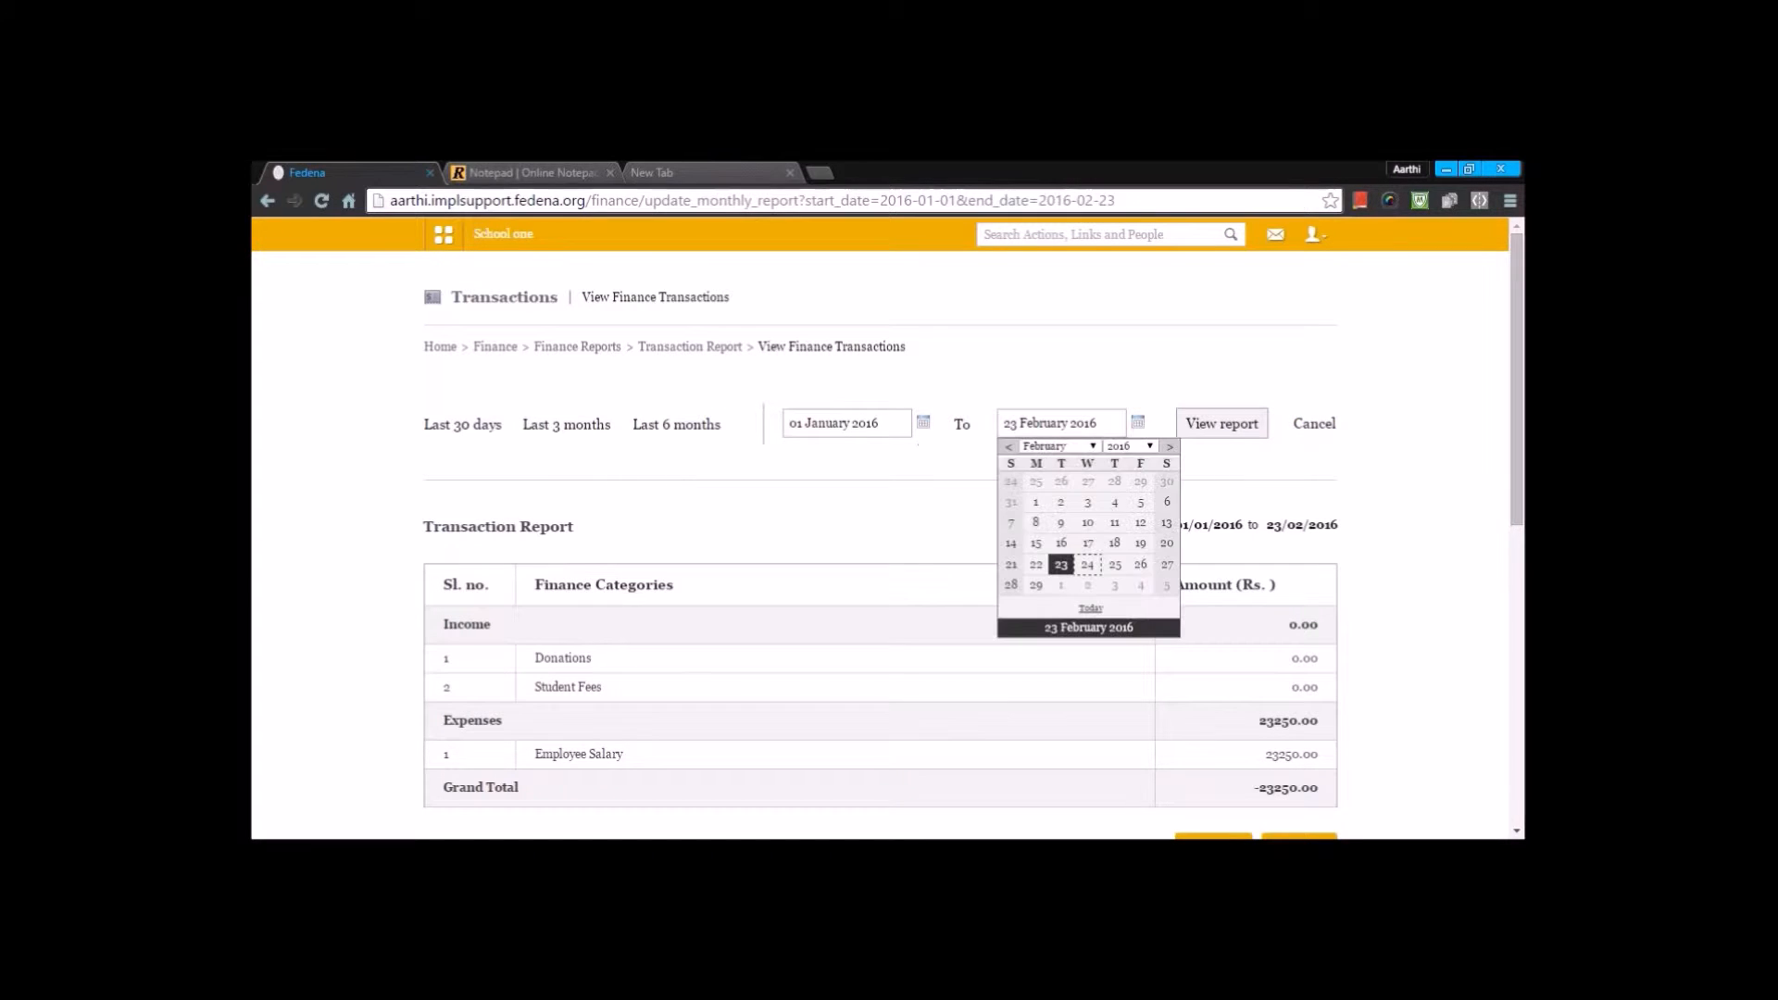
left_click(1092, 570)
left_click(1249, 433)
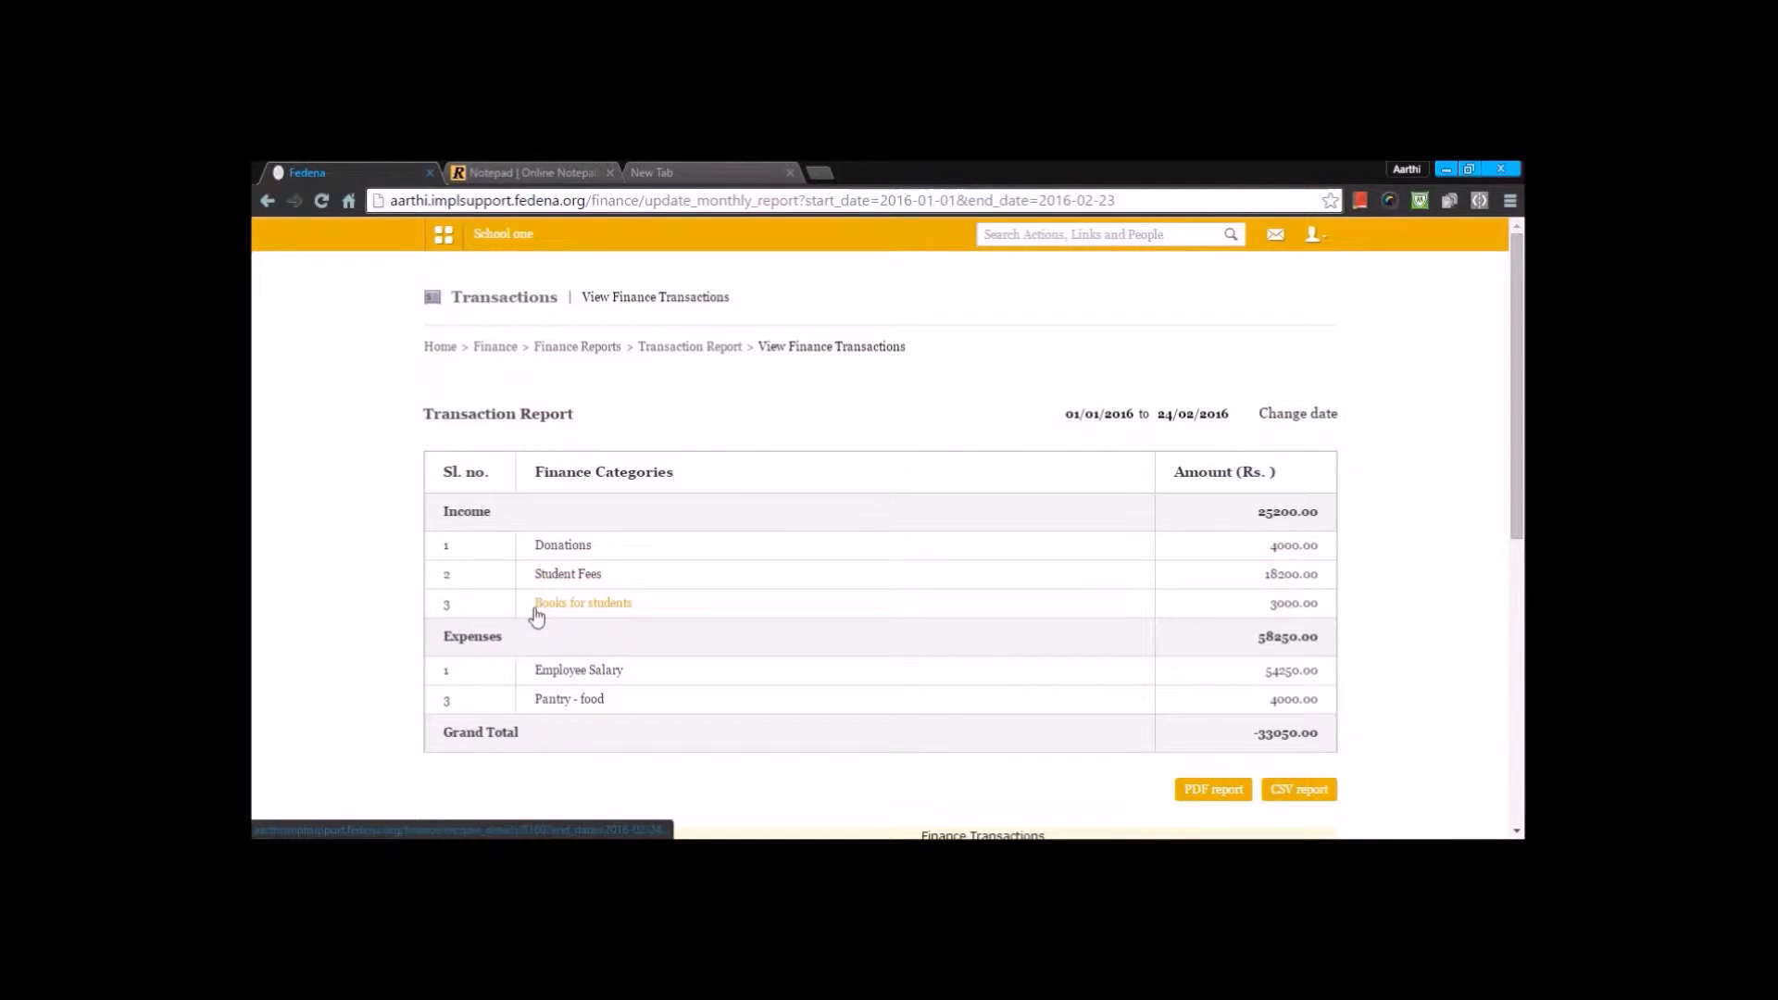
- Examine the income and expense categories, their amounts and the Finance Transactions chart in the report
scroll(555, 602, "down", 1)
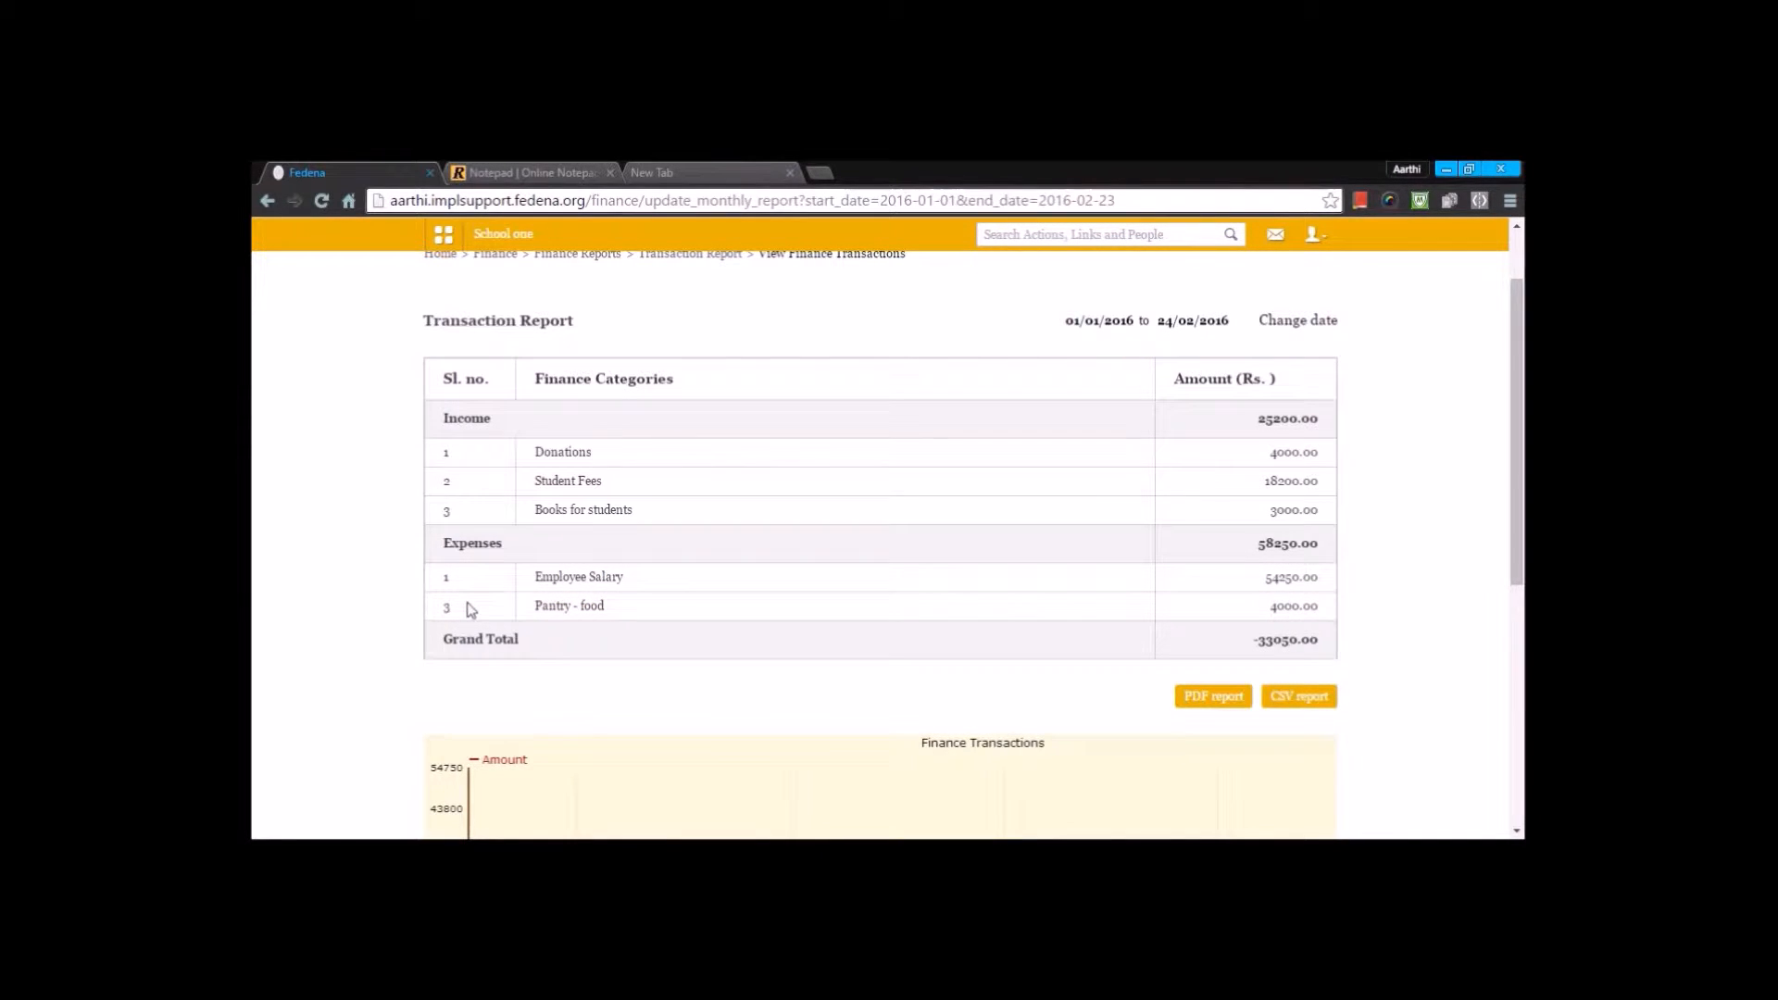
left_click(548, 607)
scroll(552, 602, "down", 5)
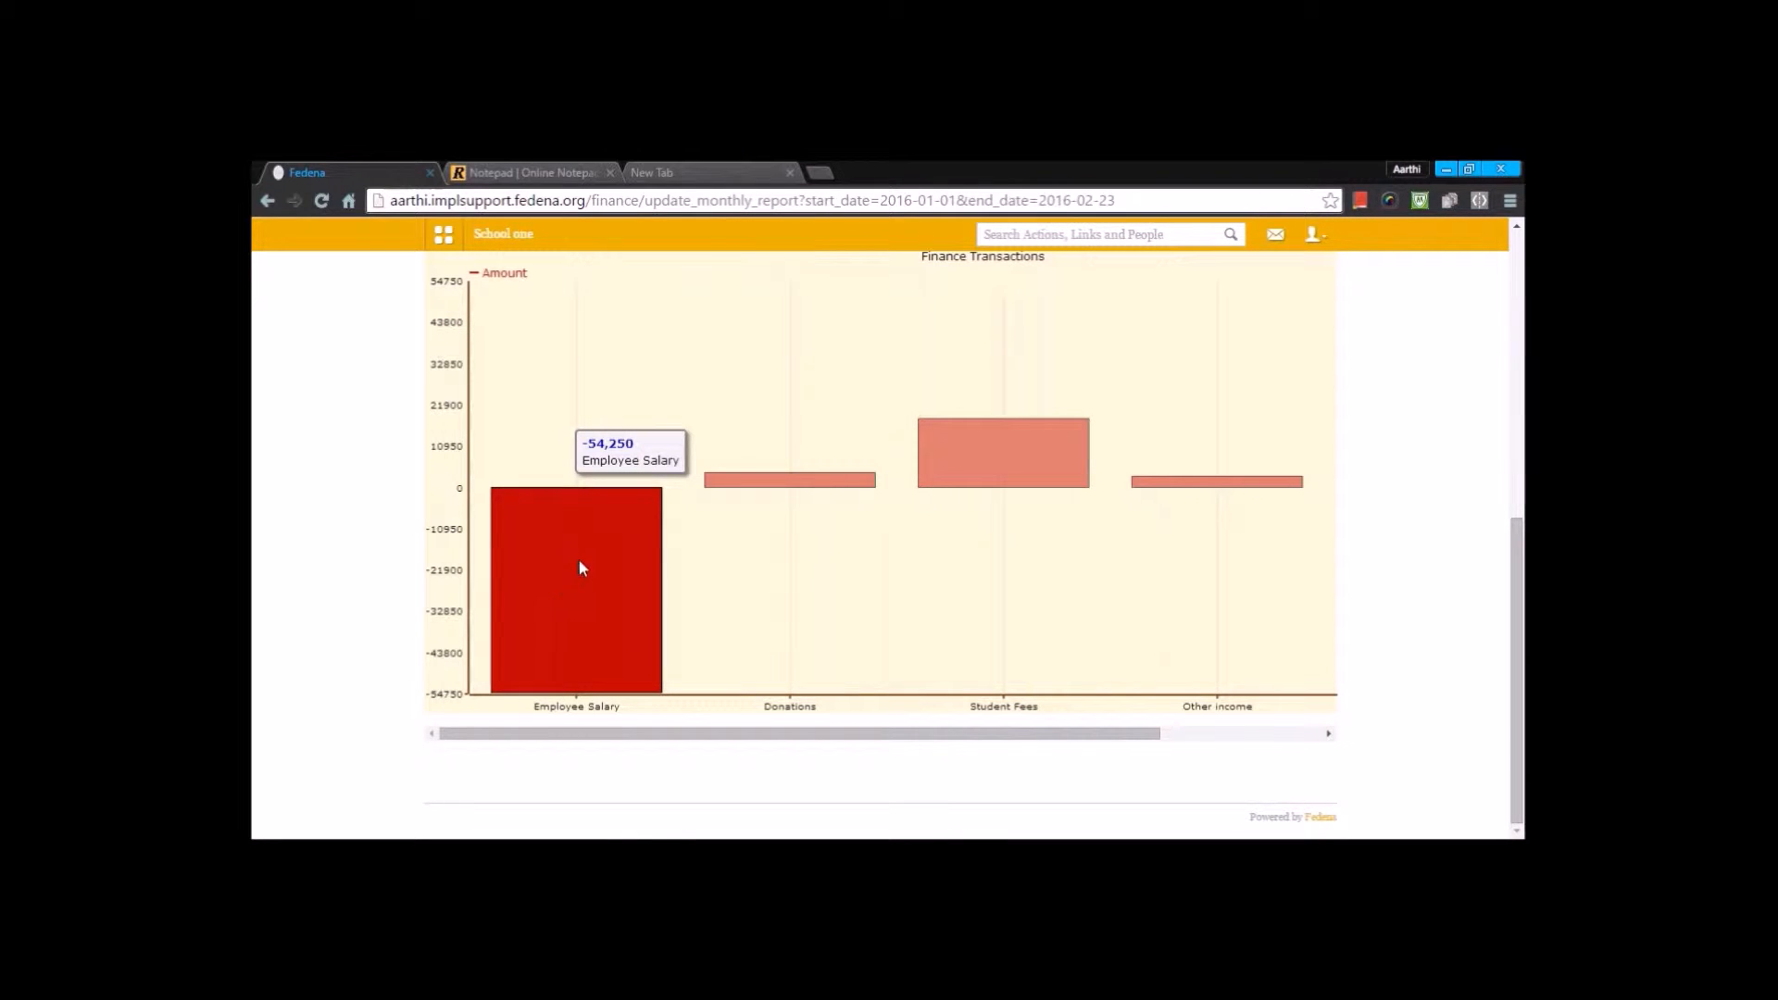
scroll(1122, 542, "up", 3)
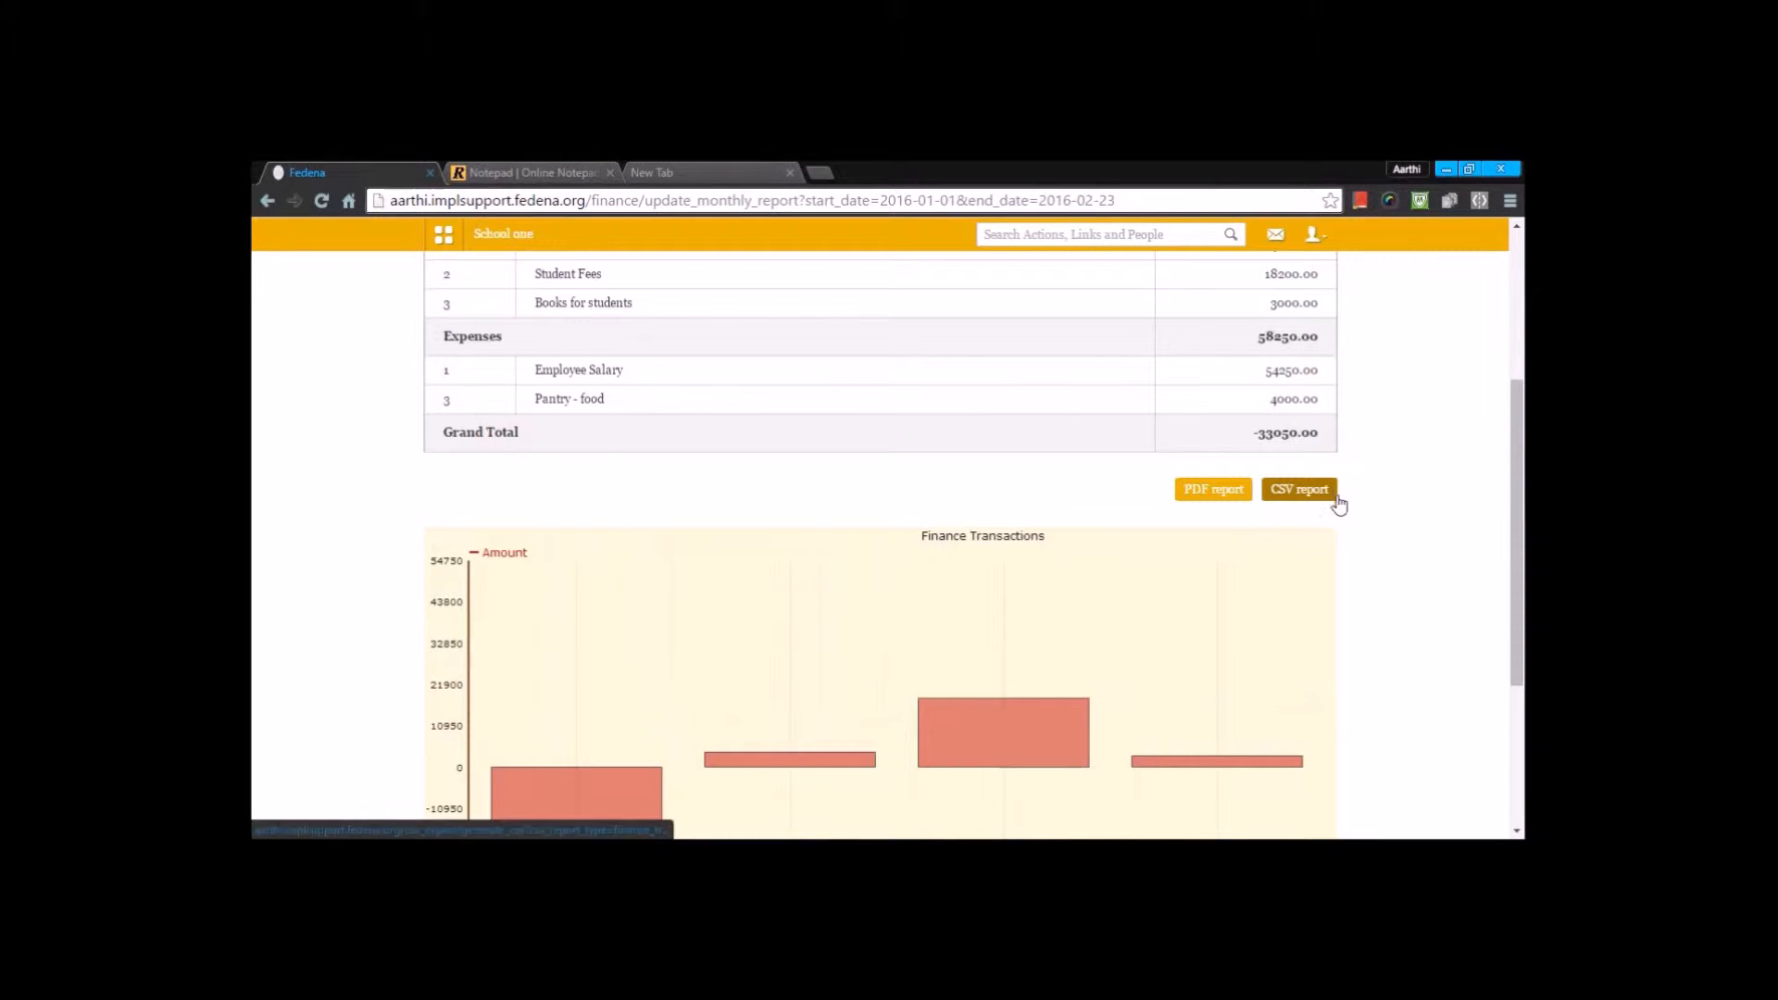
scroll(1337, 505, "up", 1)
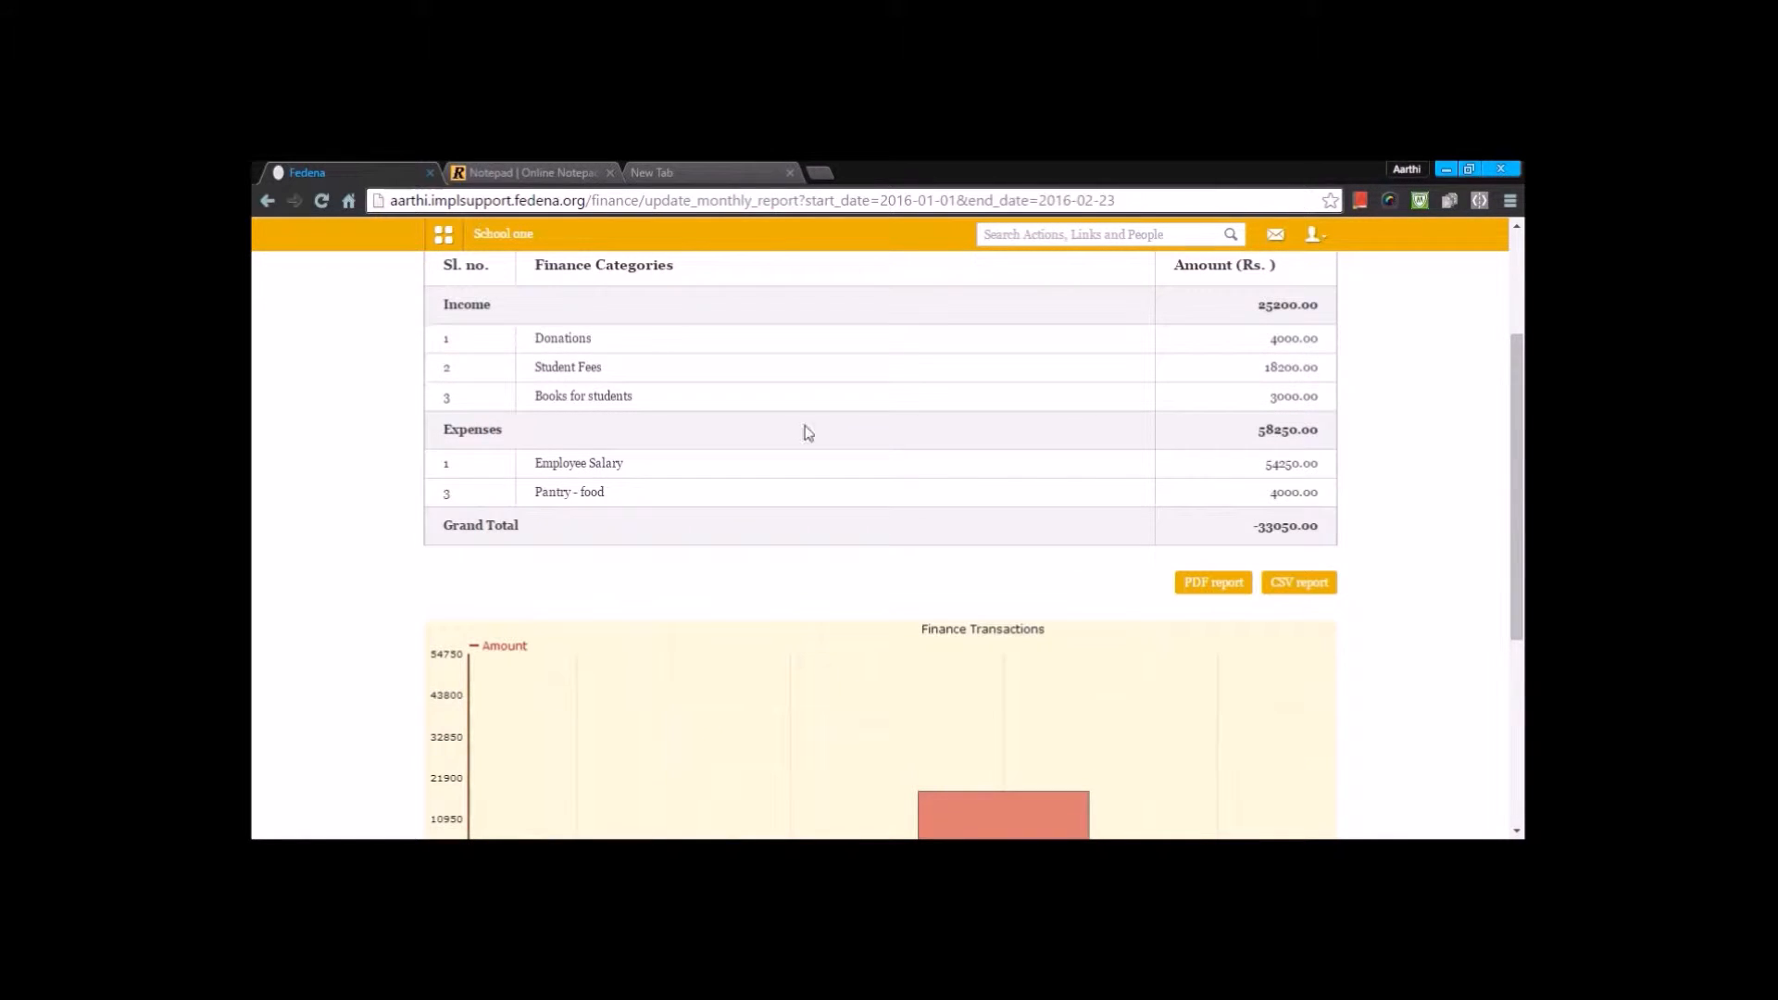
- View the detailed Donations report from the income categories and return to the transaction report
left_click(562, 339)
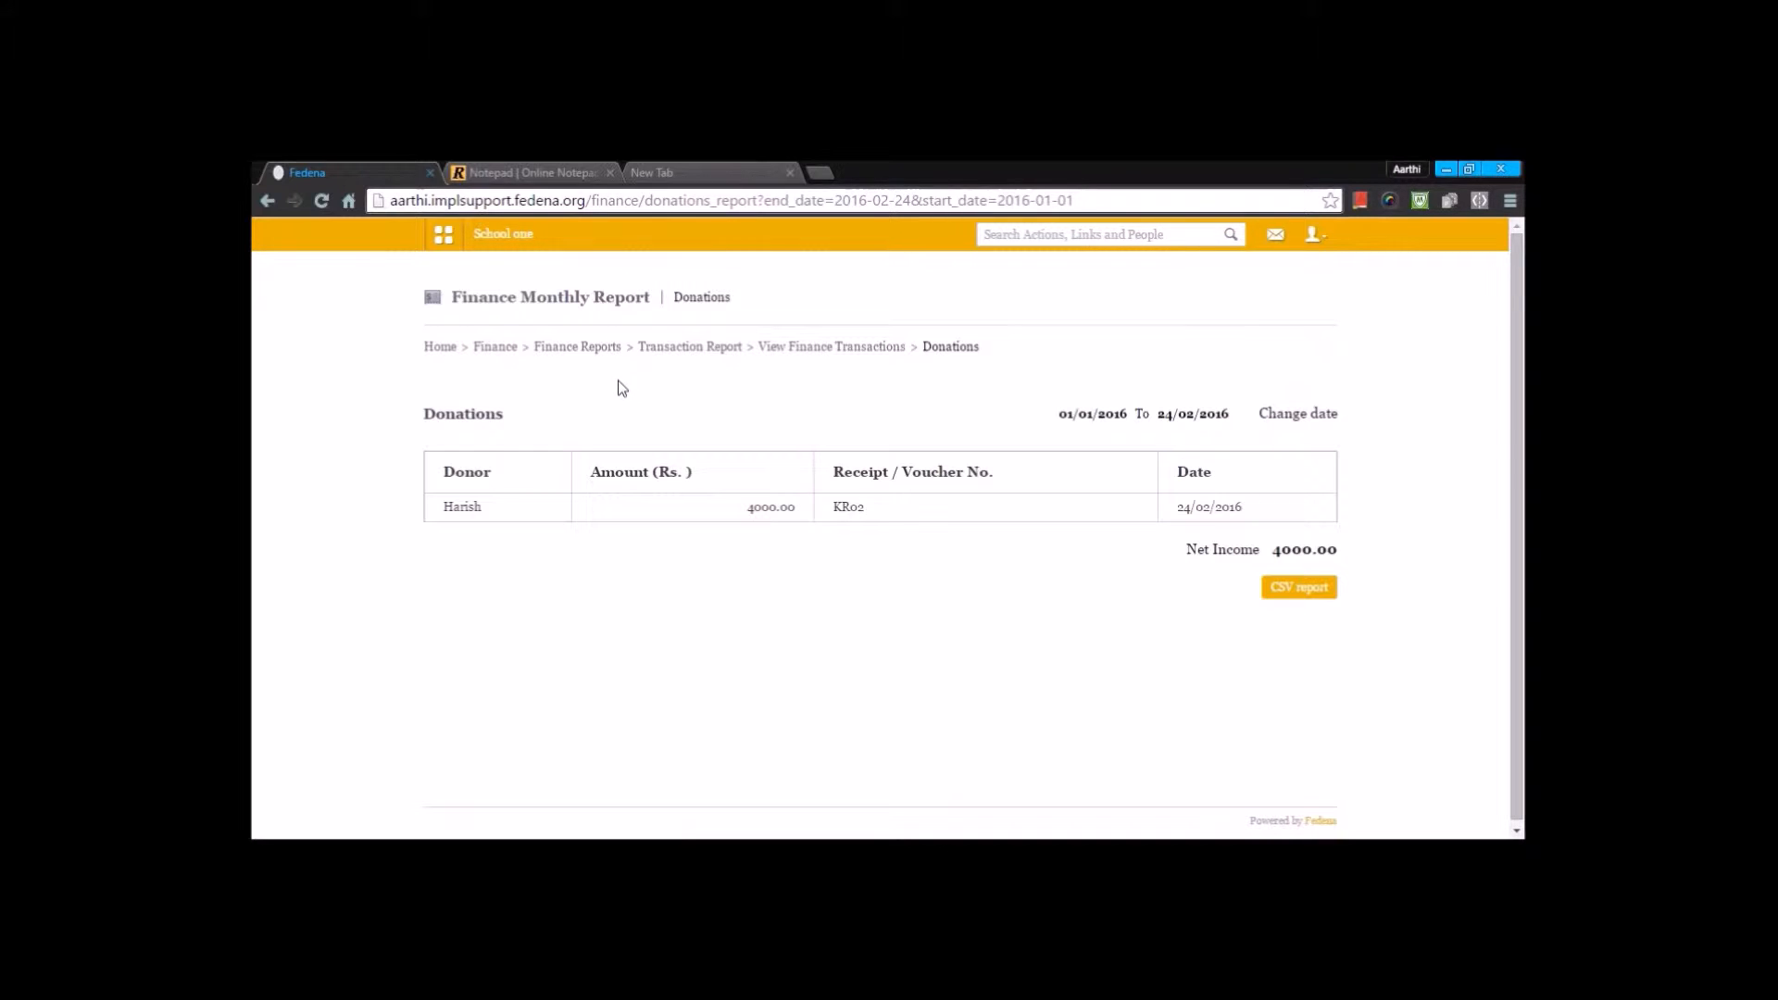
key("alt+Left")
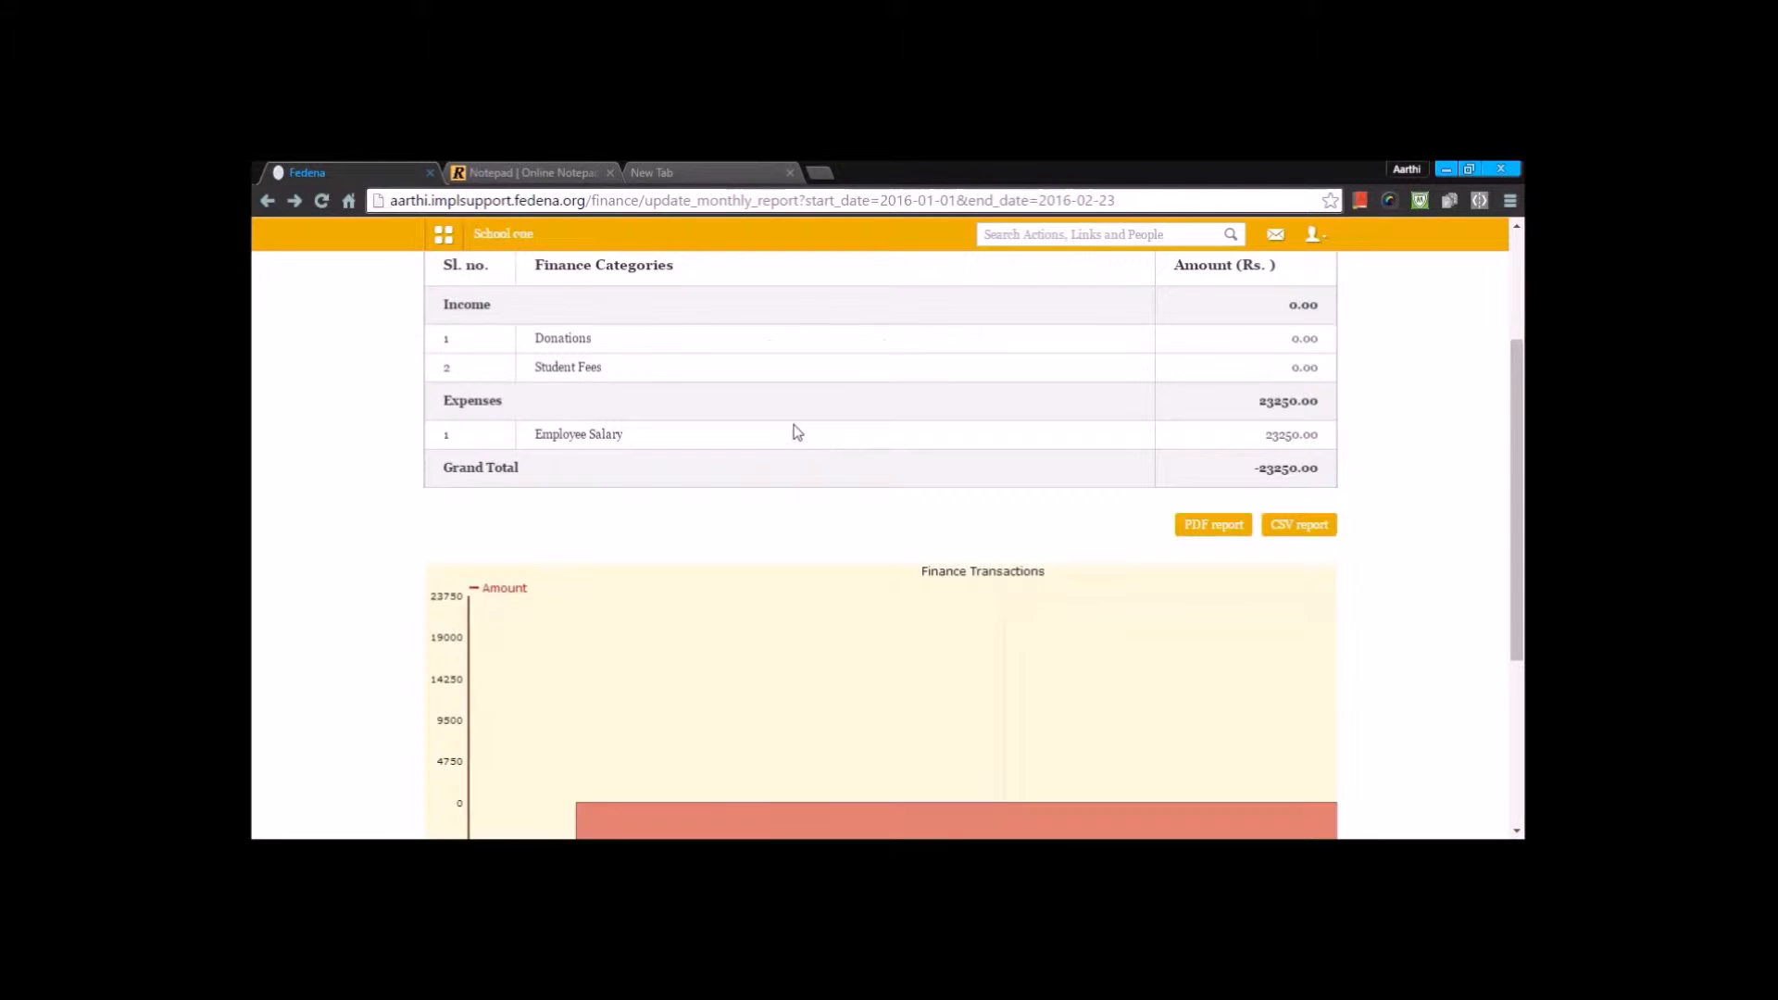
scroll(583, 449, "up", 2)
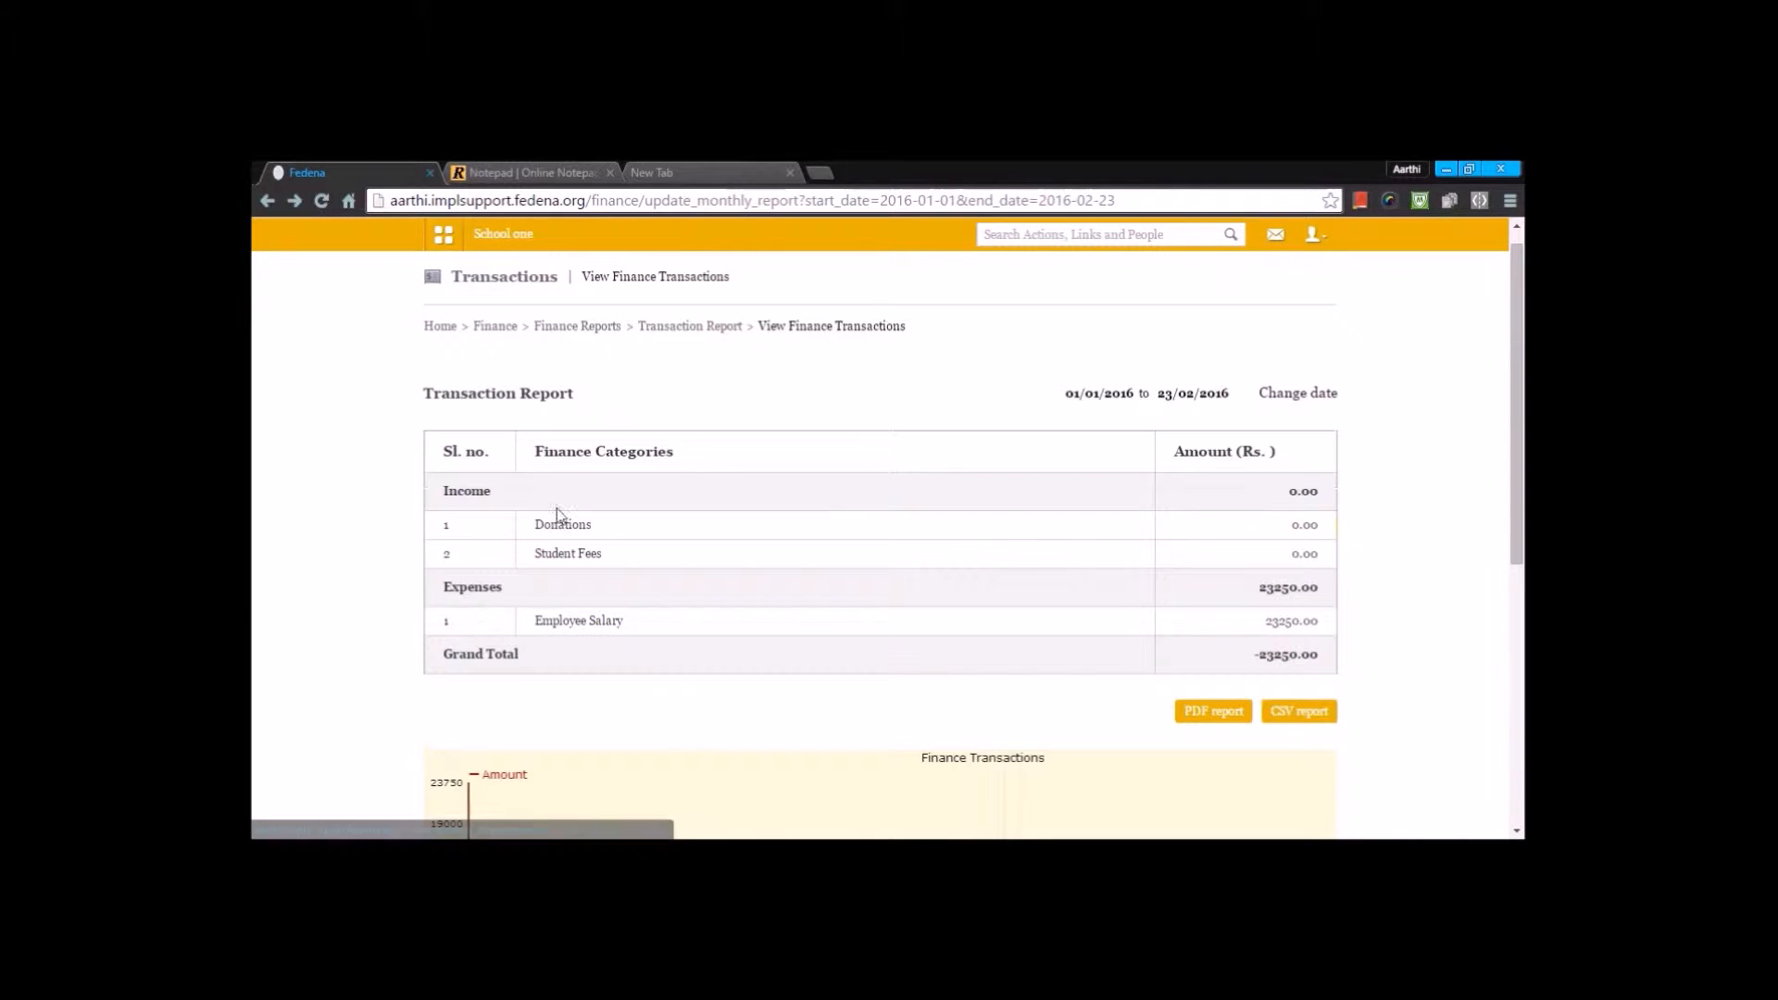
- Open the Employee Salary details from the expense categories and review the amounts for each department
left_click(579, 620)
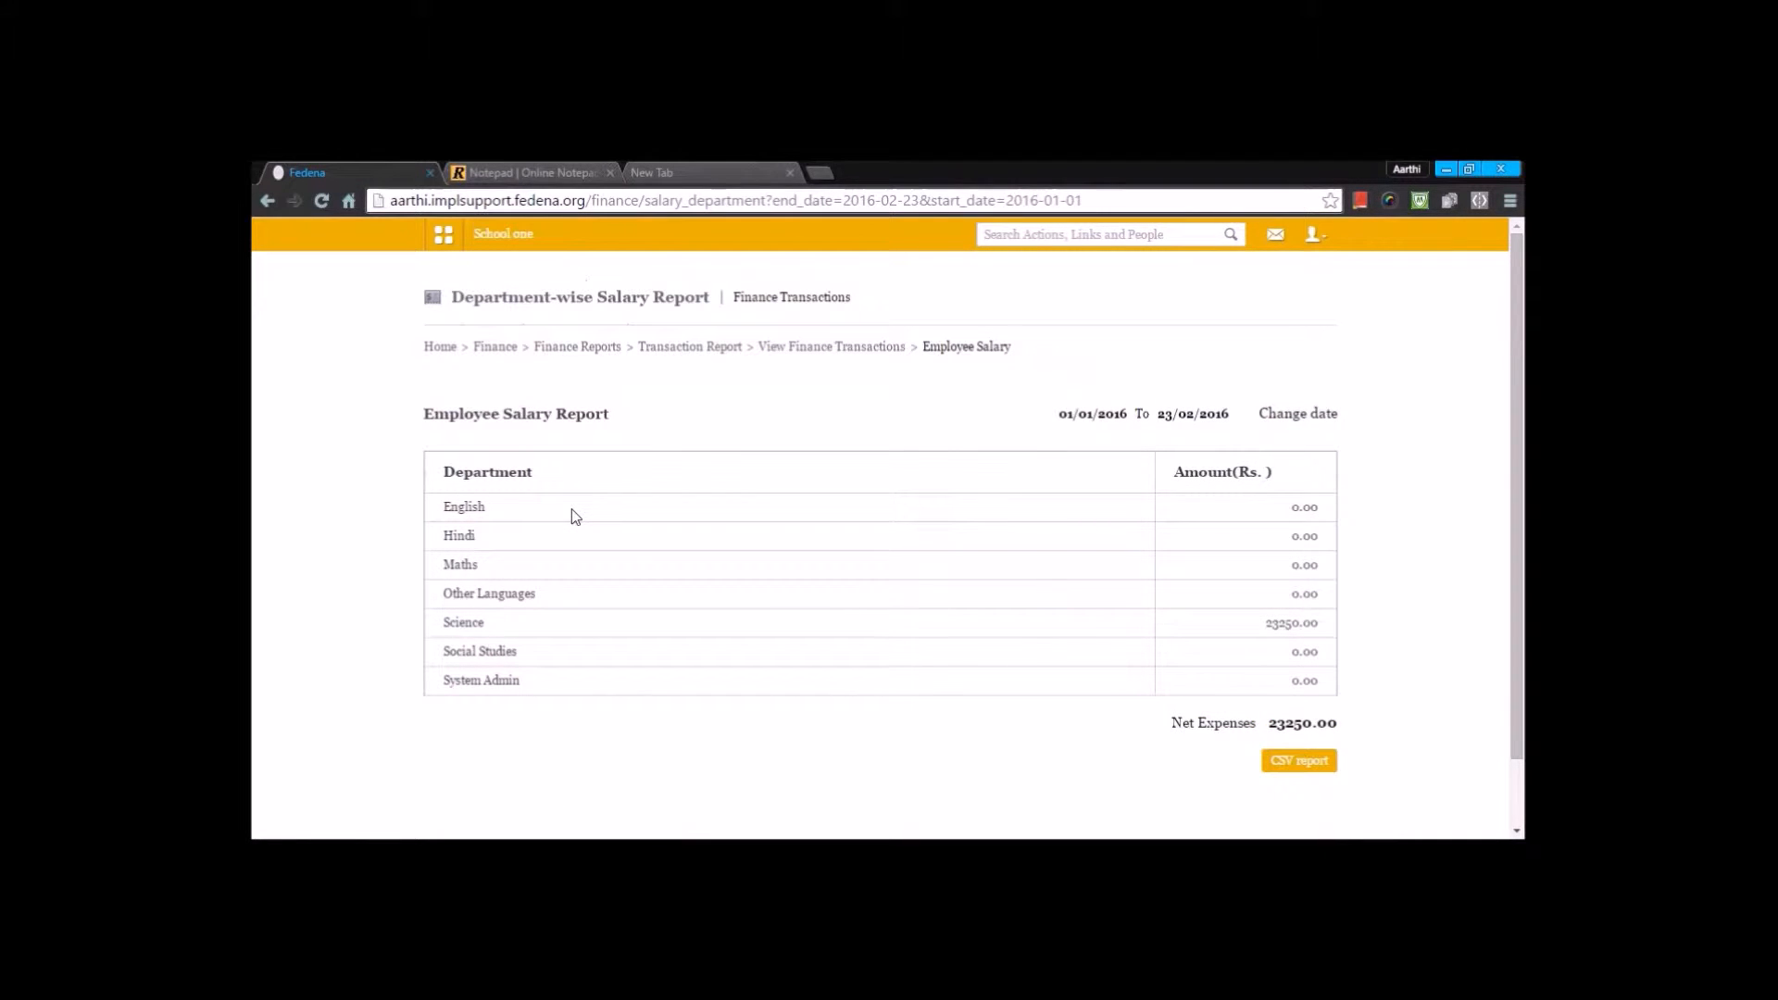
scroll(571, 510, "down", 1)
scroll(718, 476, "up", 1)
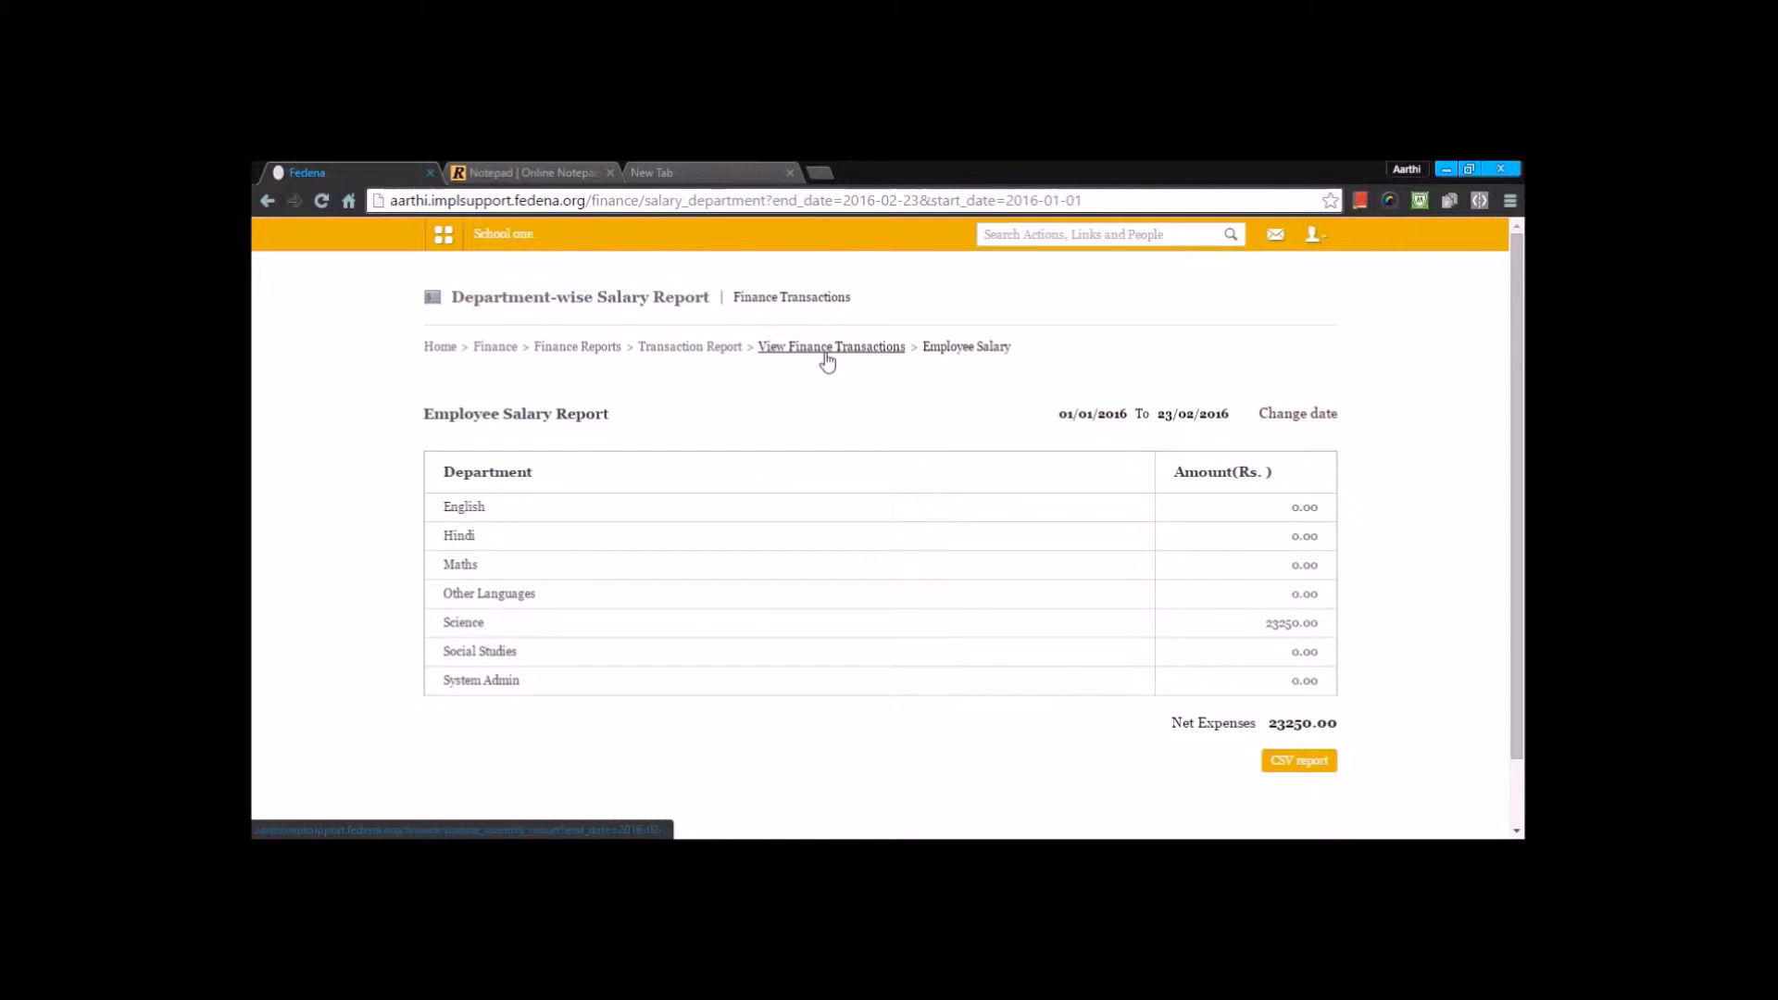
- Open the finance category list and review the predefined categories from Applicant Registration to Transport
left_click(675, 356)
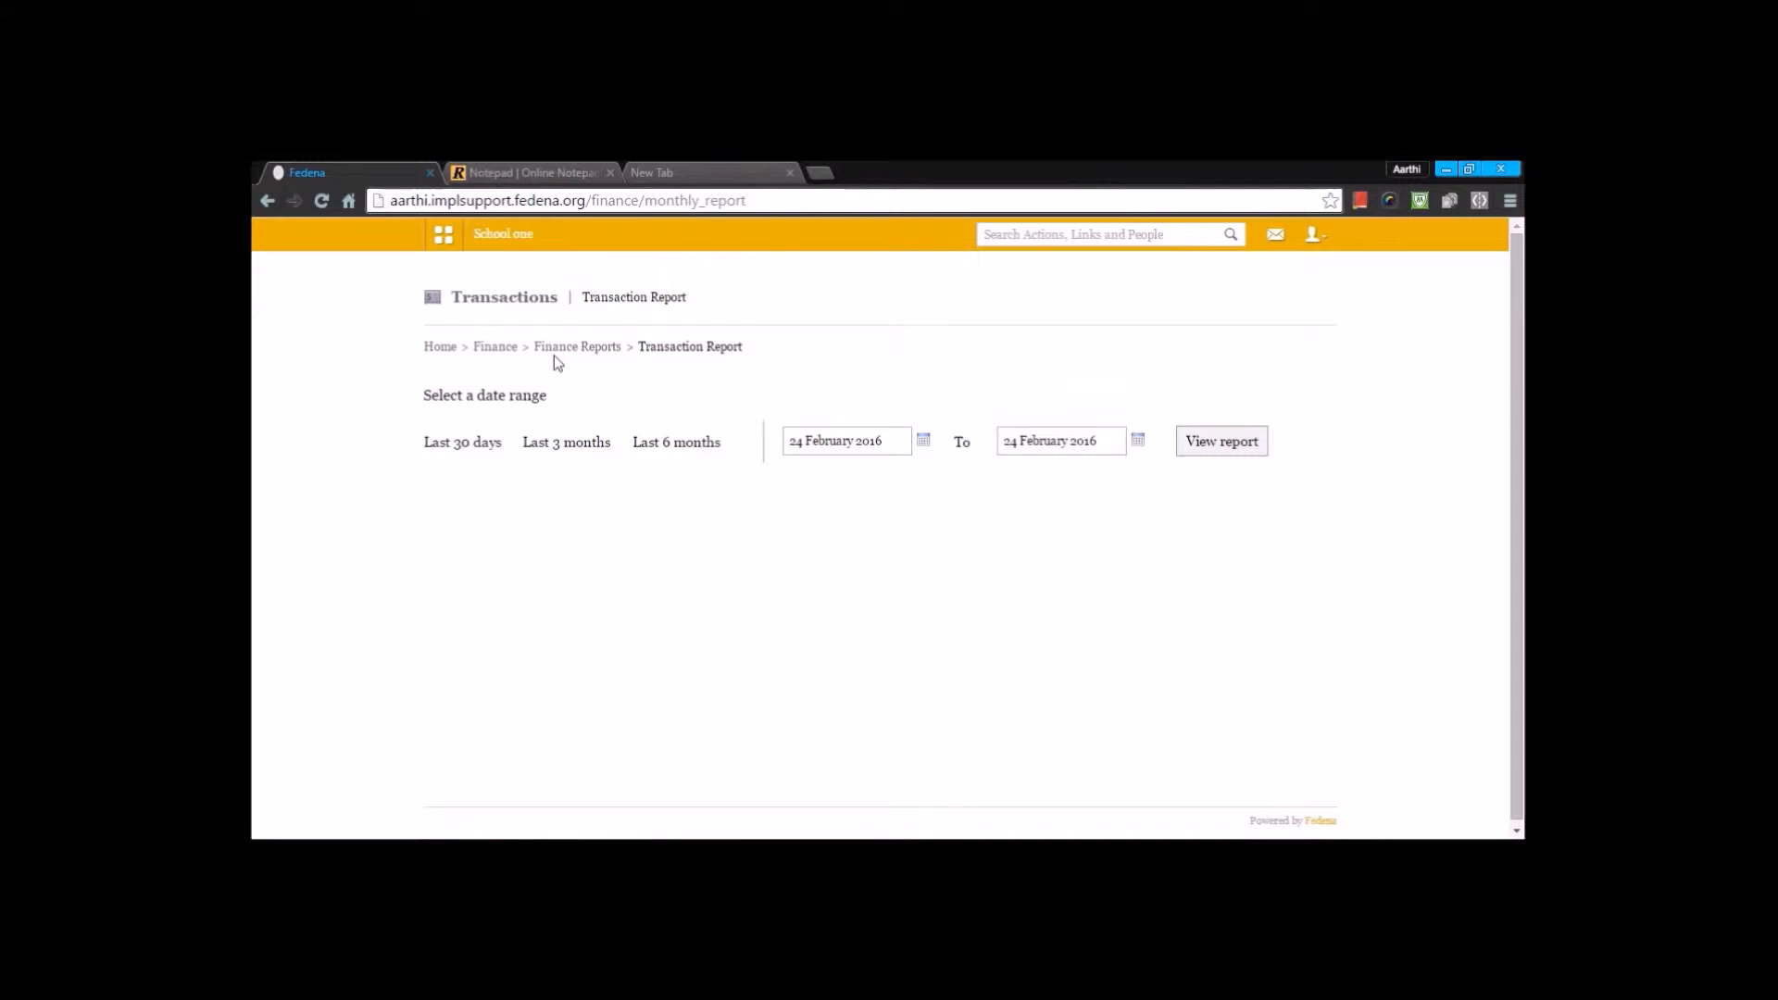
left_click(506, 353)
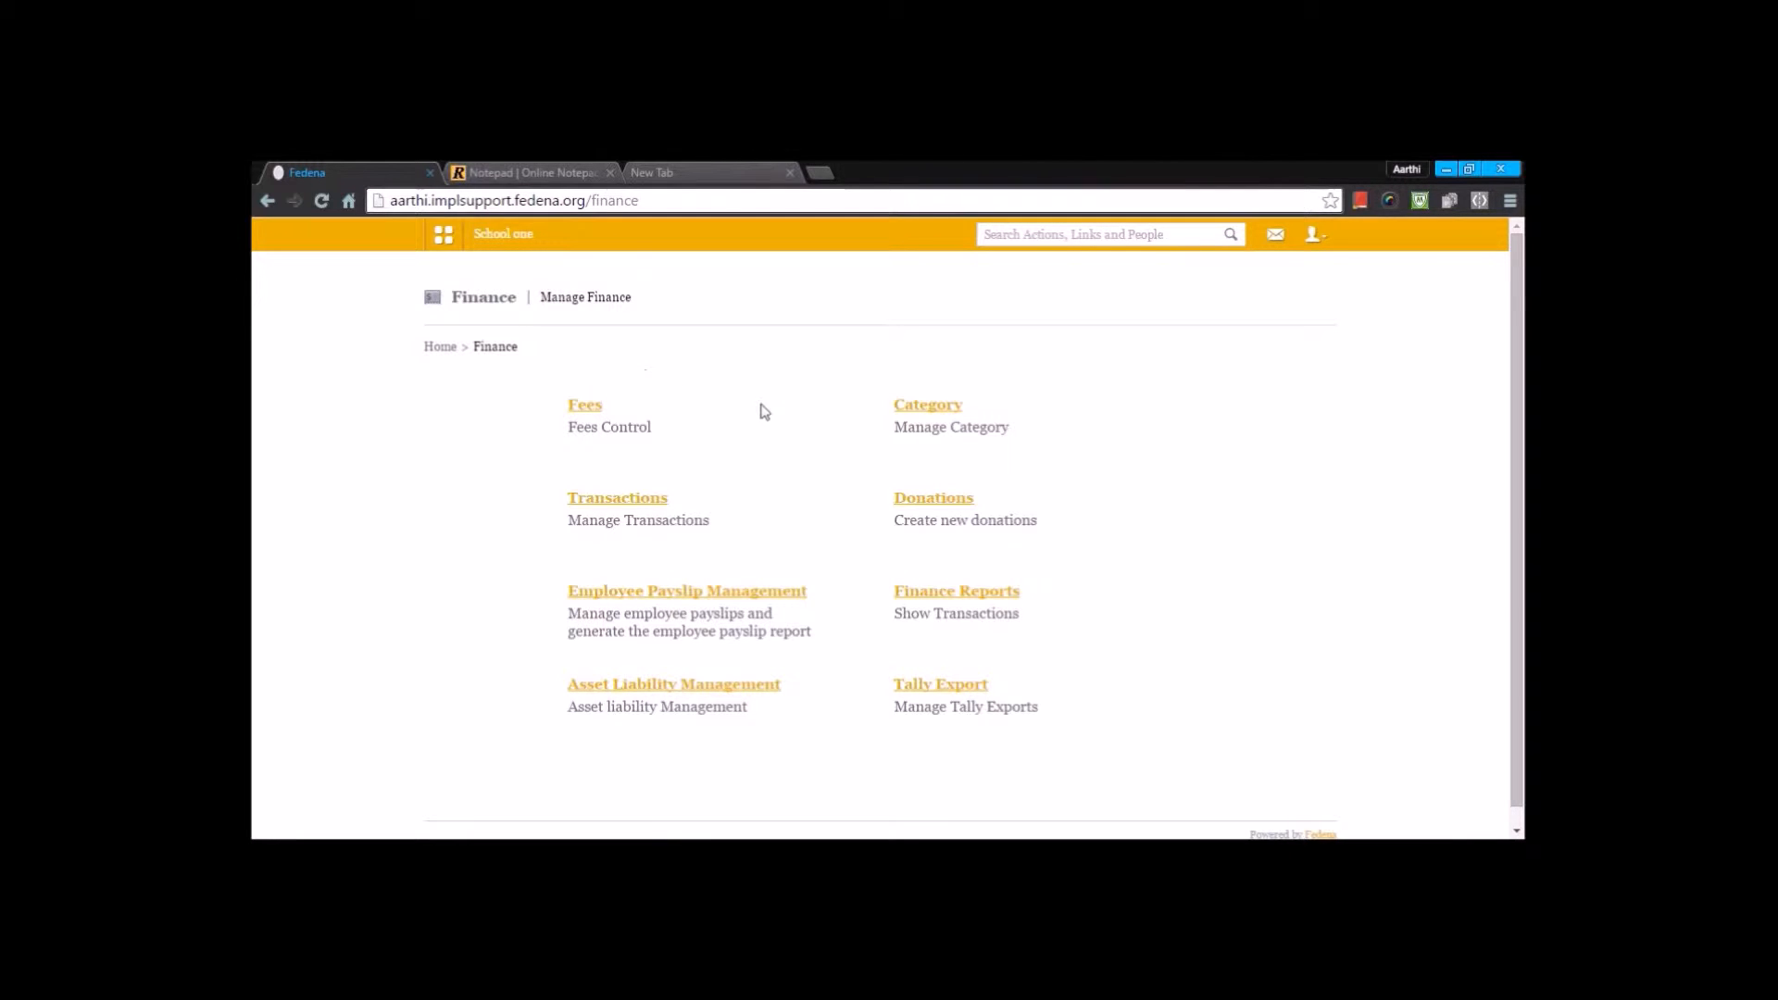
left_click(929, 412)
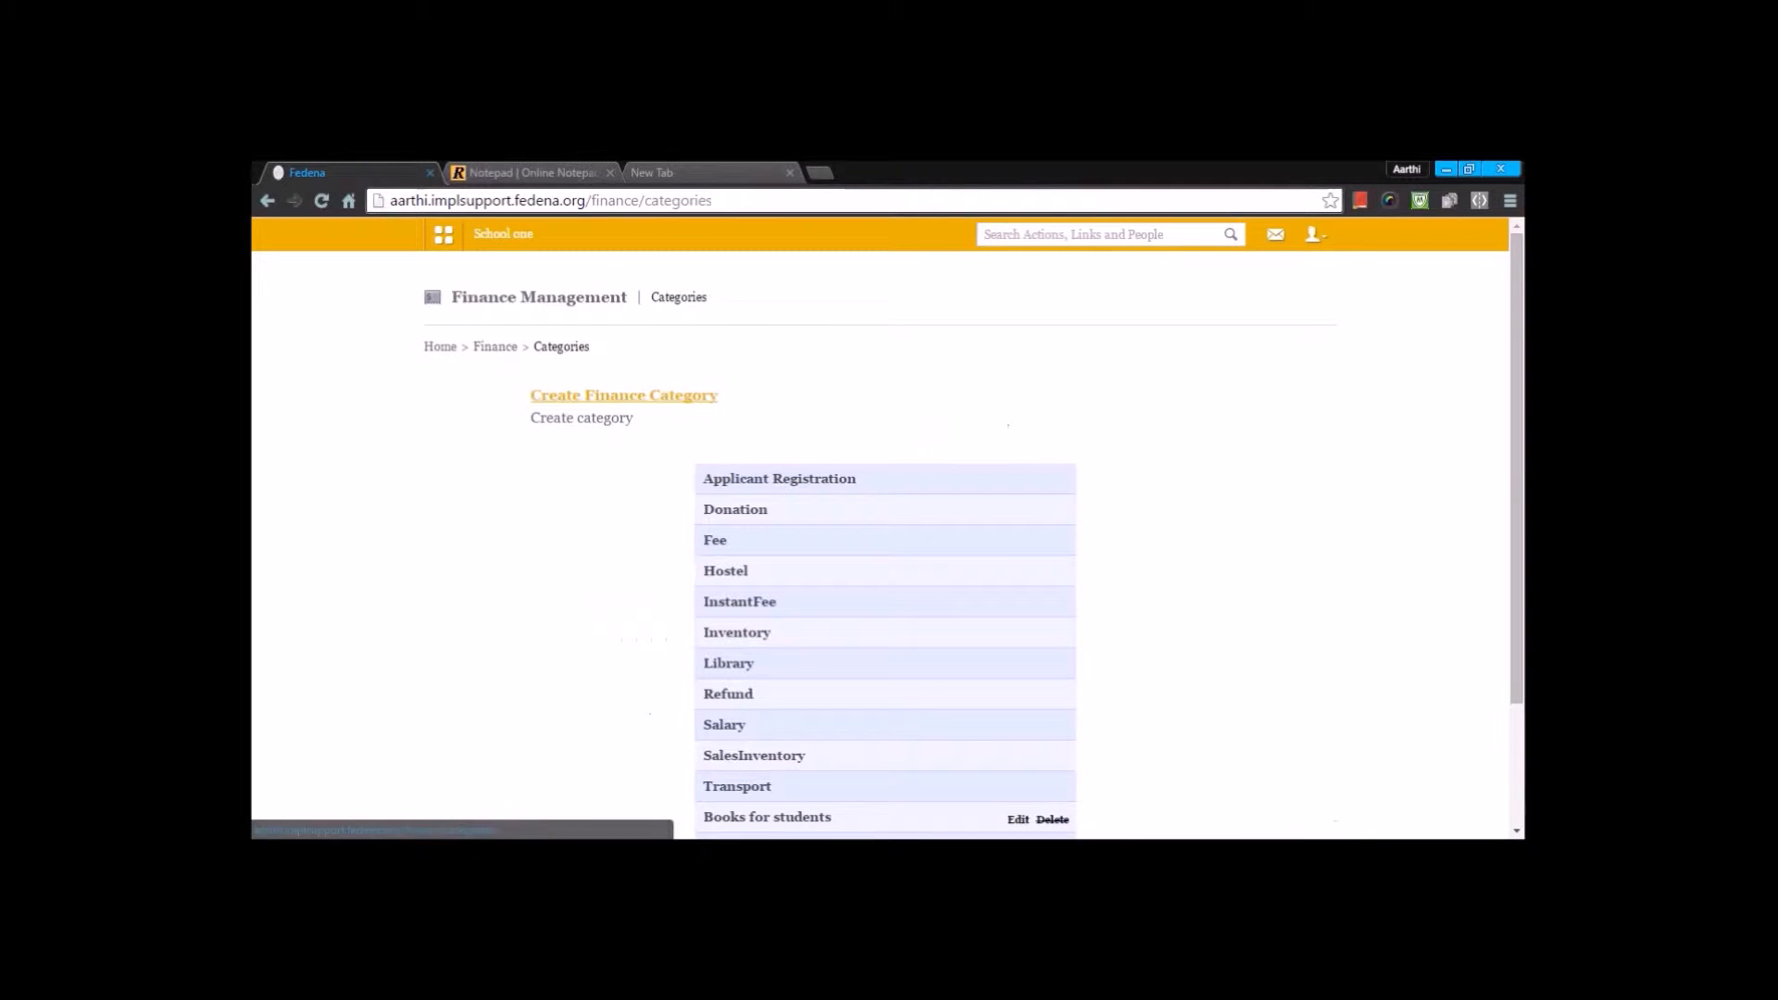
scroll(911, 416, "down", 3)
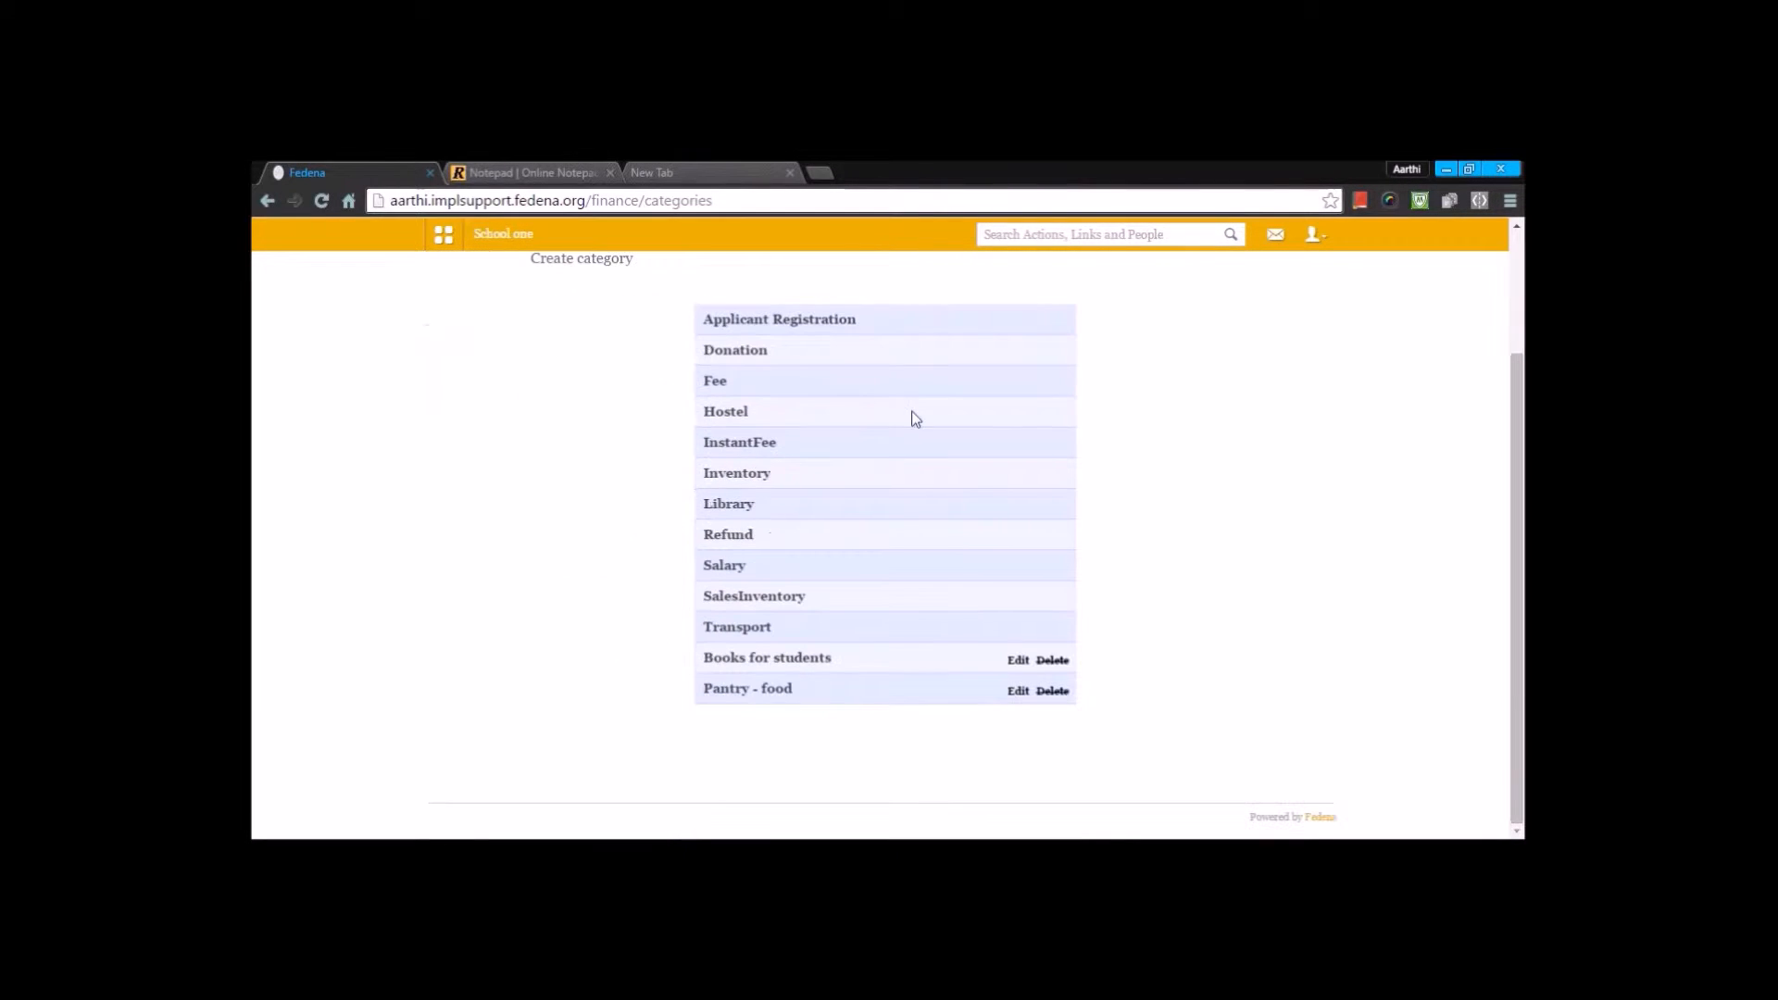
left_click_drag(783, 637, 683, 315)
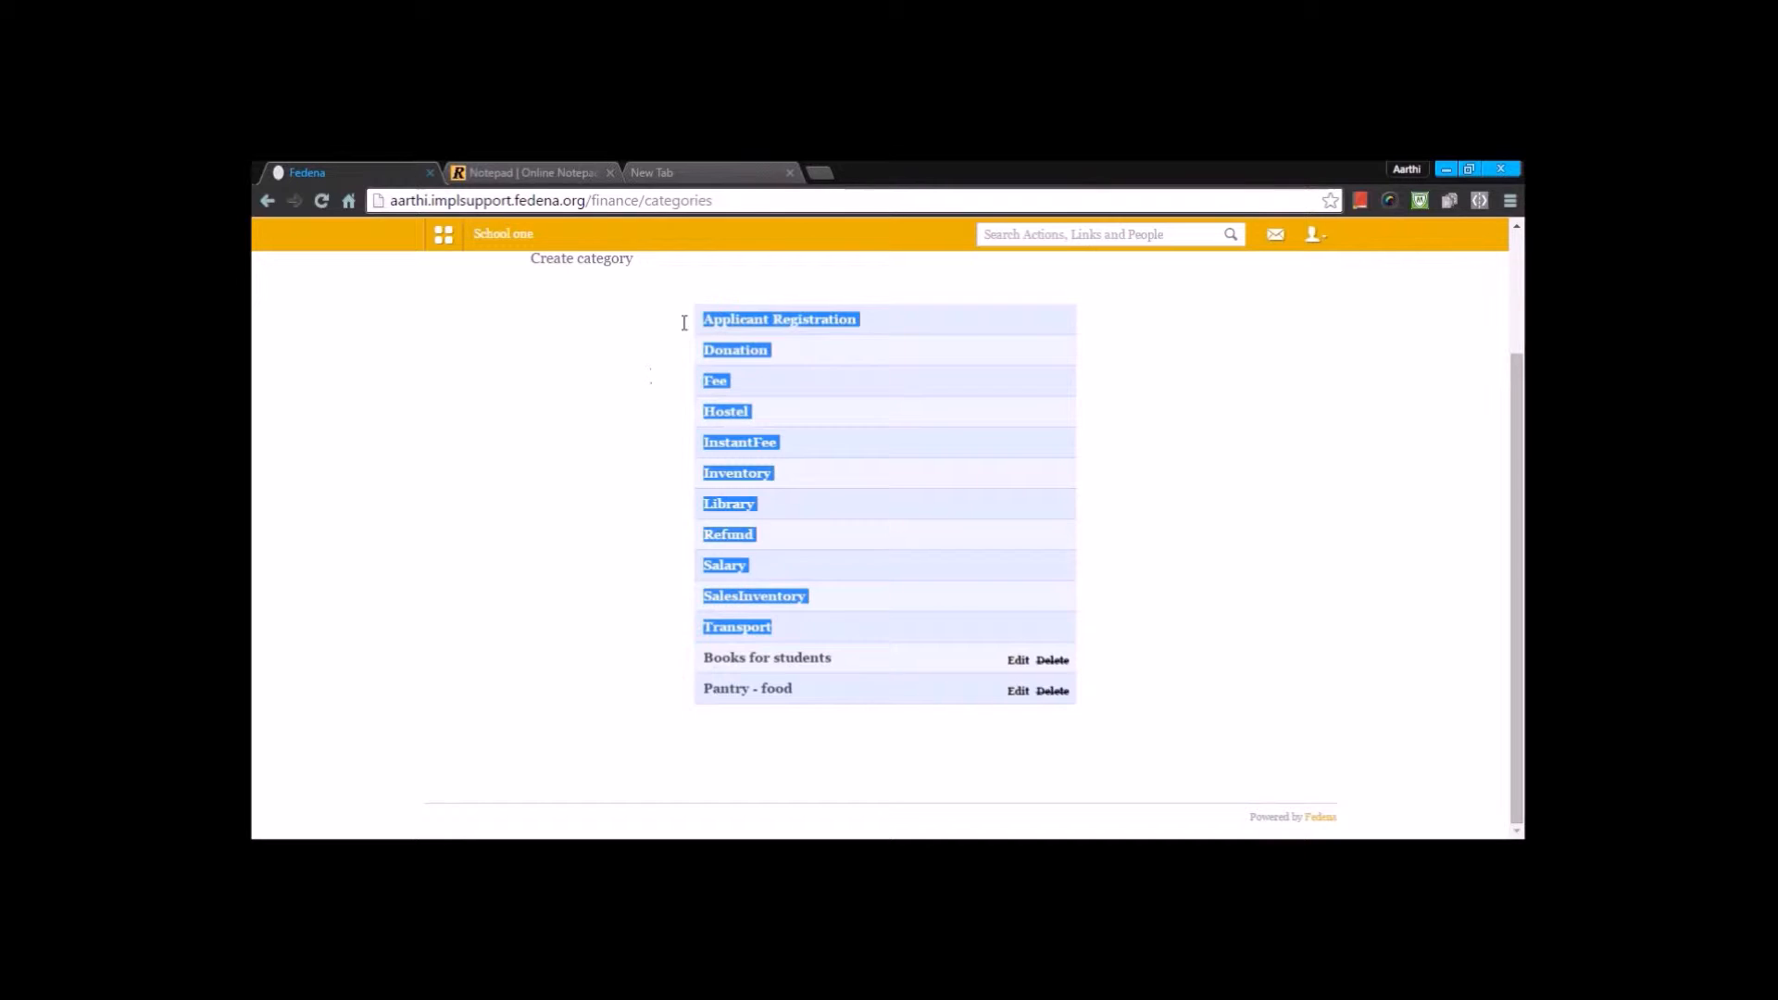
left_click(655, 373)
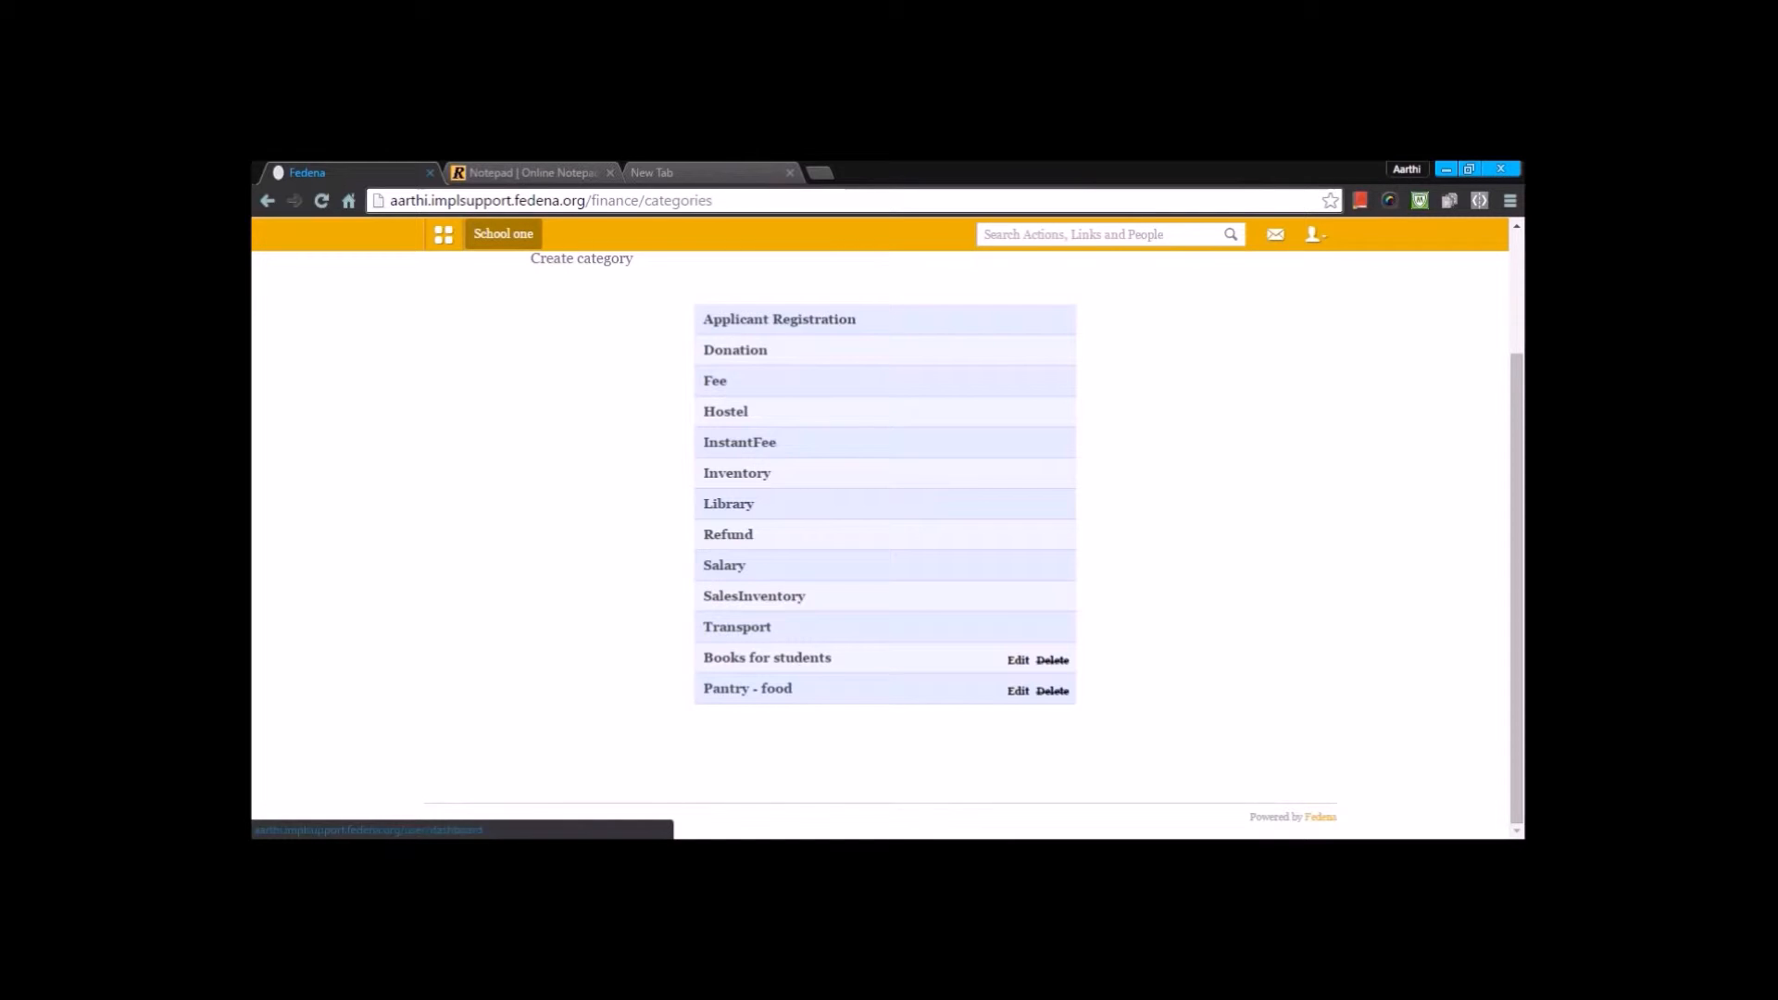
- Open the form for creating a finance category to view its fields, and close it without saving
scroll(503, 233, "up", 3)
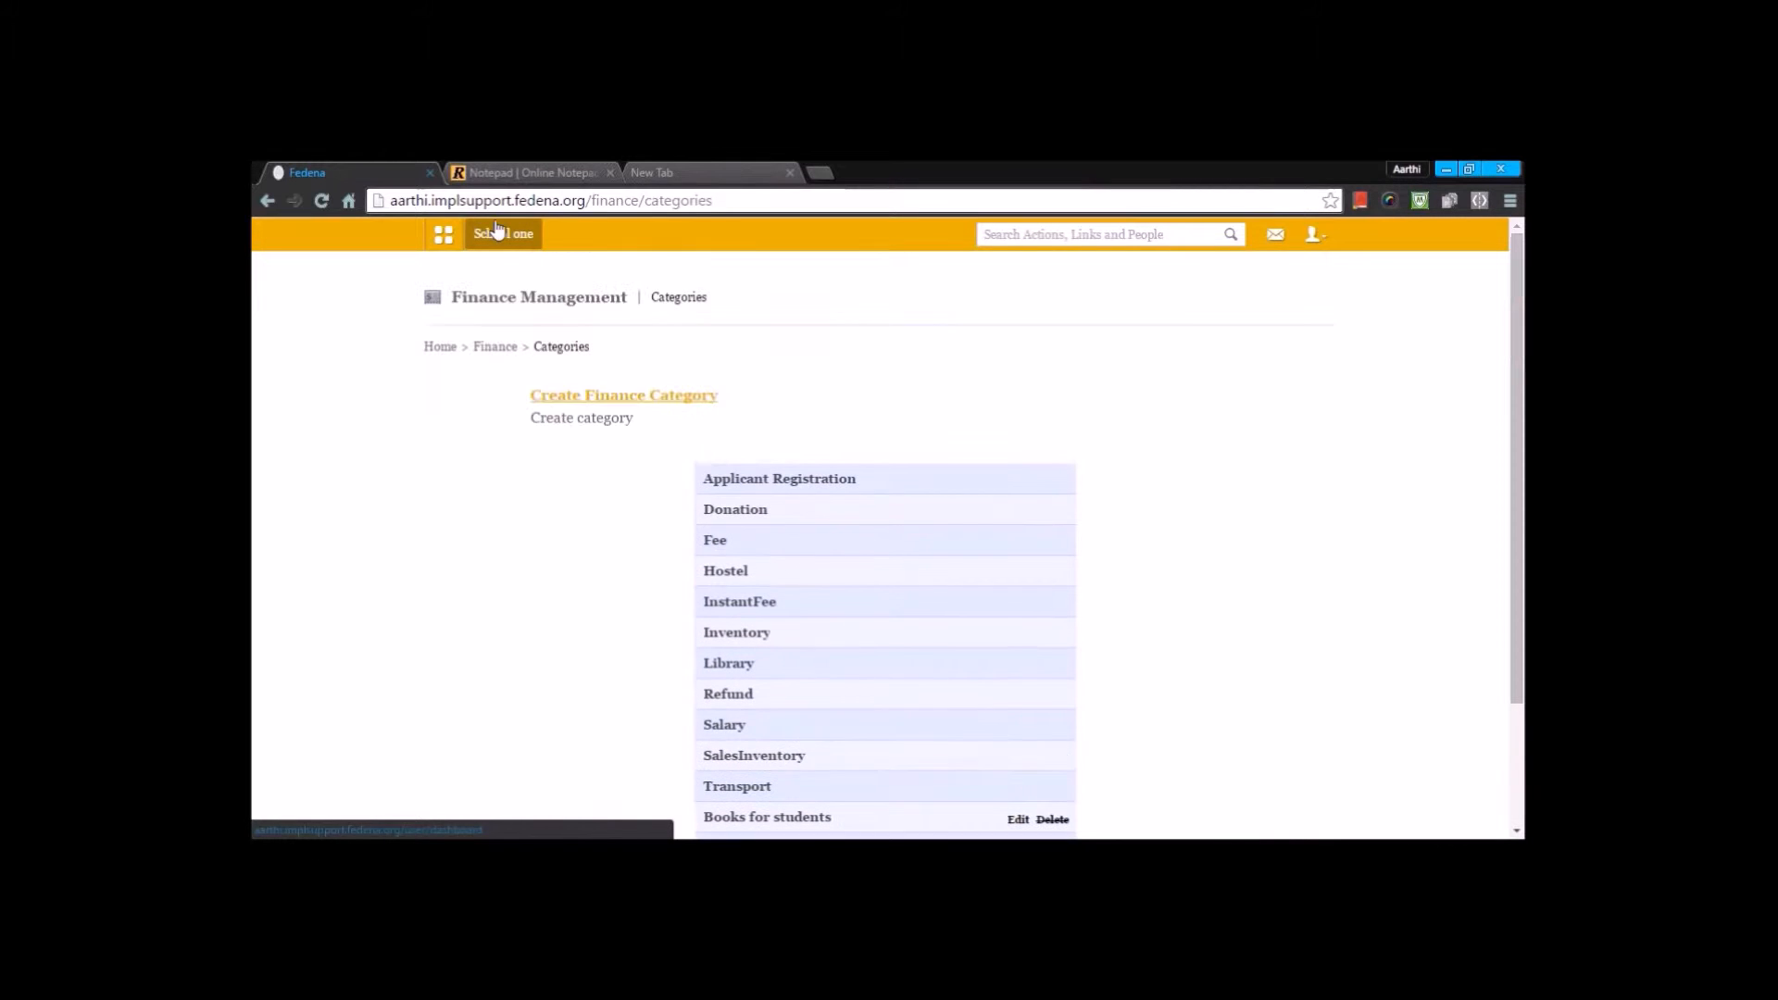
left_click(574, 400)
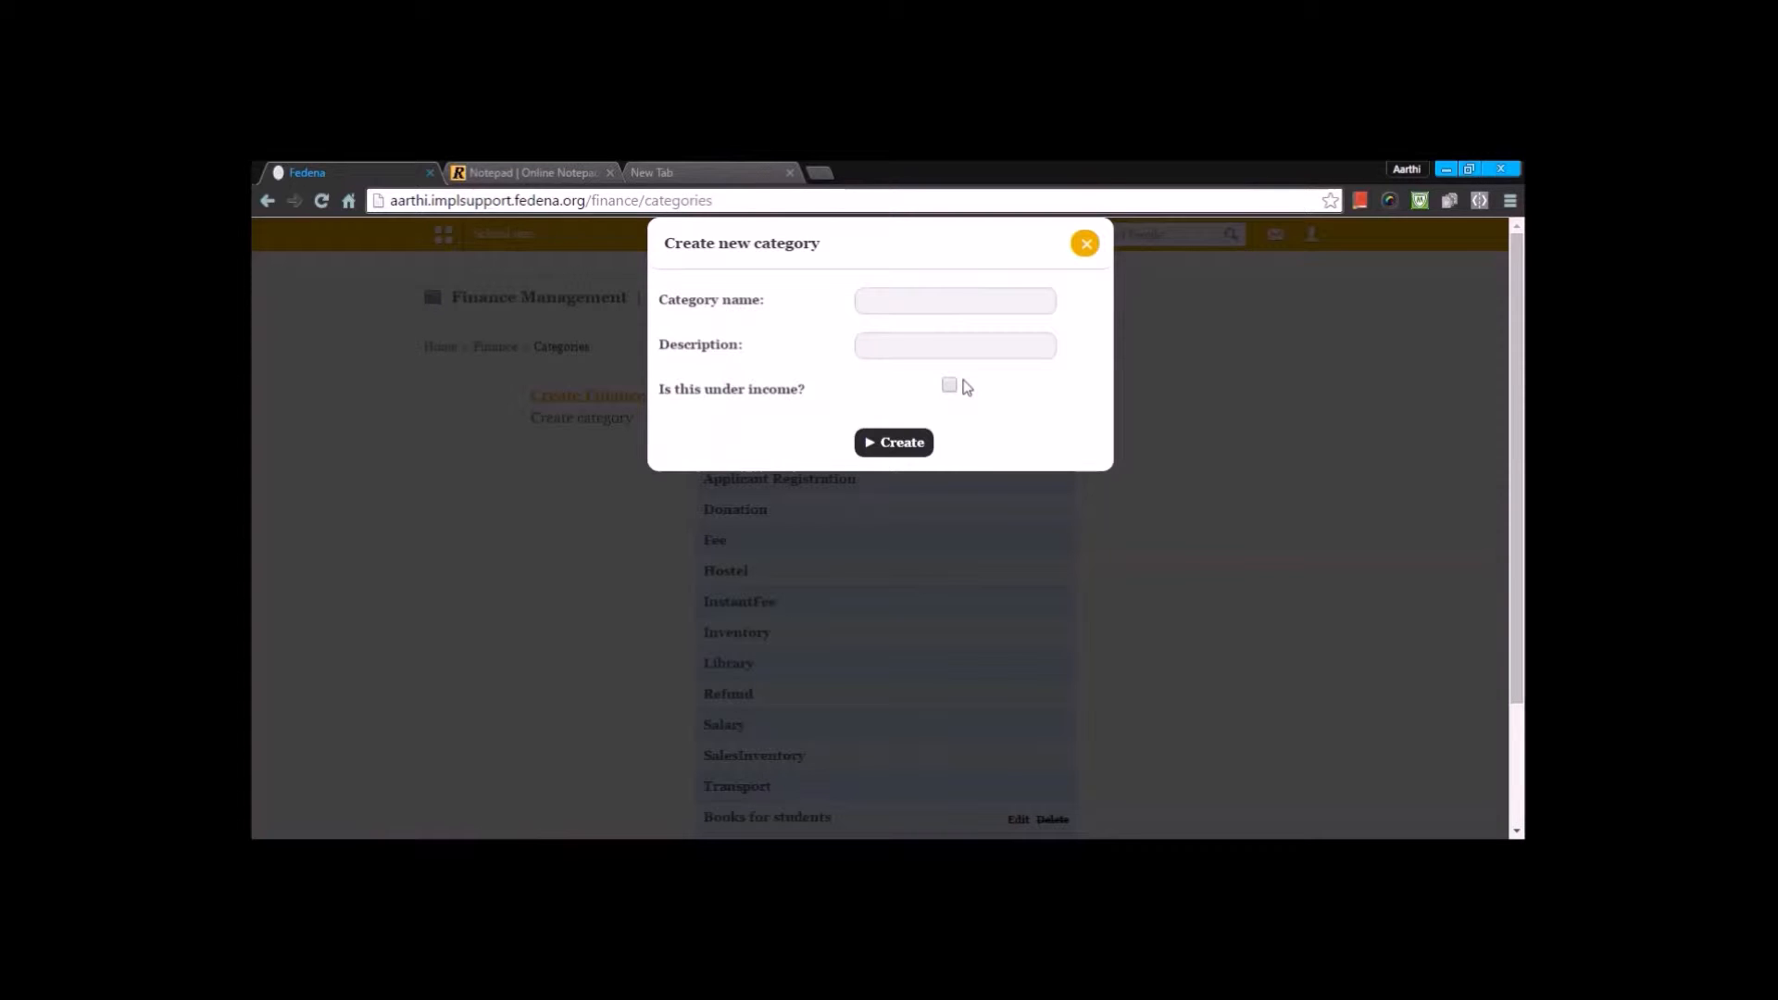
left_click(1081, 255)
- Compare the income settings in the edit forms of the Books for students and Pantry - food categories, closing each without changes
scroll(1045, 555, "down", 3)
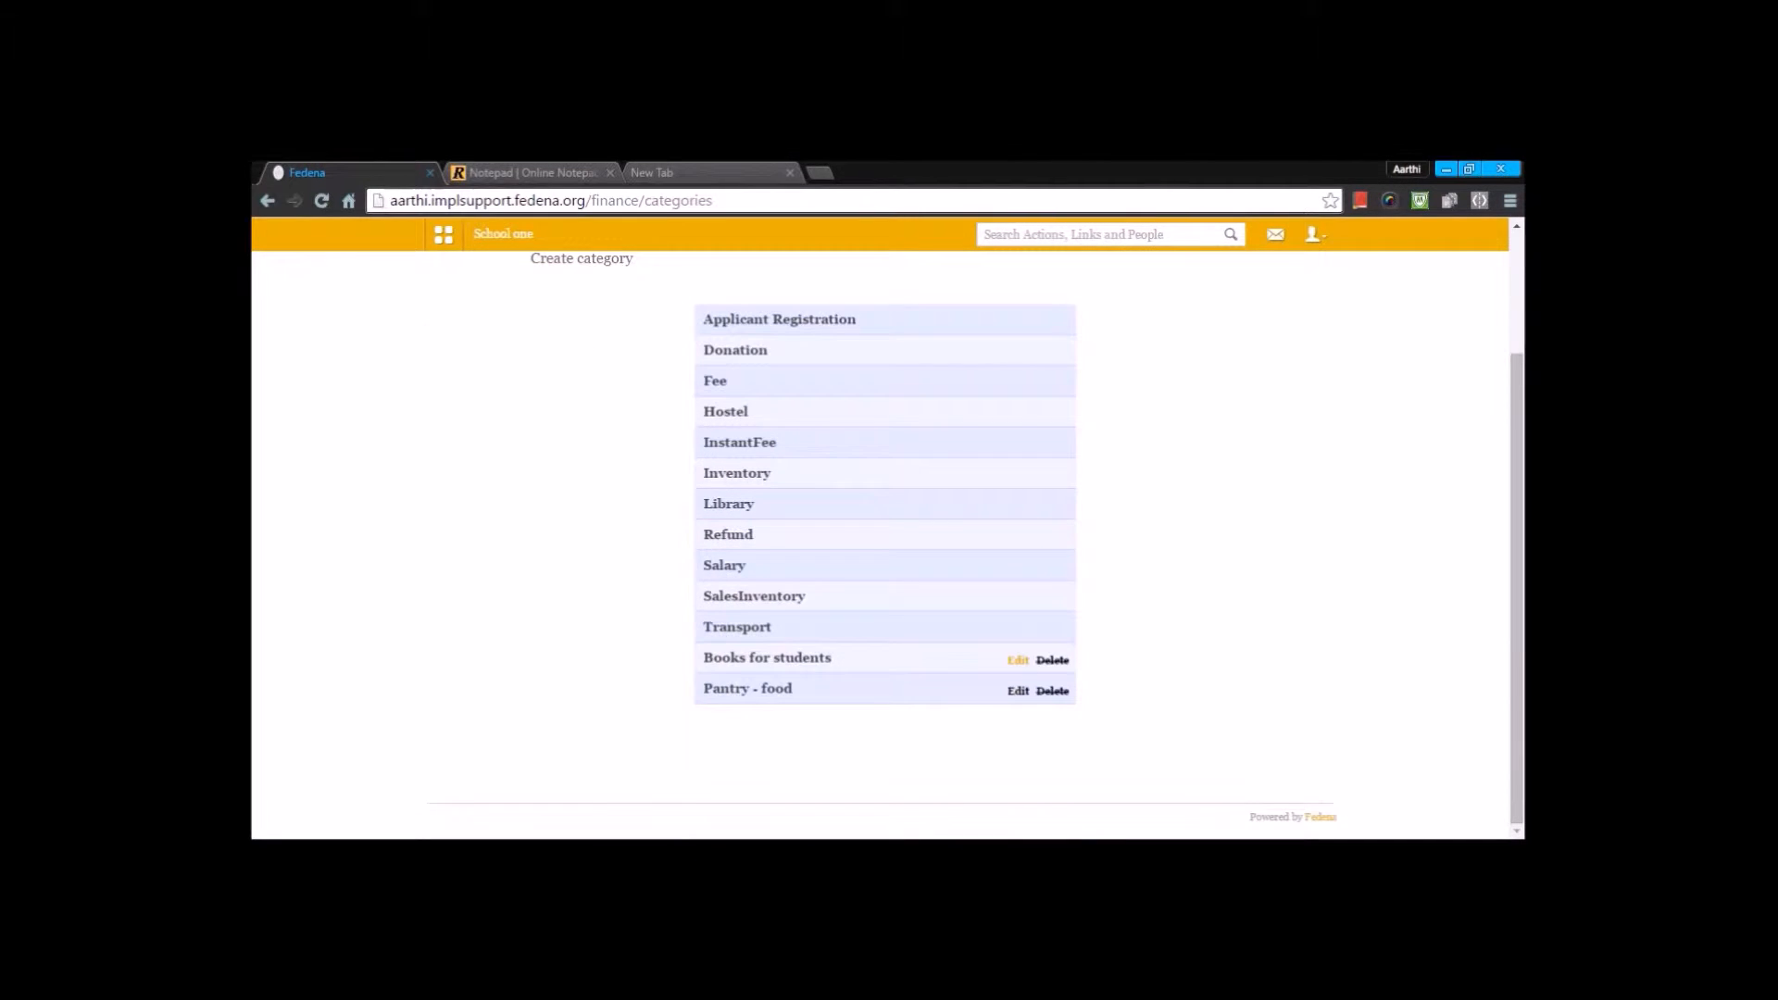
left_click(1018, 659)
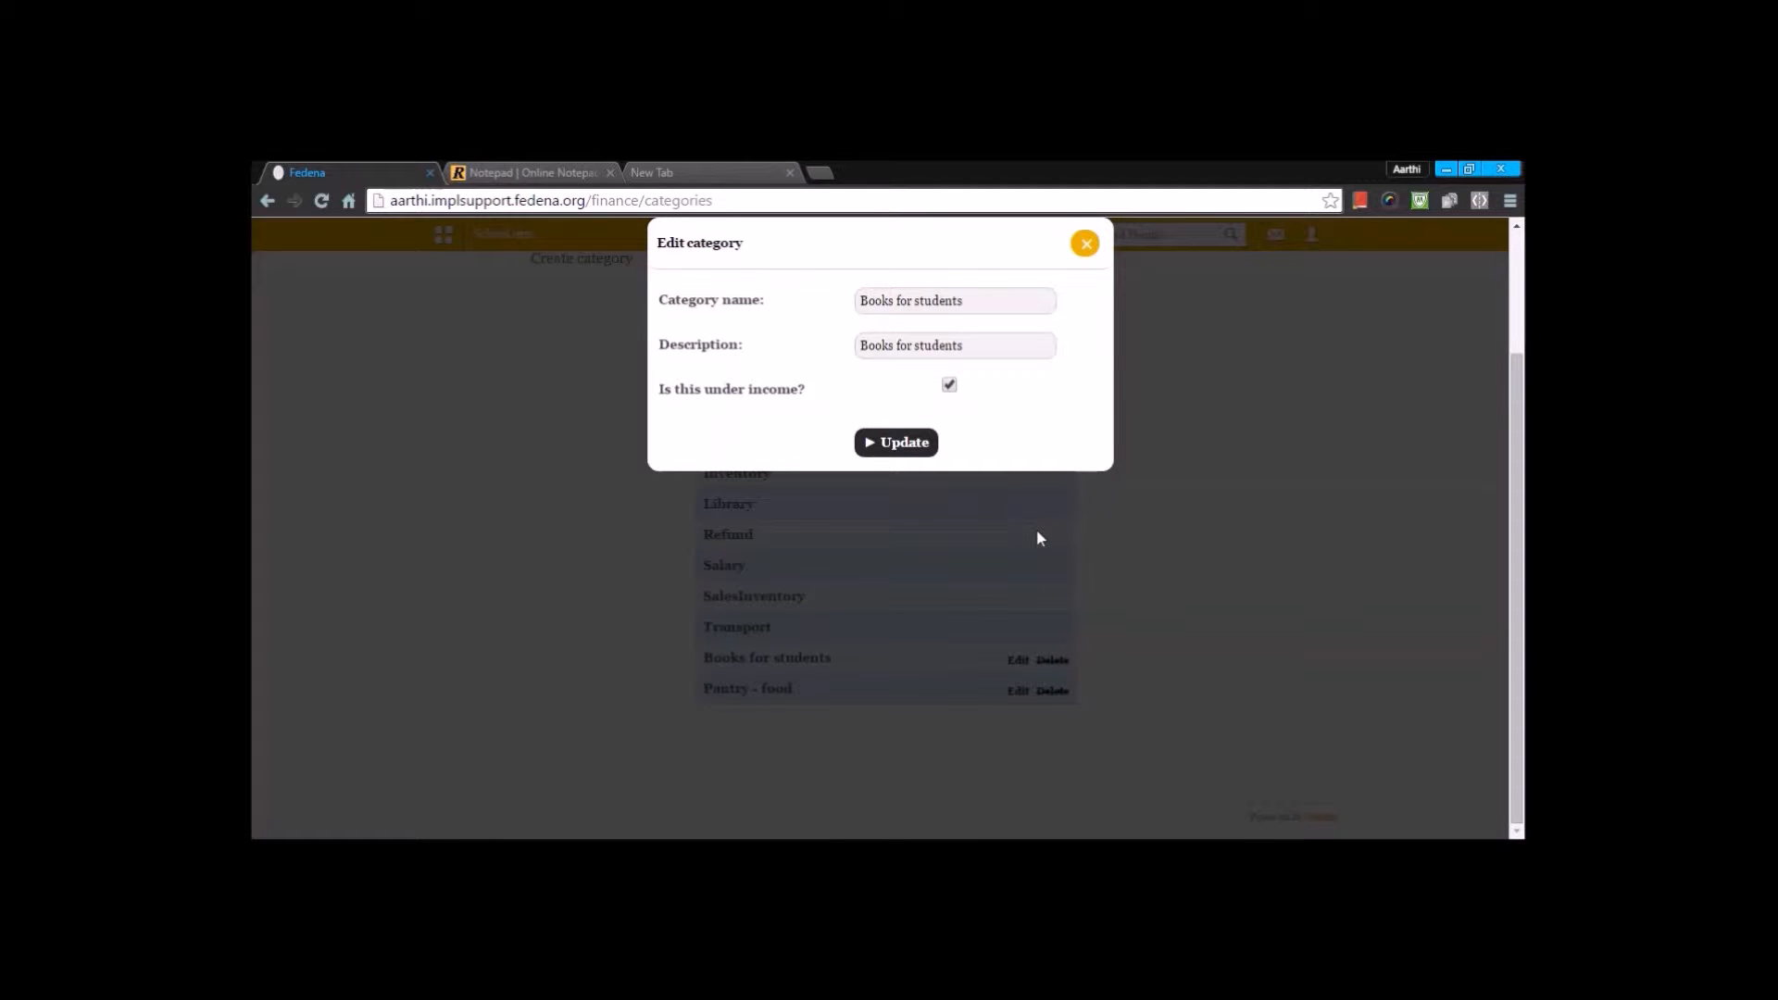
left_click(1085, 245)
left_click(1017, 691)
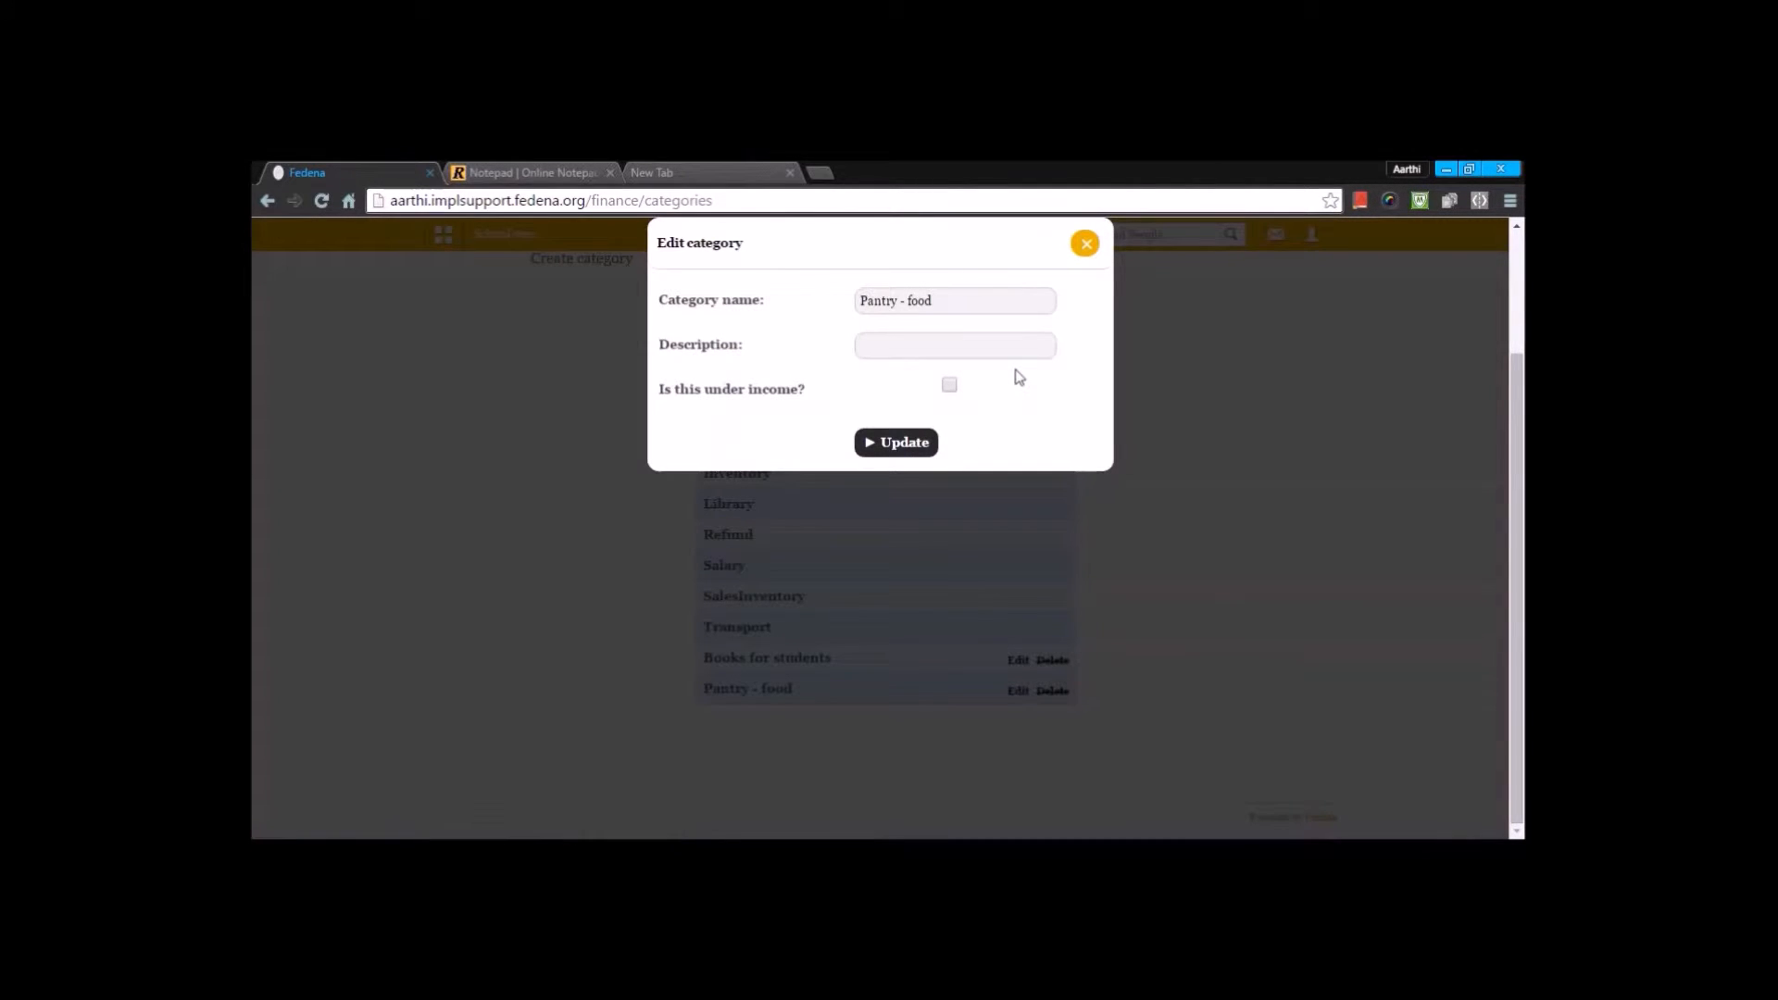
left_click(1083, 246)
- Start a new expense transaction titled pentry with amount 5000 and category Pantry - food
scroll(854, 559, "up", 2)
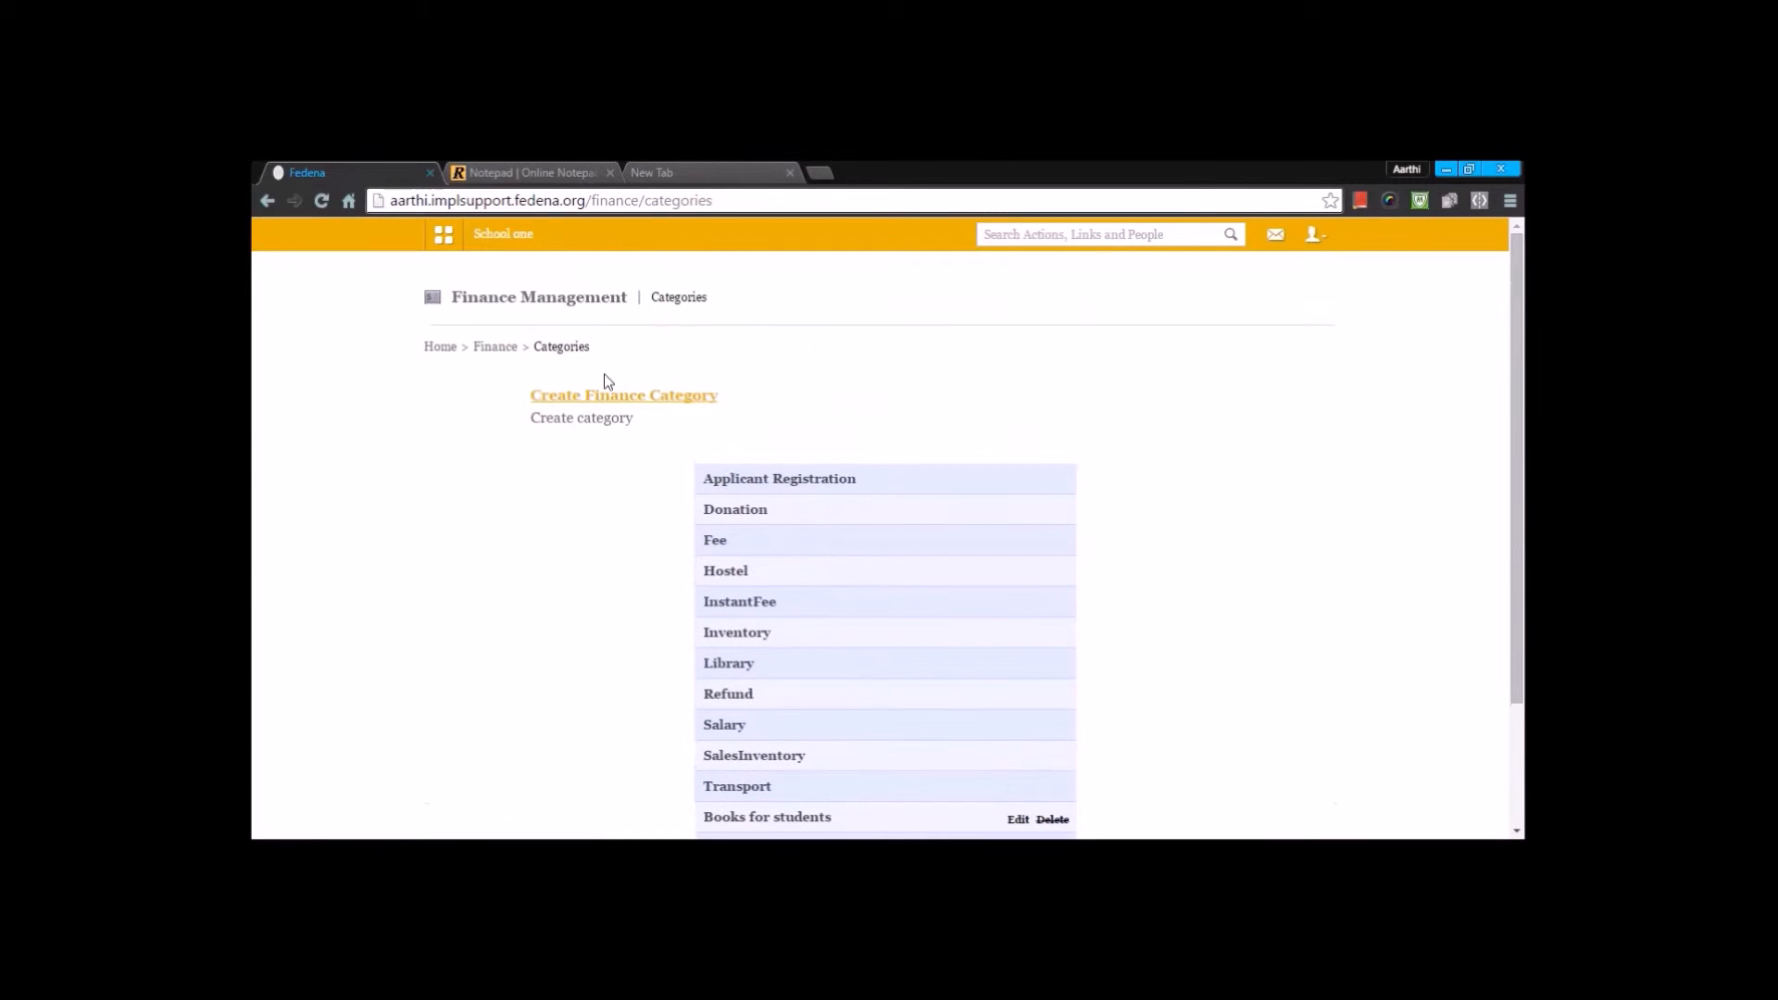
left_click(495, 348)
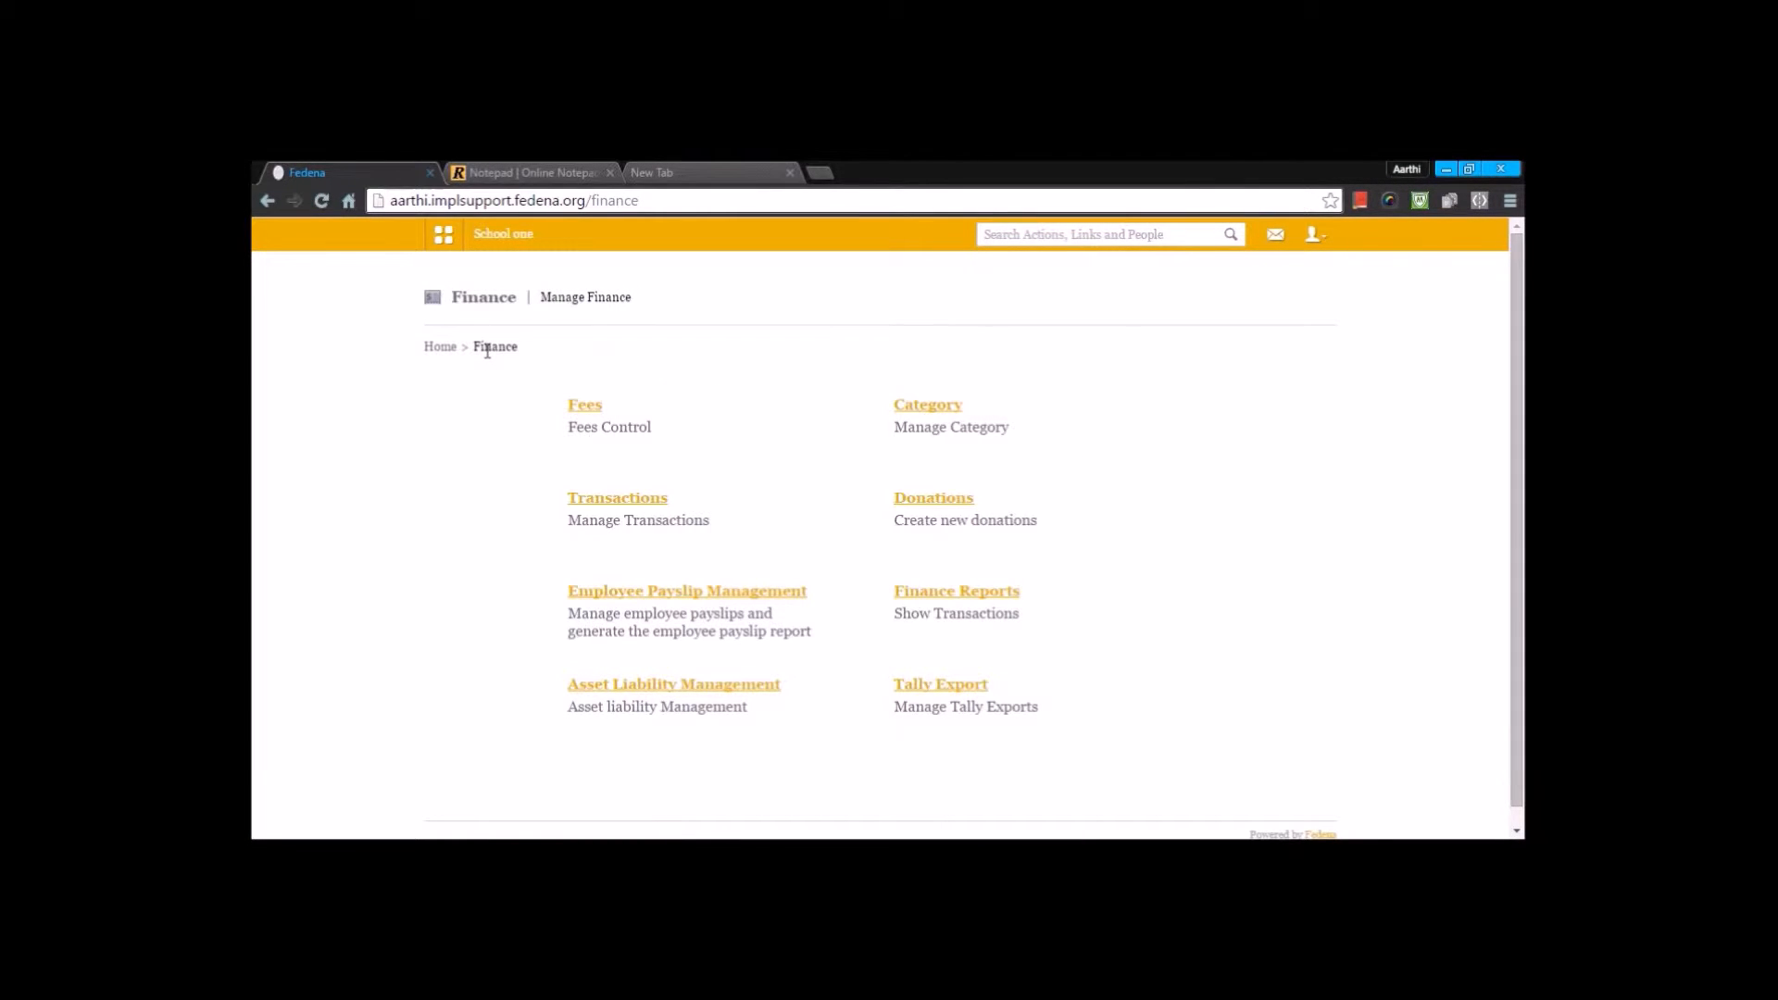
left_click(618, 500)
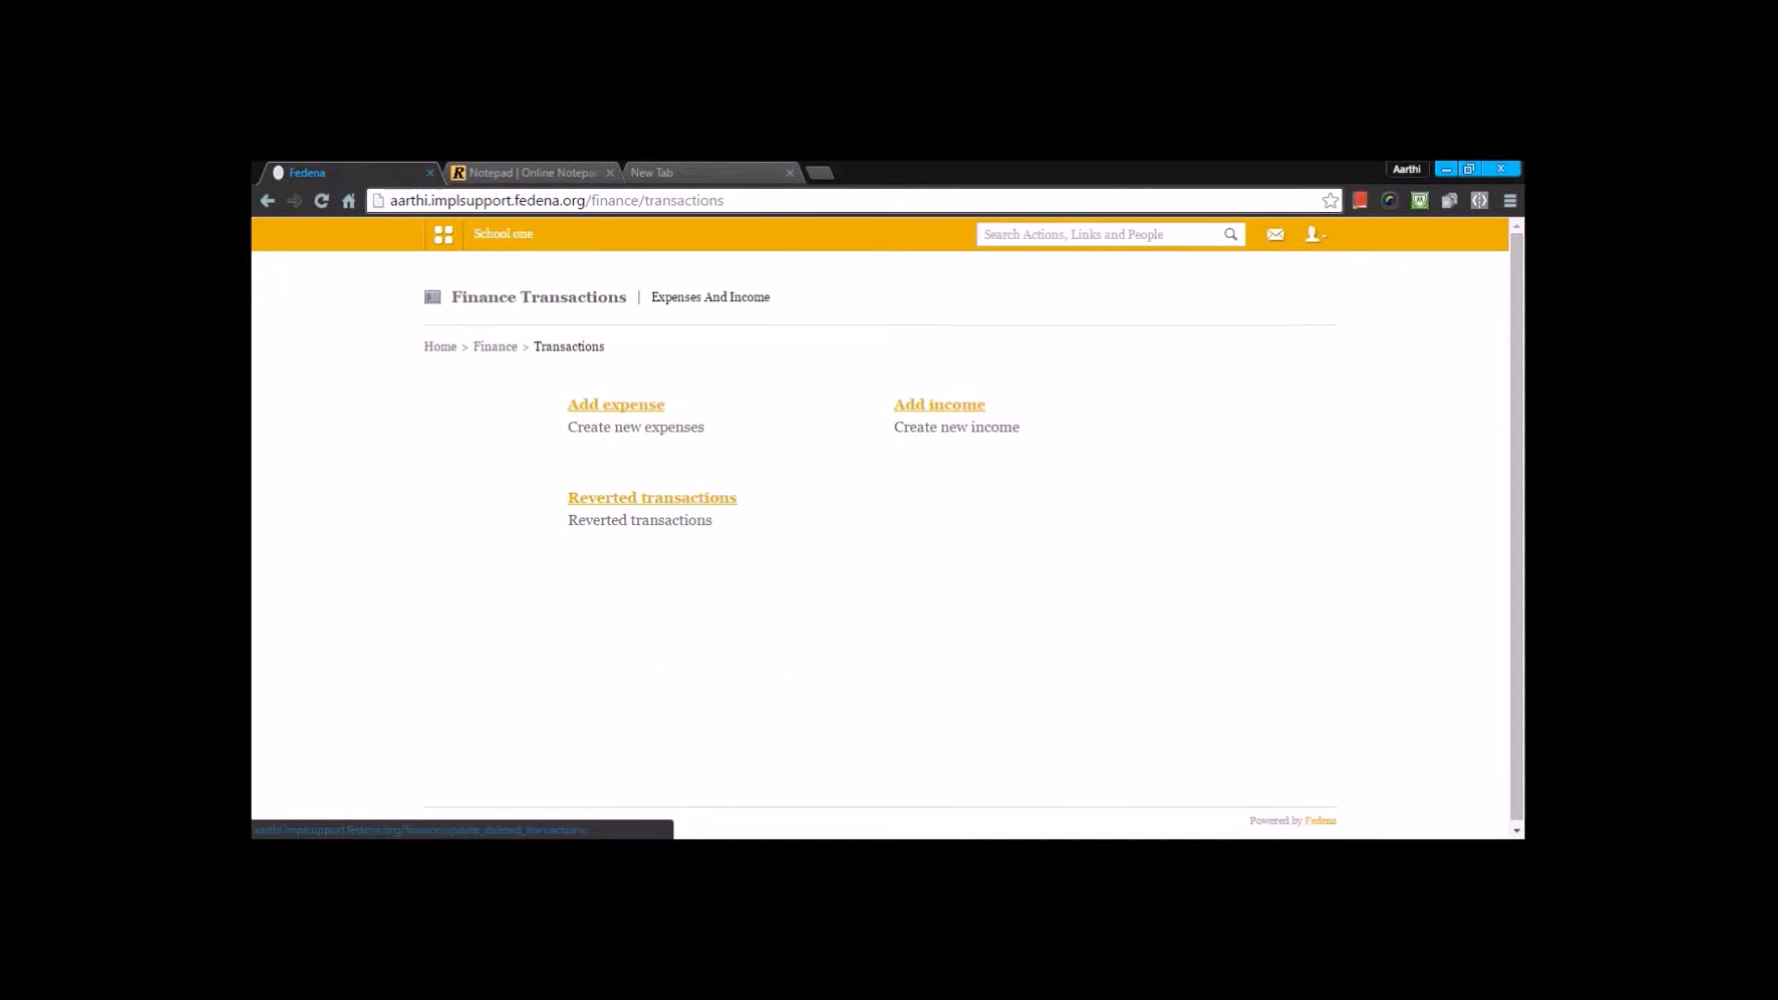
left_click(618, 408)
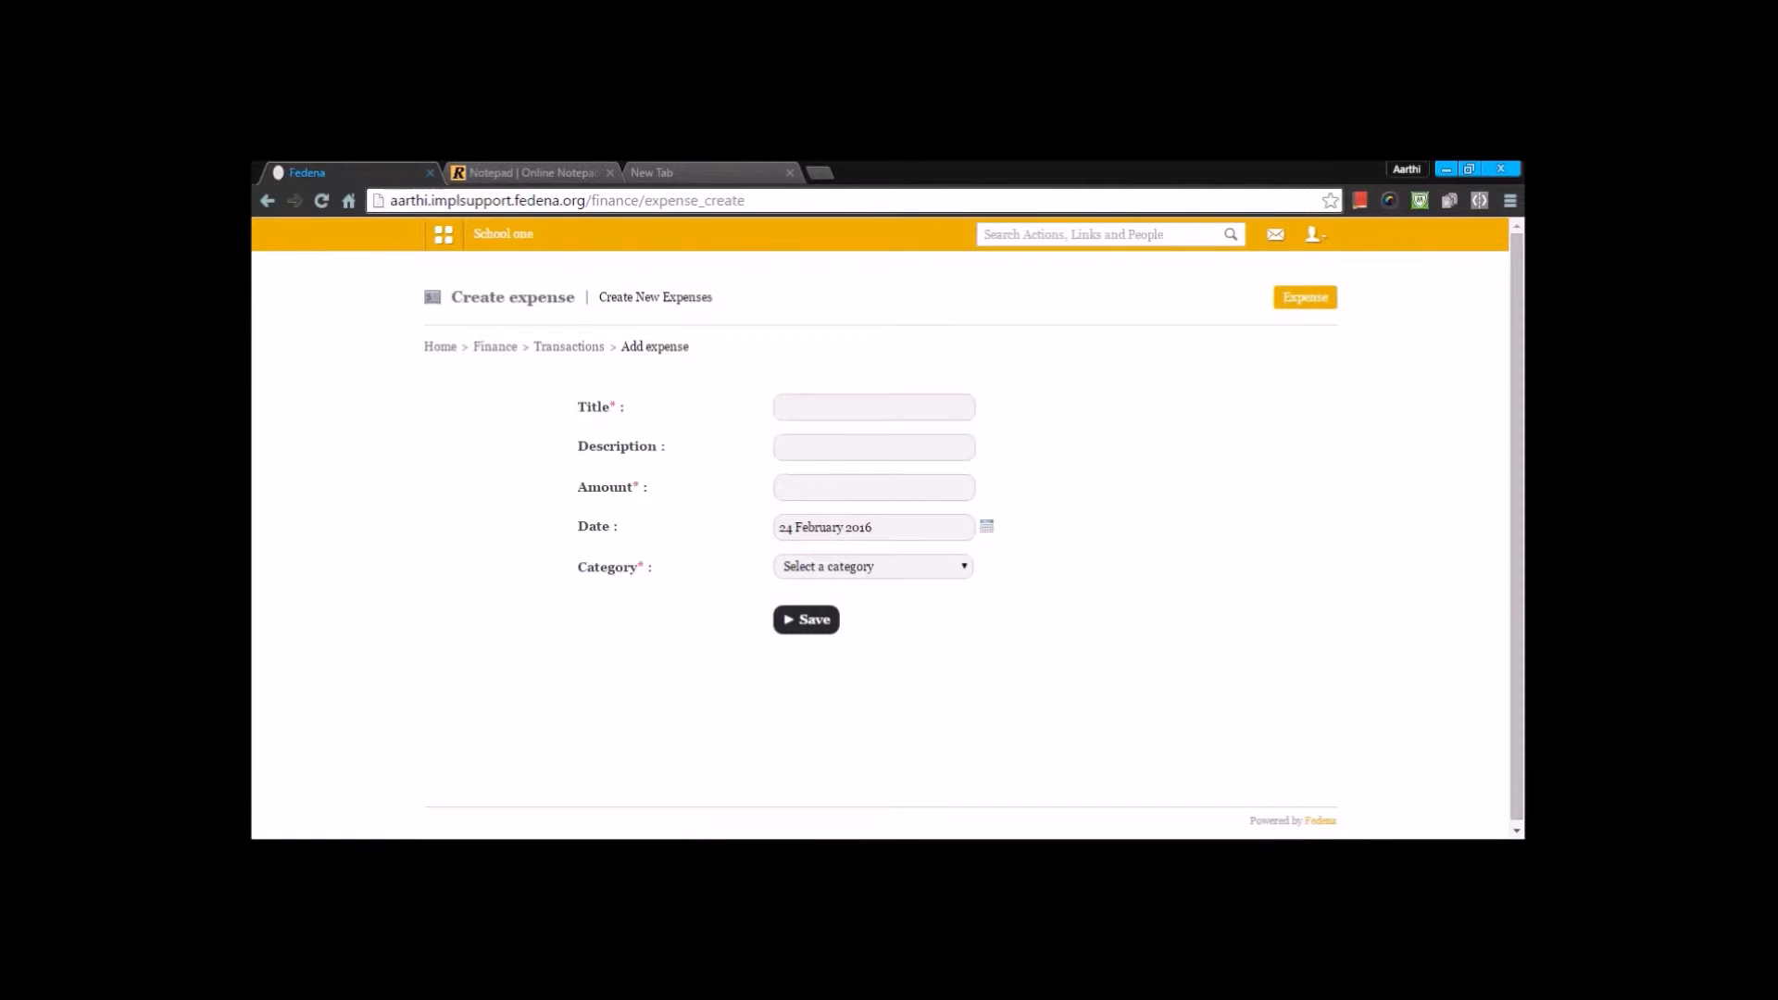
left_click(948, 412)
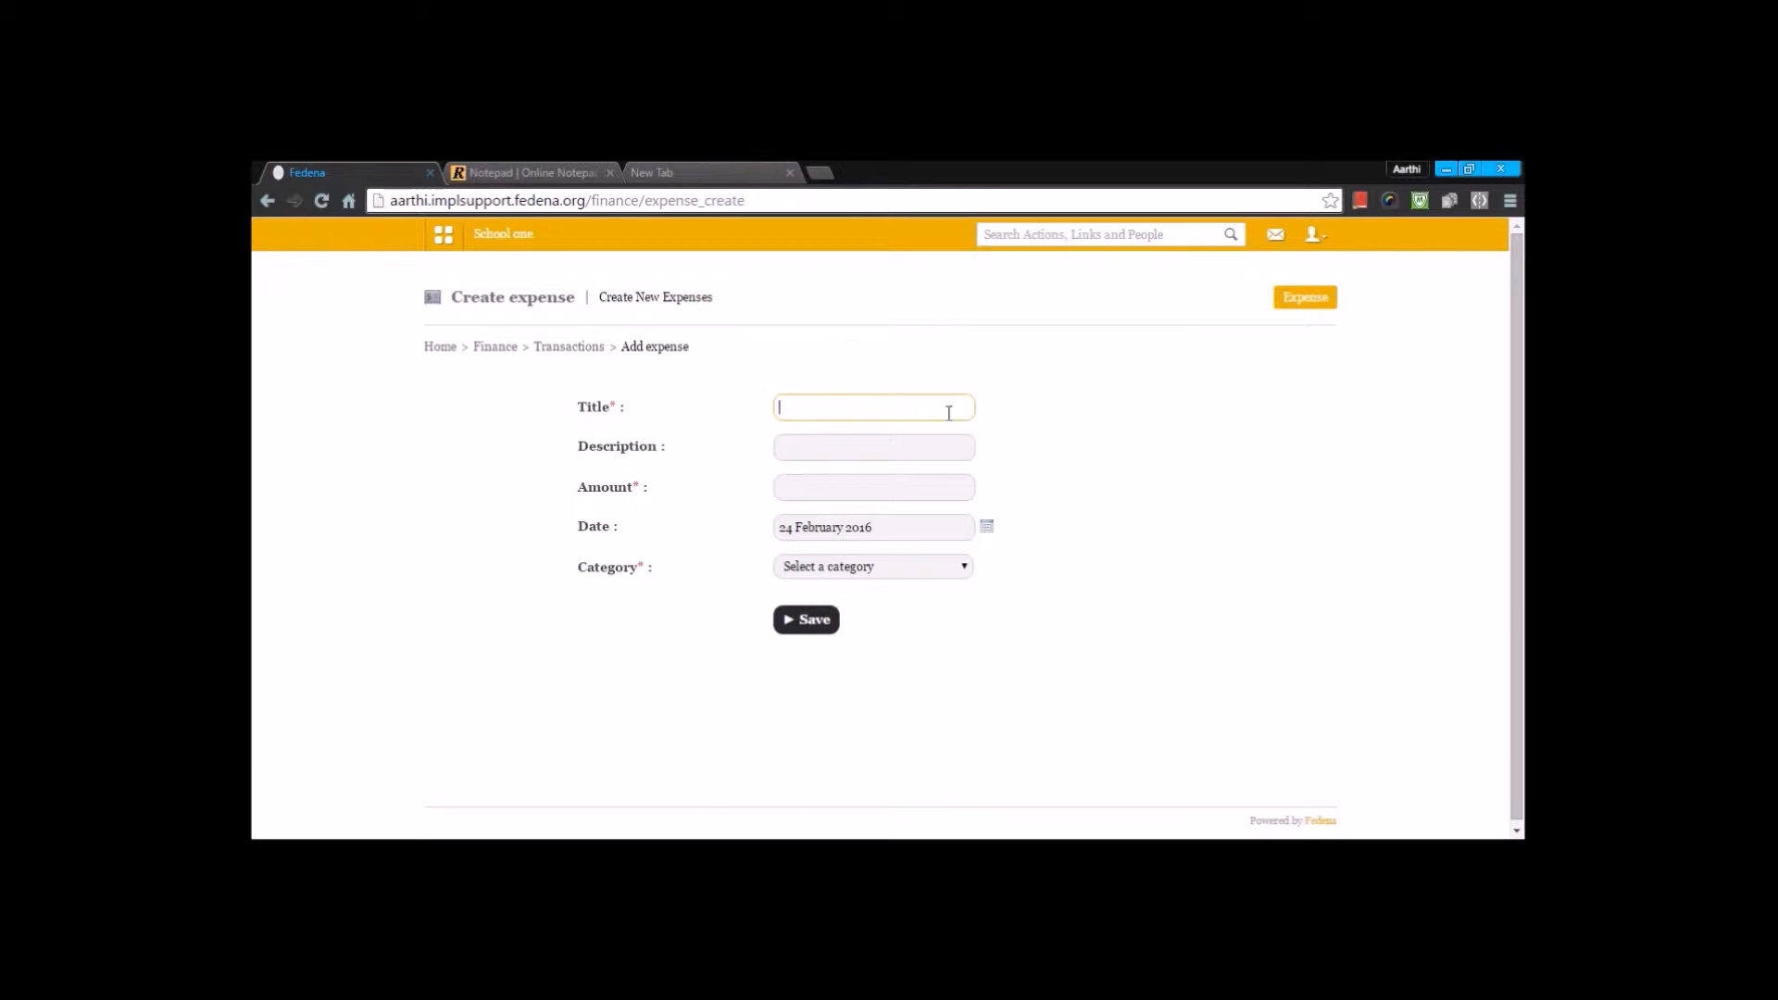
type("pentry")
left_click(825, 499)
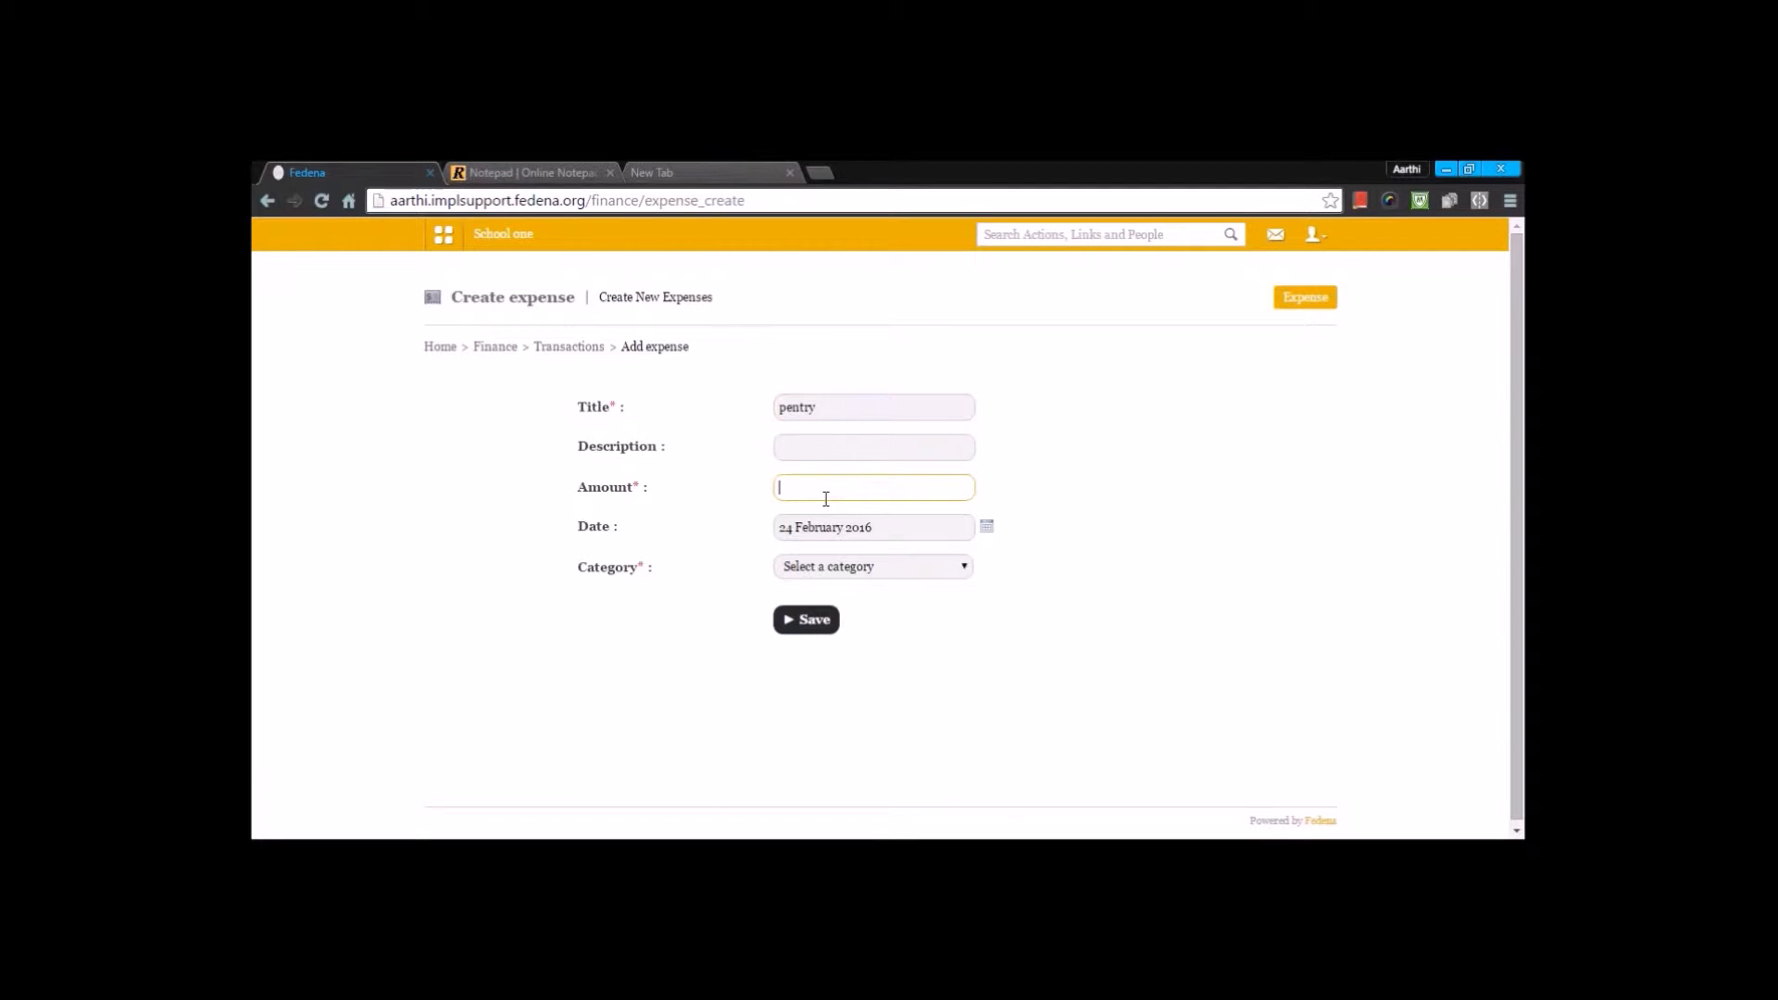
type("5000")
left_click(830, 566)
left_click(826, 601)
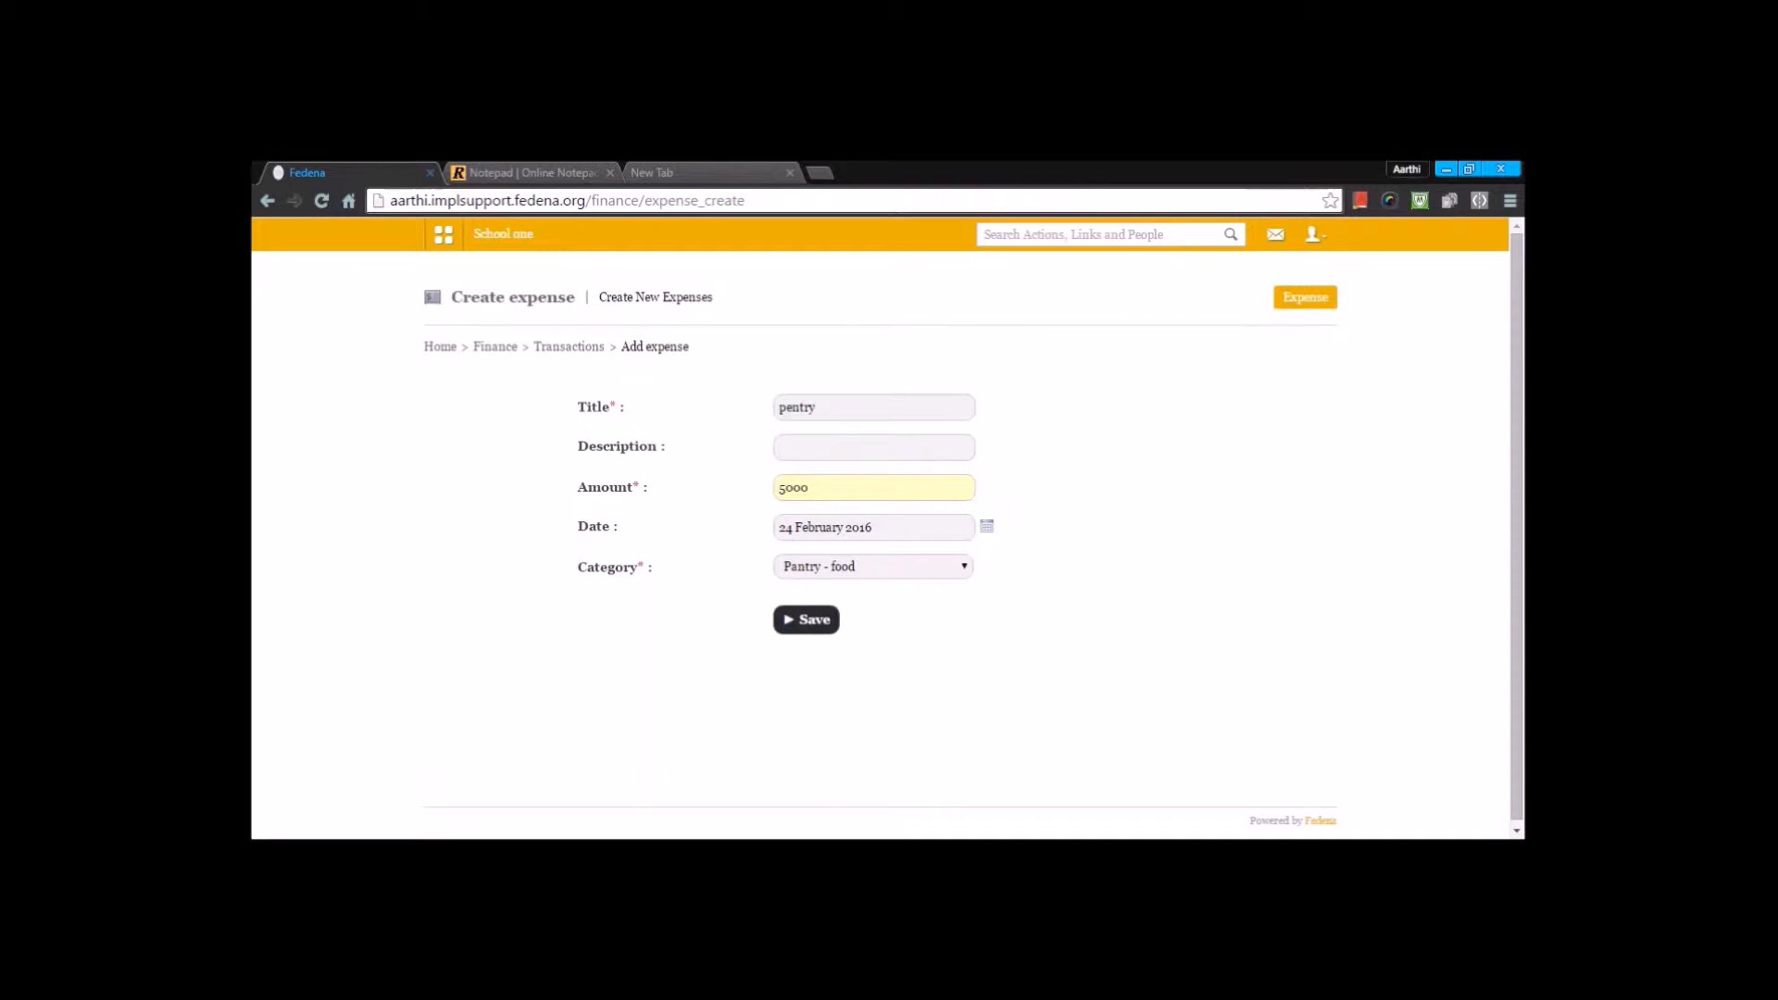
- Correct the expense title to pantry, choose the Pantry - food category again and save the expense
left_click(794, 406)
key("BackSpace")
type("a")
left_click(847, 554)
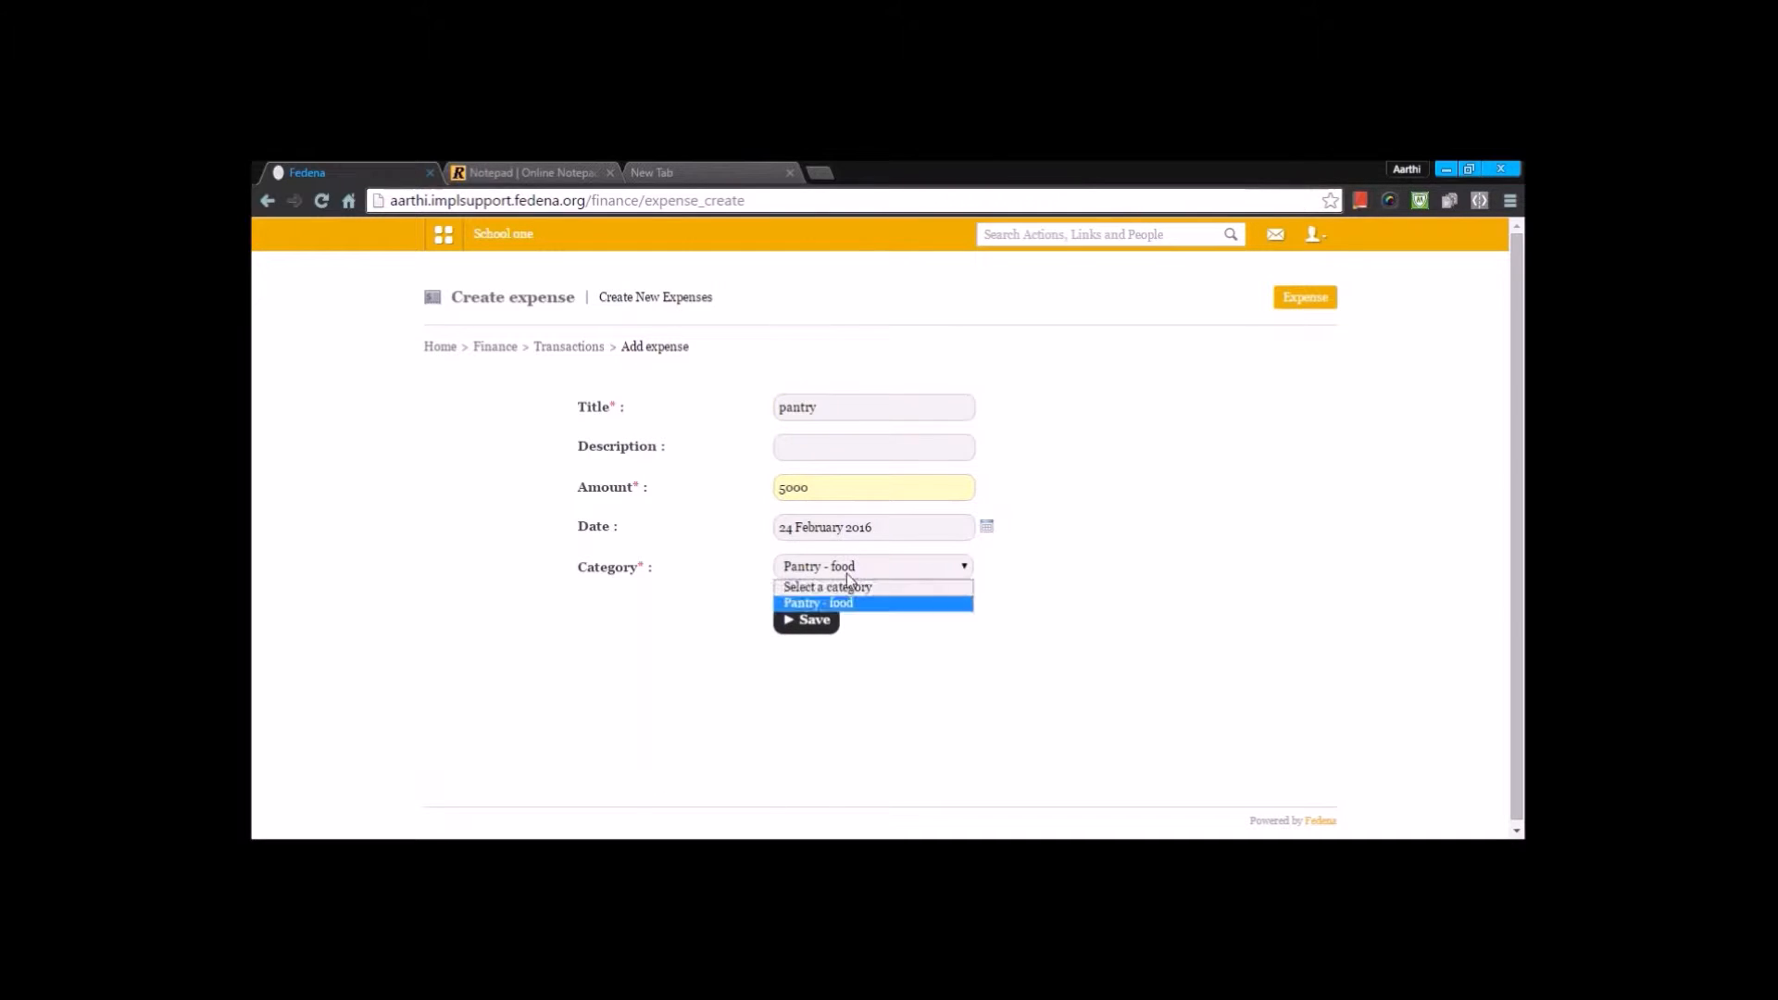
left_click(835, 600)
left_click(818, 625)
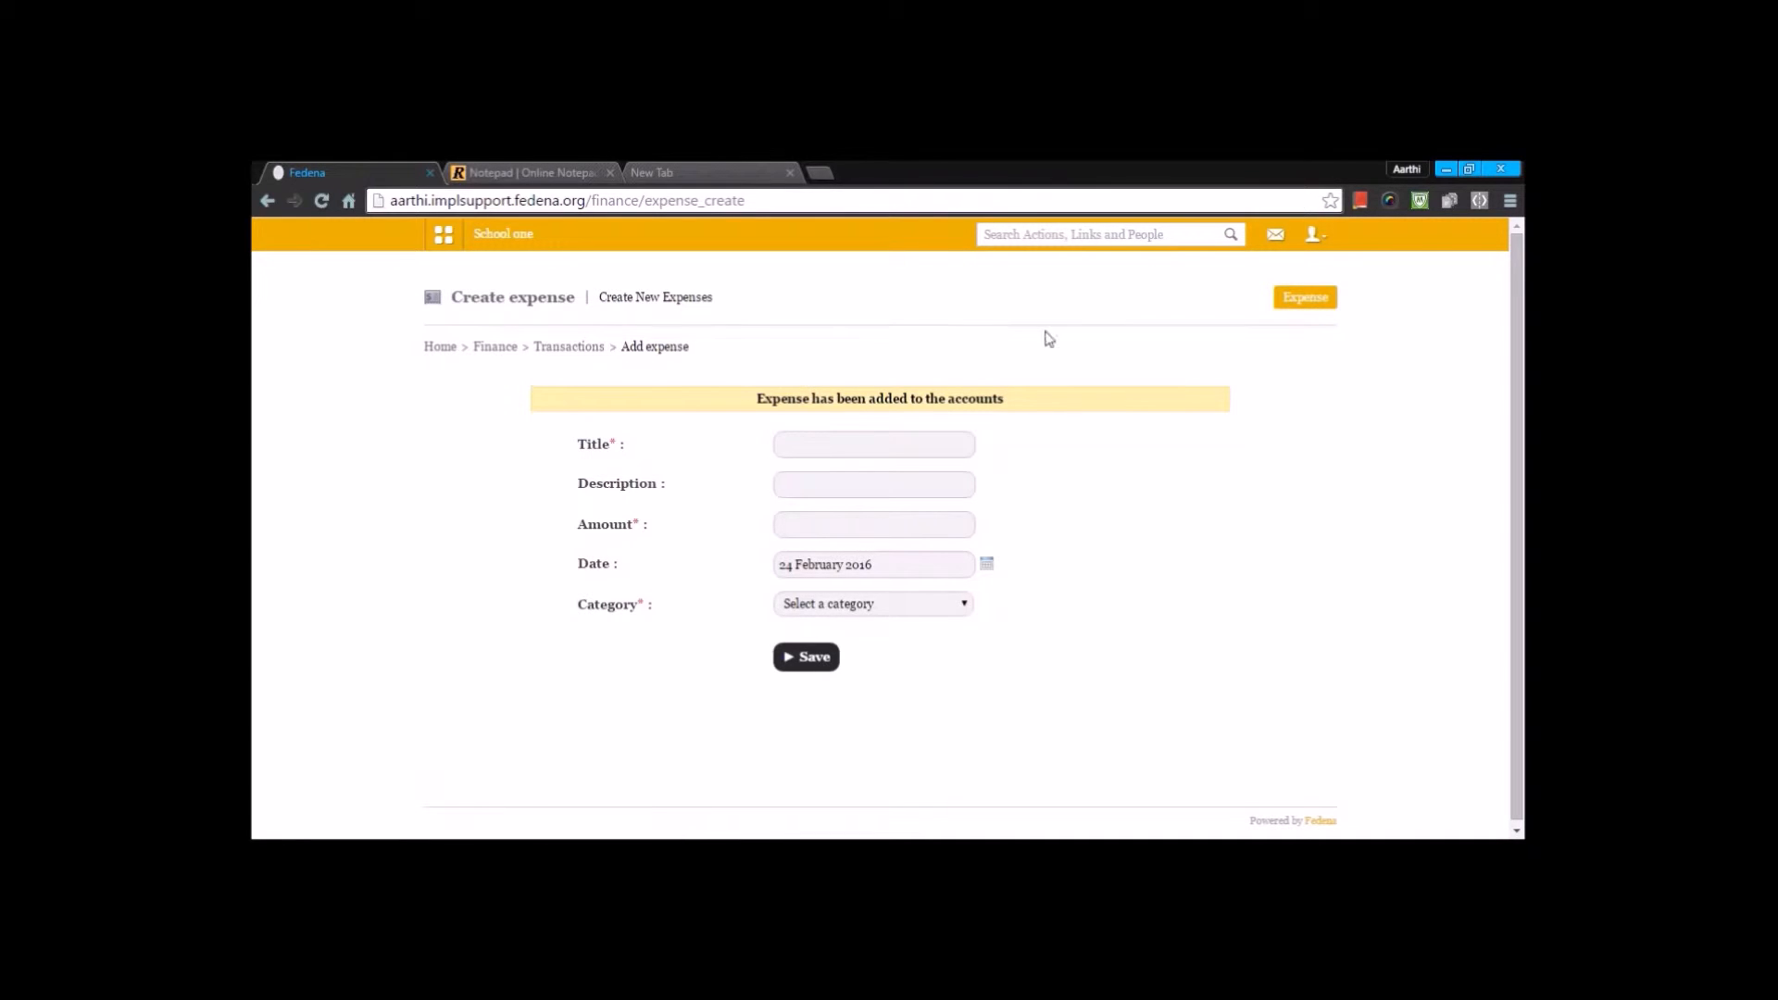
- Open the expenses list for a period with an earlier start date and 24 February 2016 as the end date
left_click(585, 349)
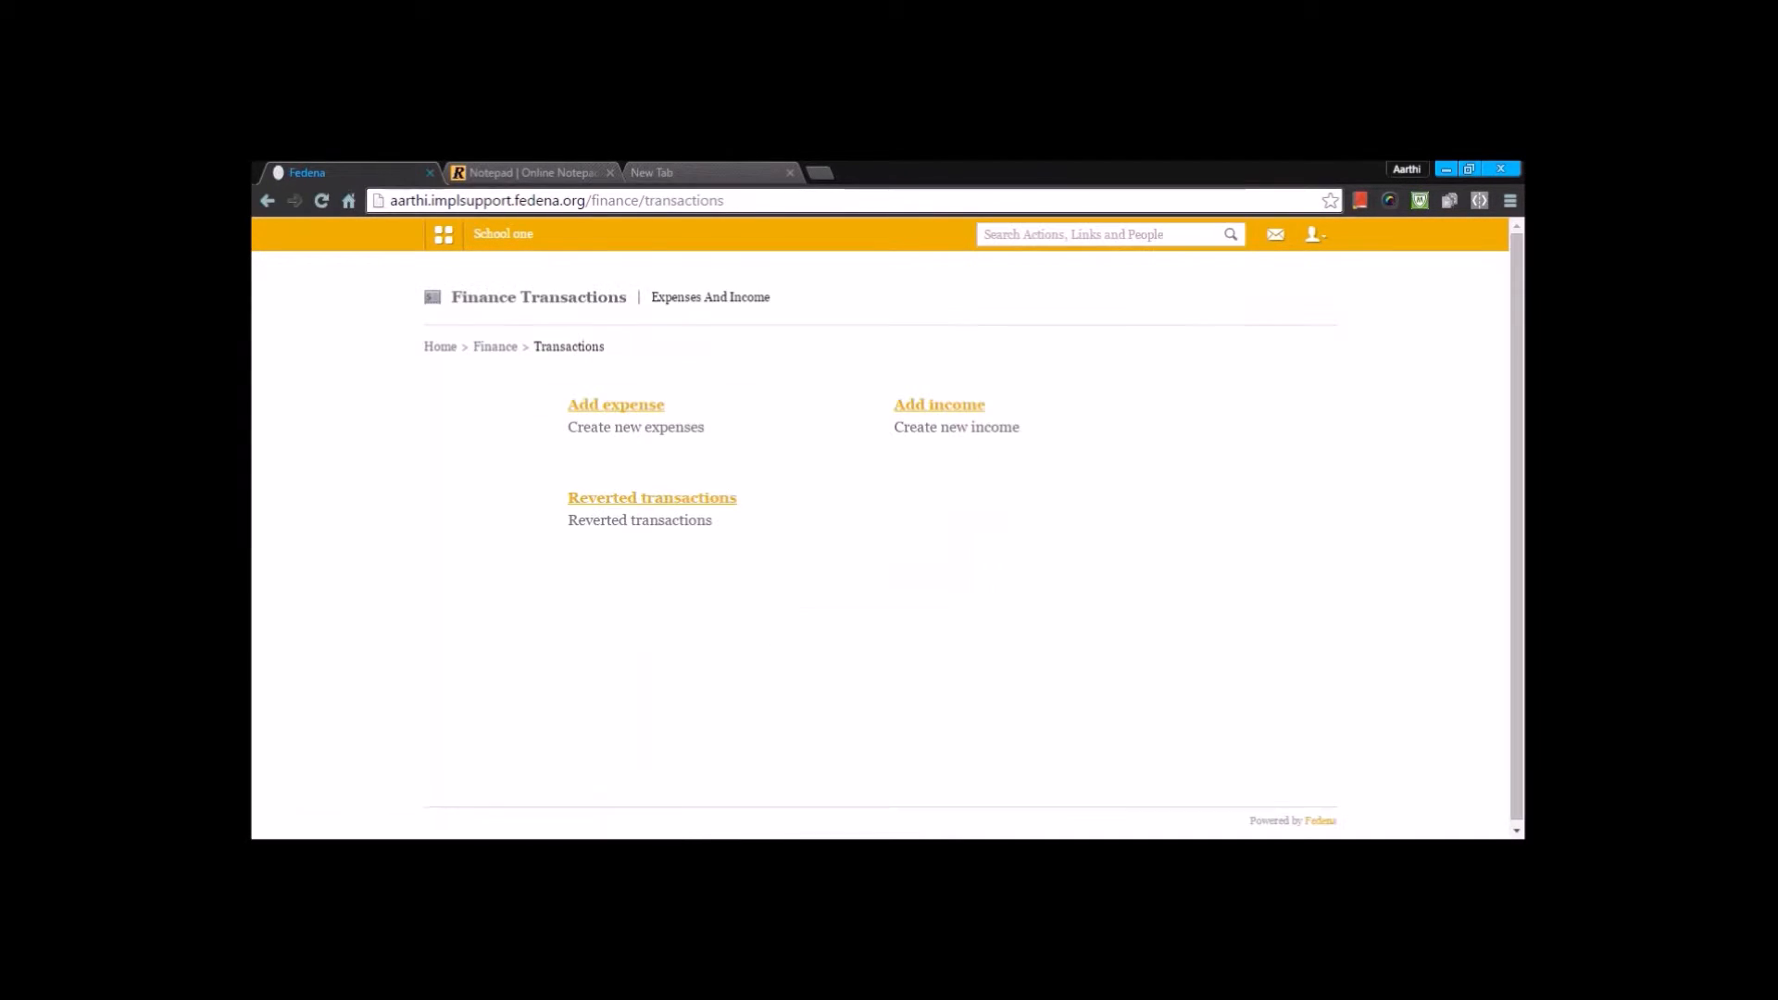
left_click(619, 407)
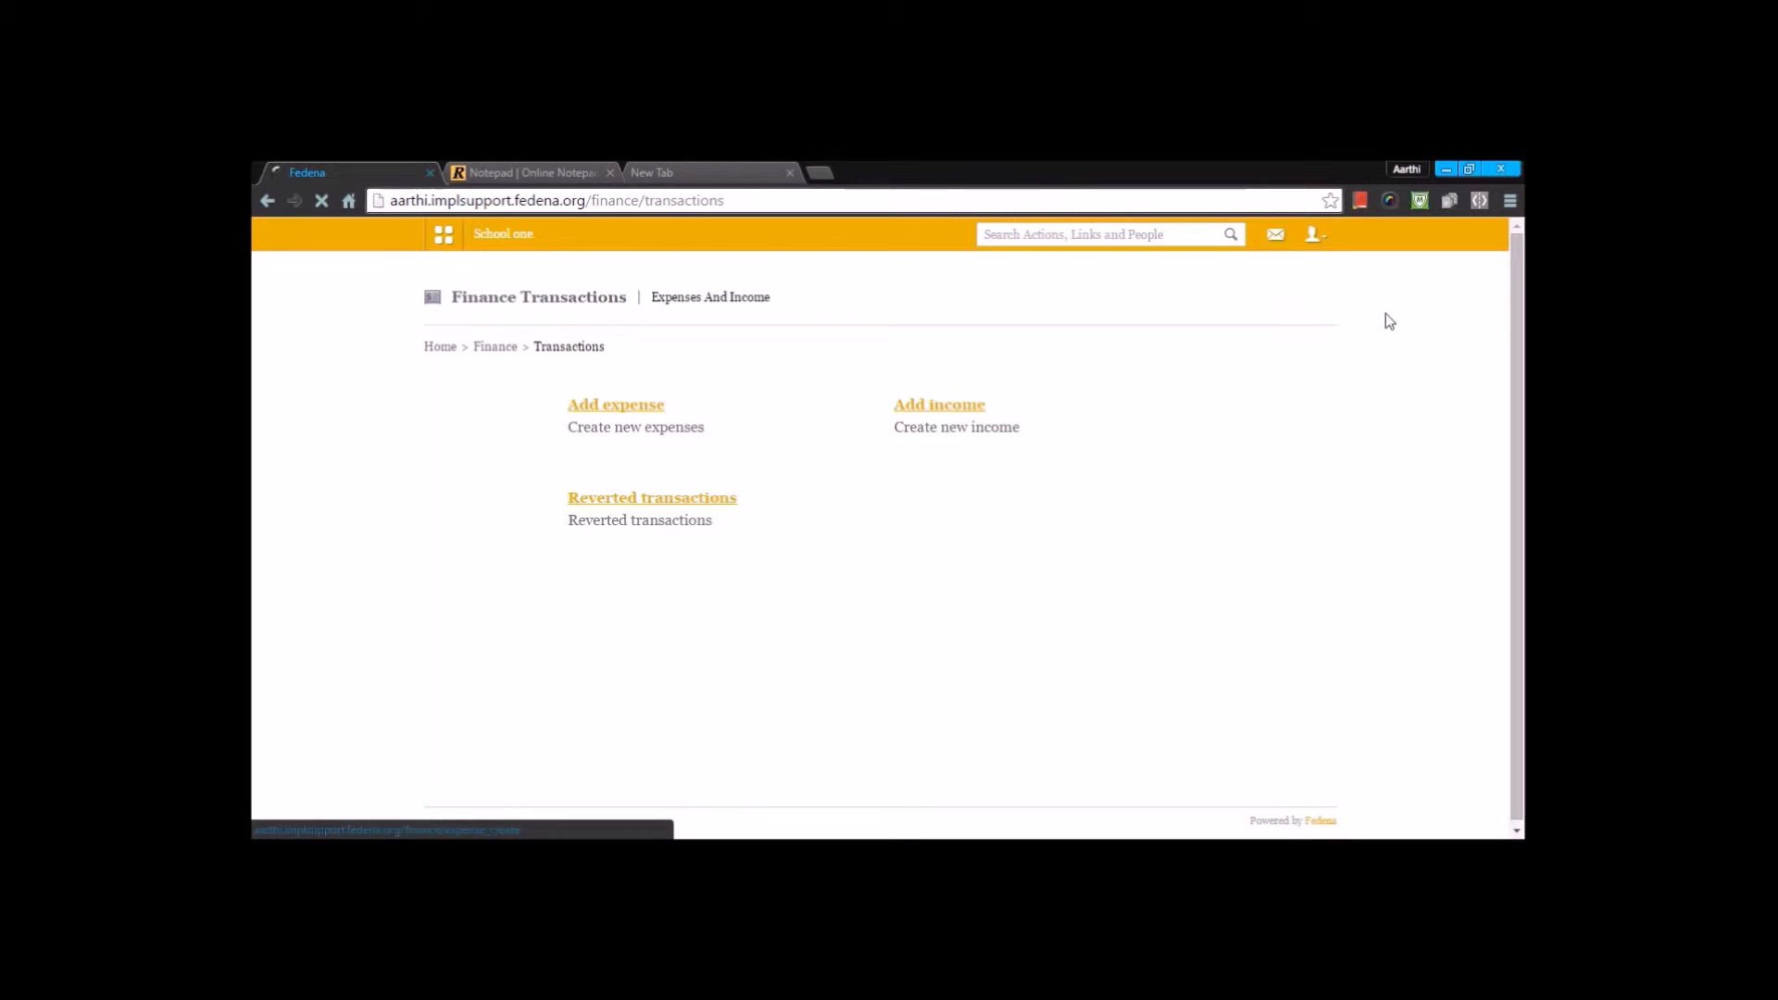
left_click(1331, 309)
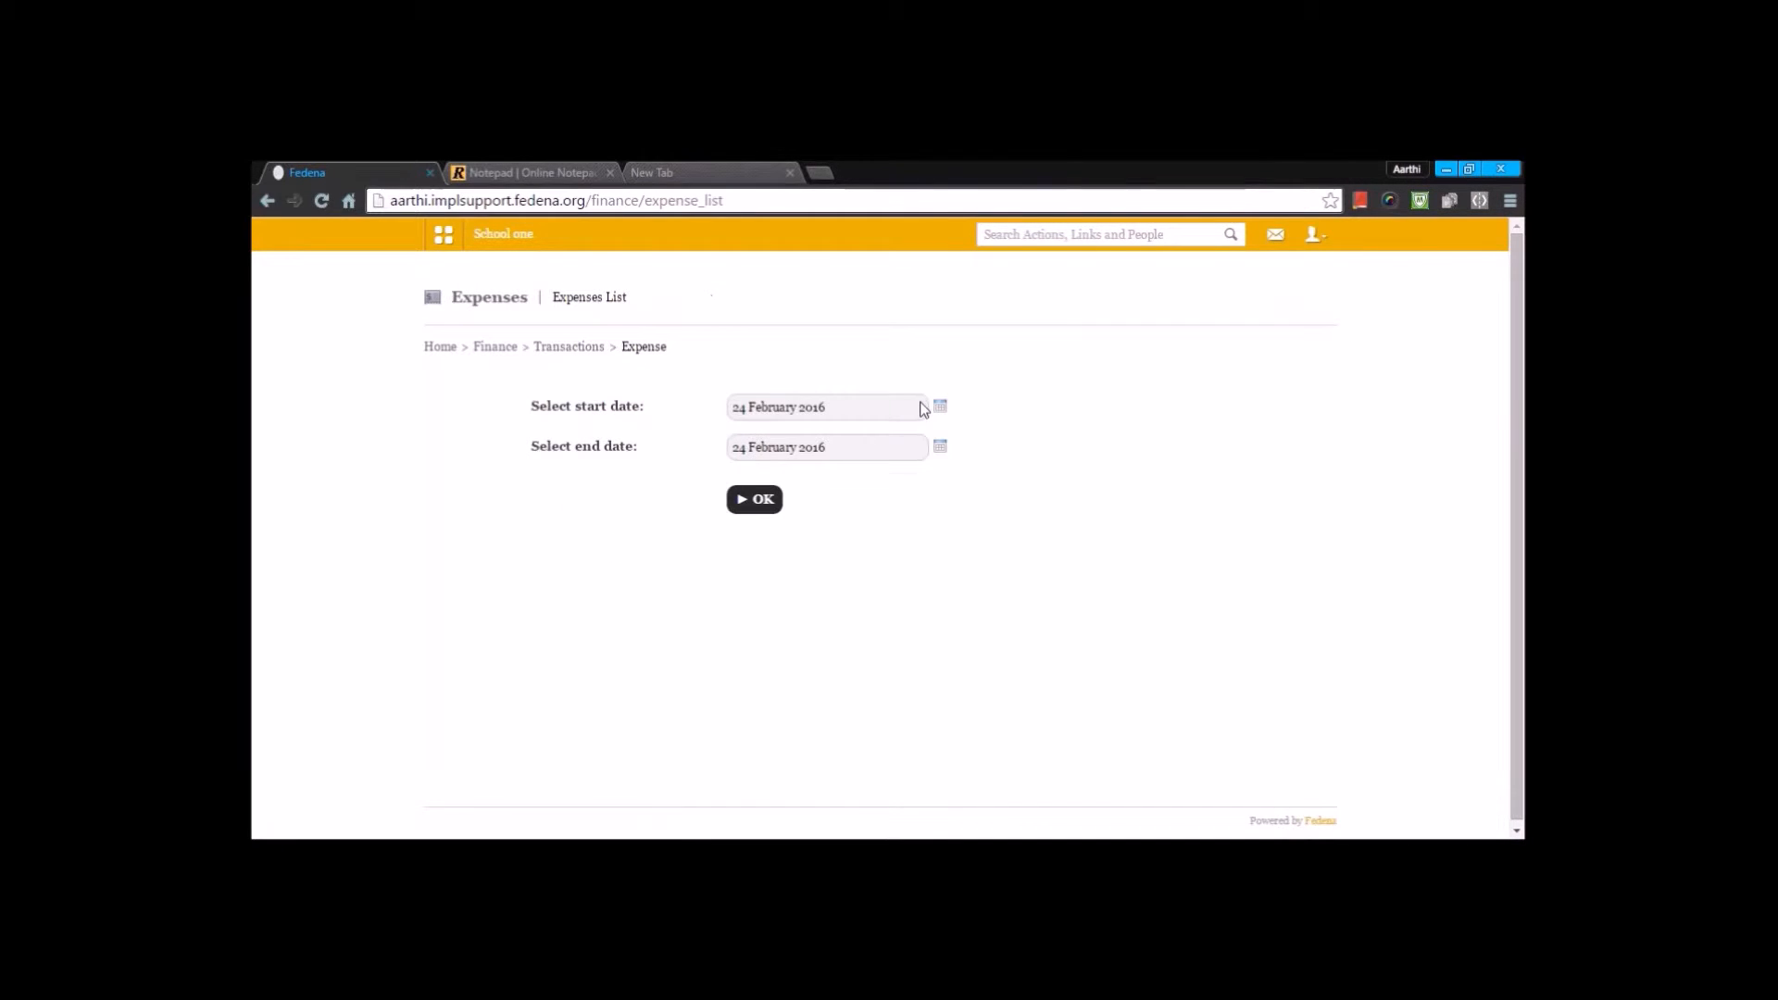
left_click(939, 407)
left_click(815, 428)
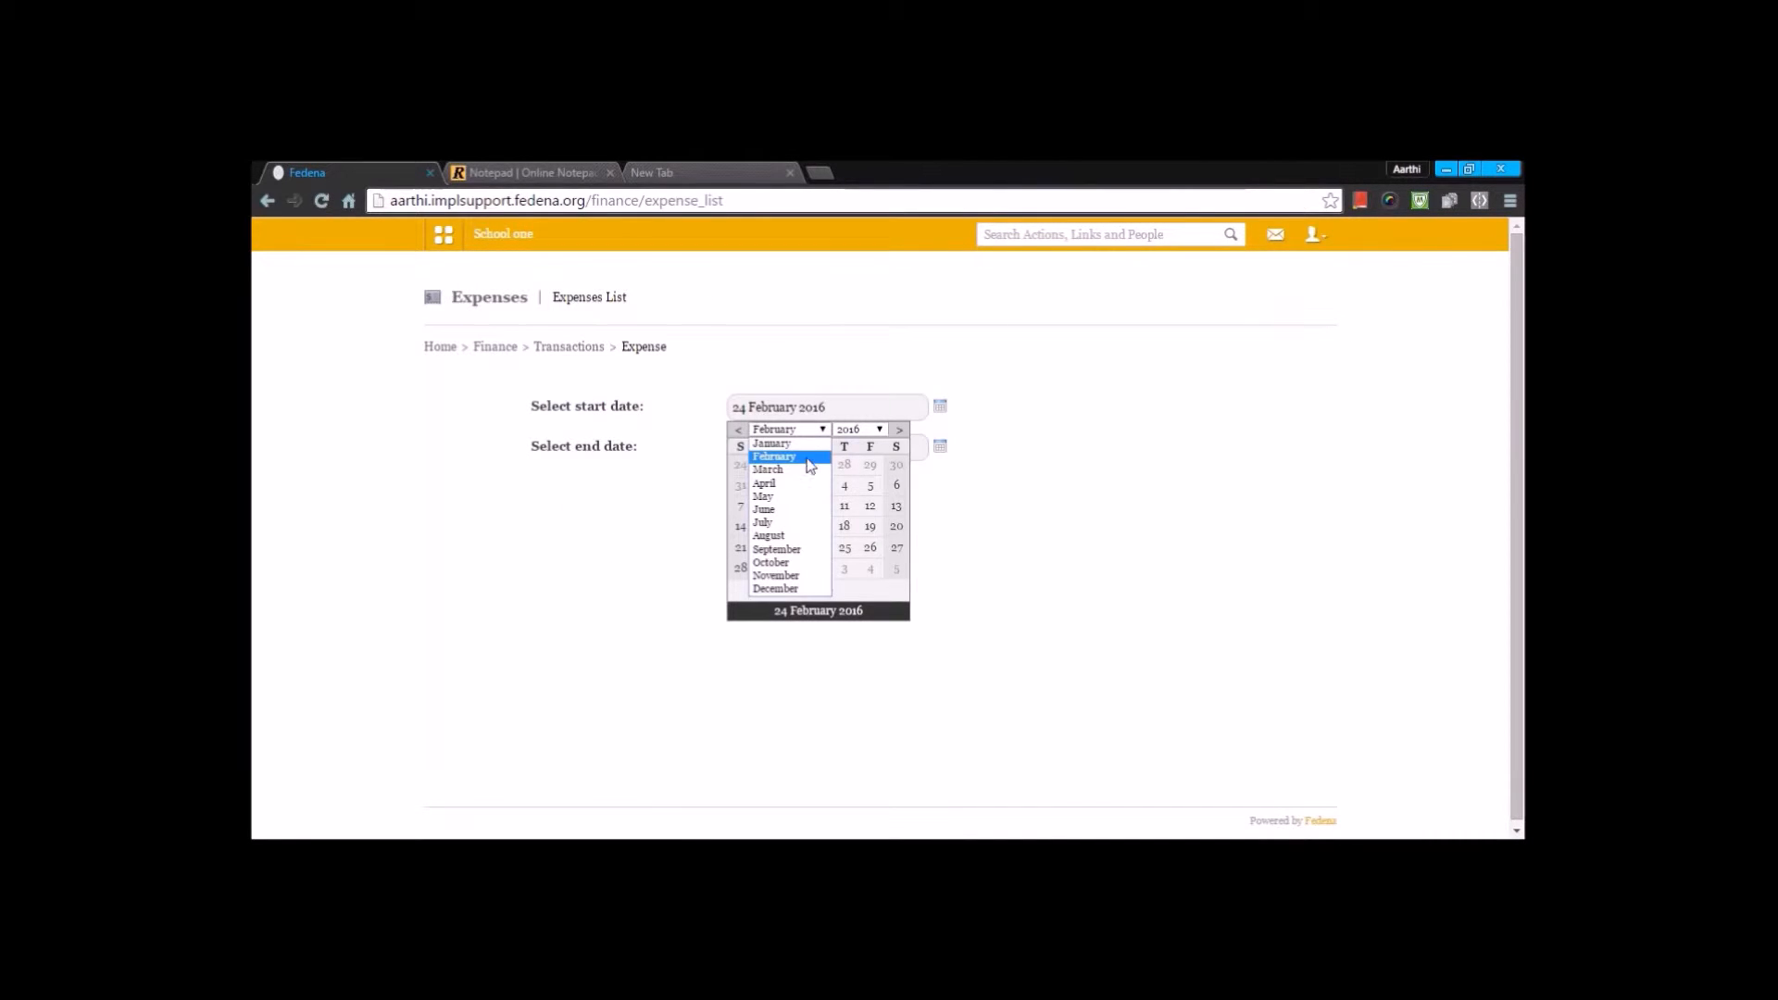
left_click(774, 440)
left_click(817, 465)
left_click(754, 500)
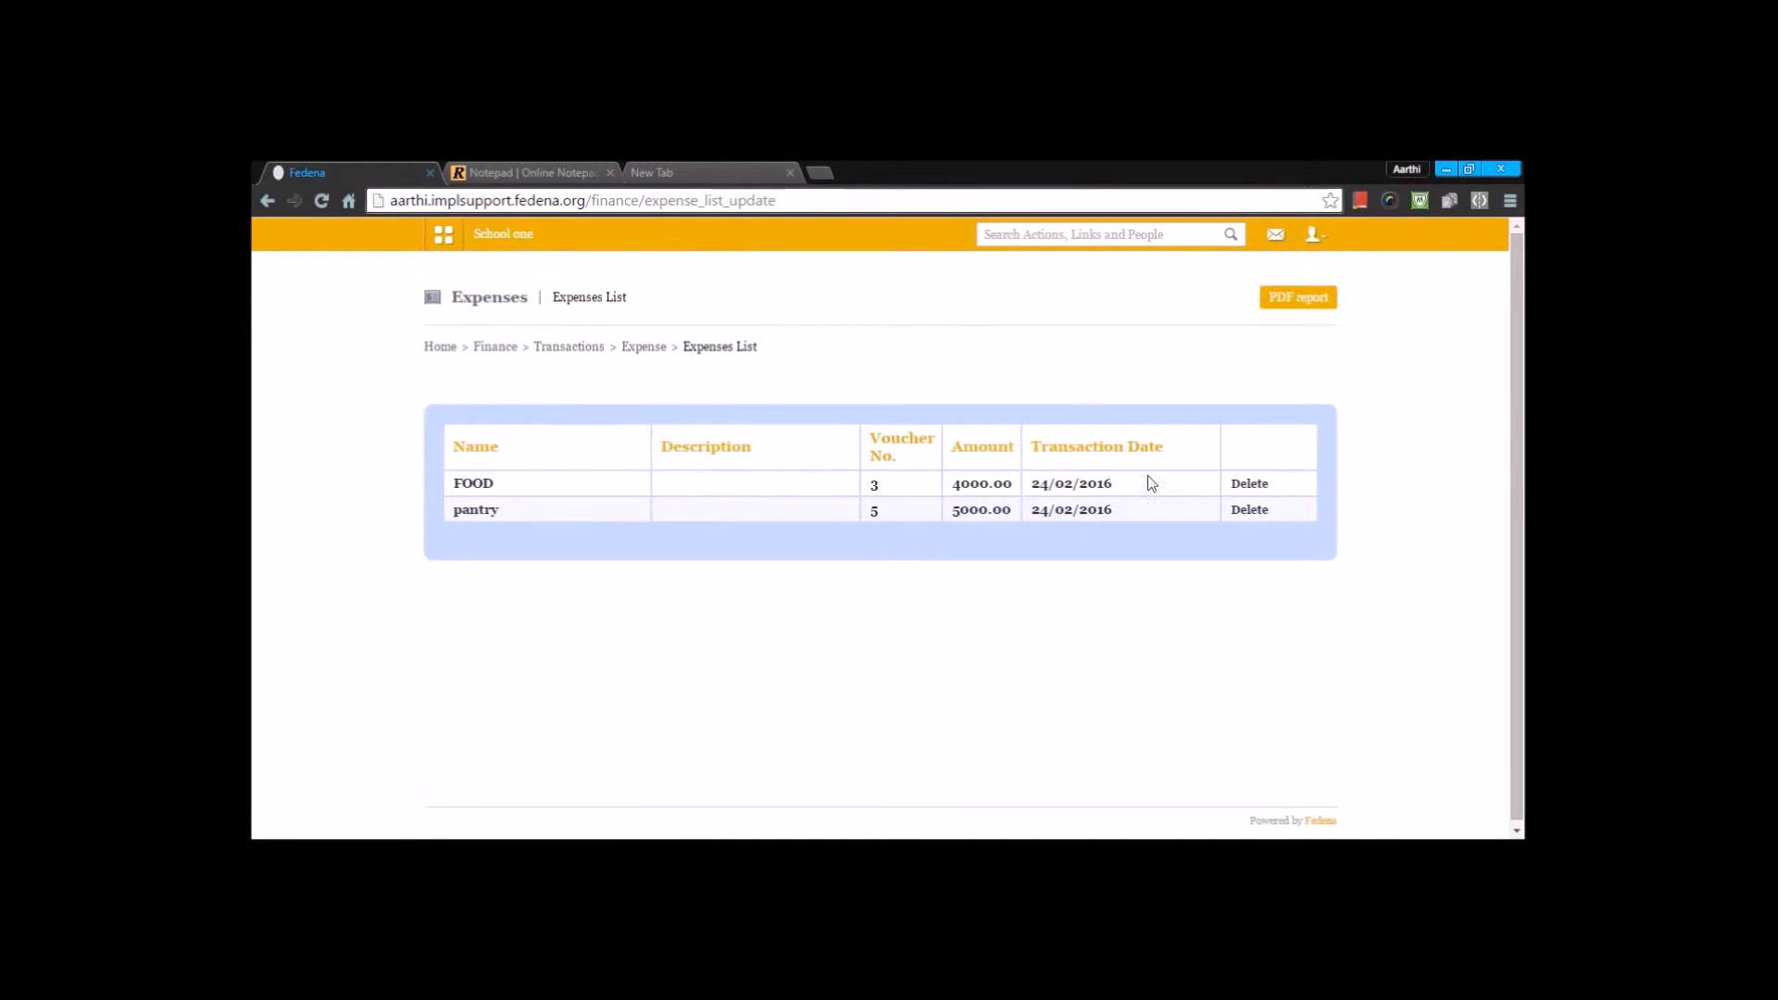
- Add a new donation of 3000 dated 24 February 2016, entering the donor's name and contact number
left_click(494, 347)
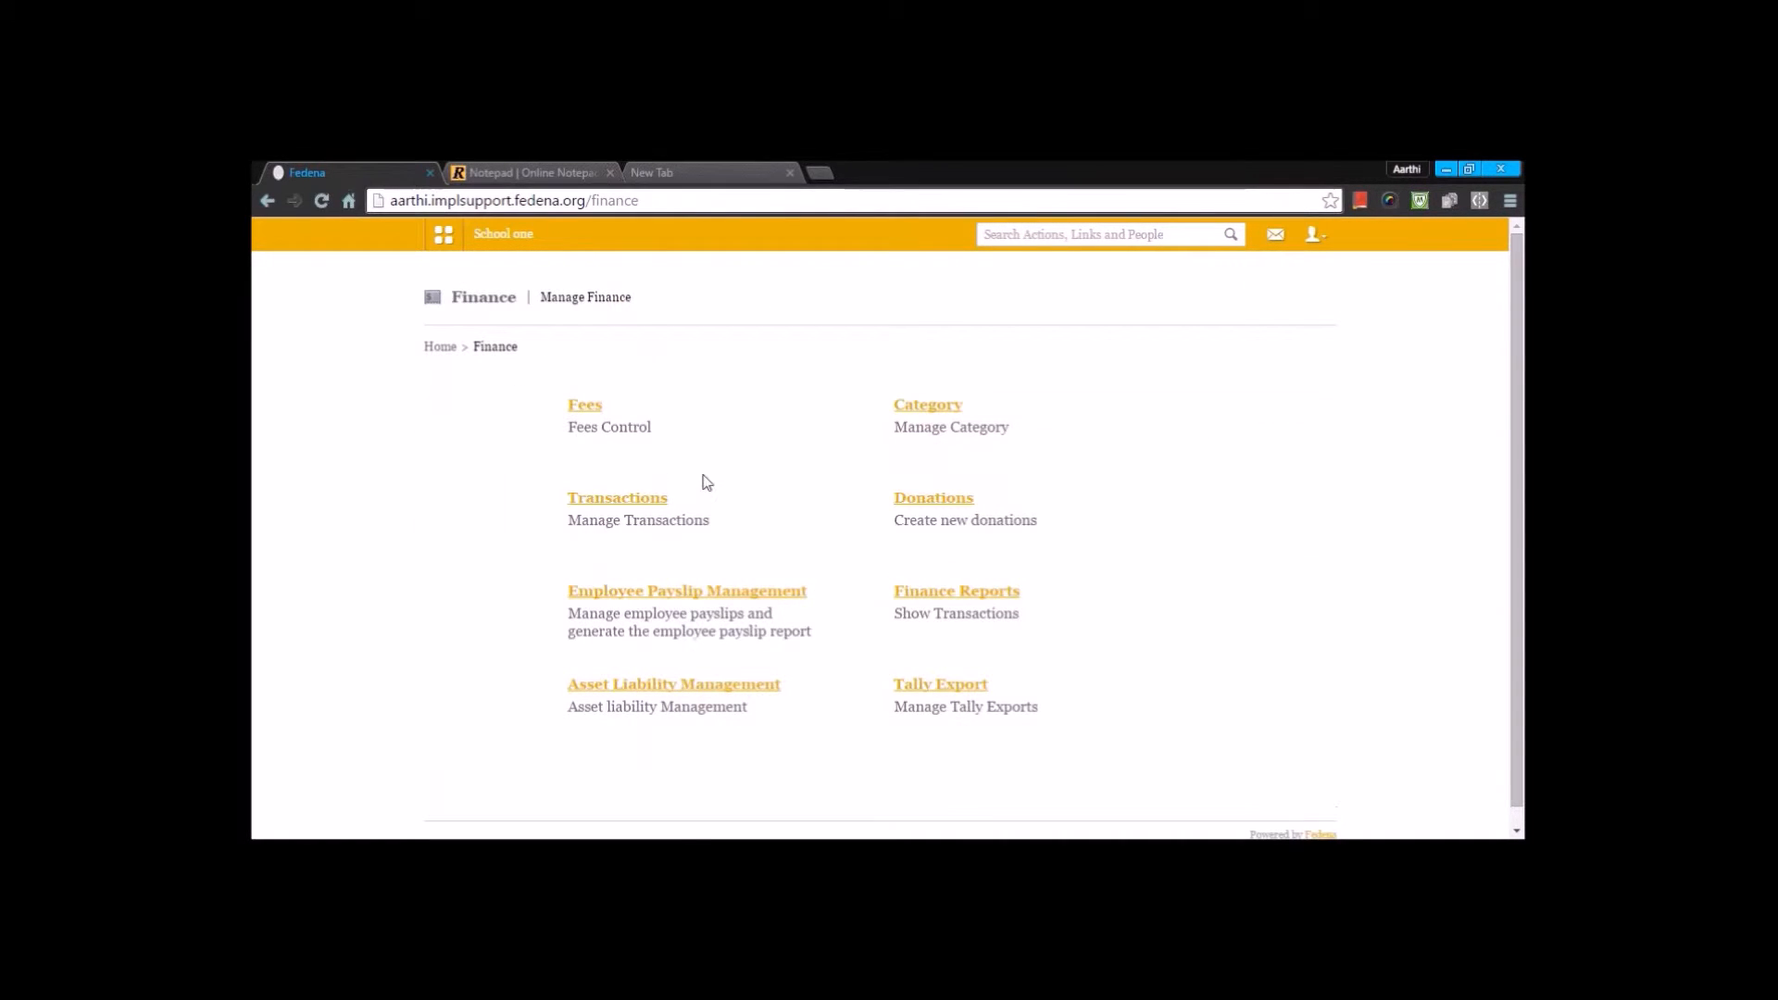
left_click(922, 501)
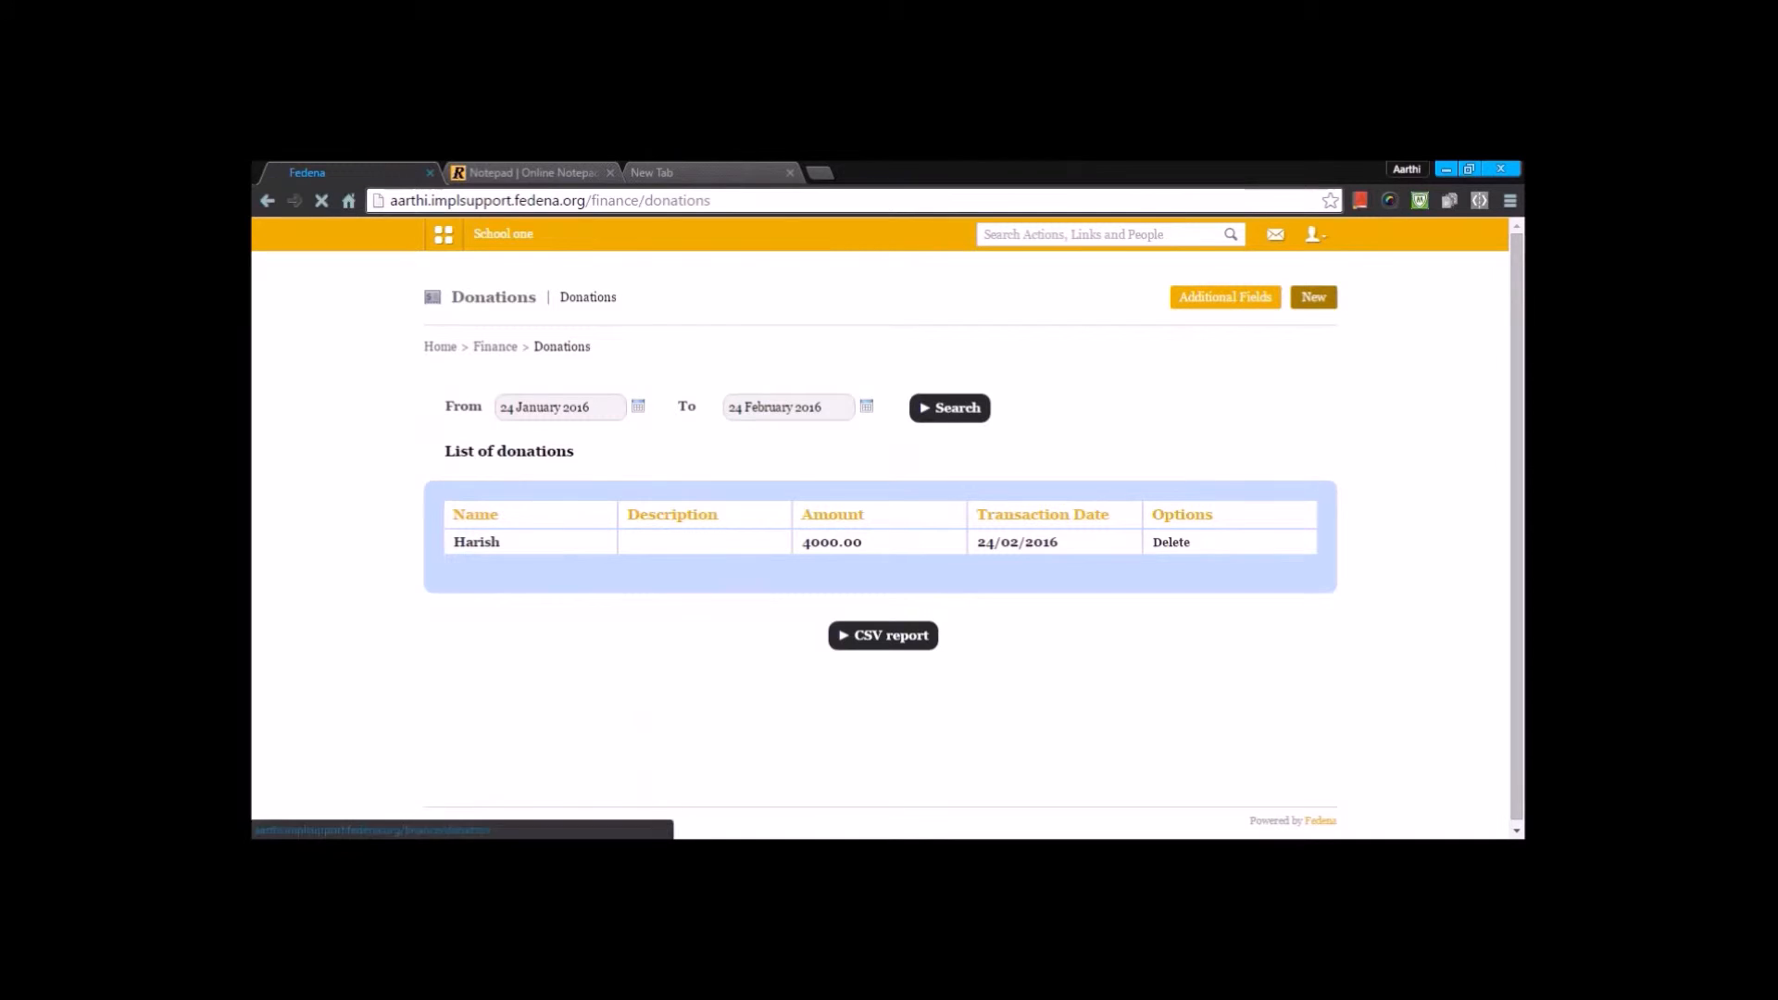
left_click(1307, 302)
left_click(709, 411)
type("karthik")
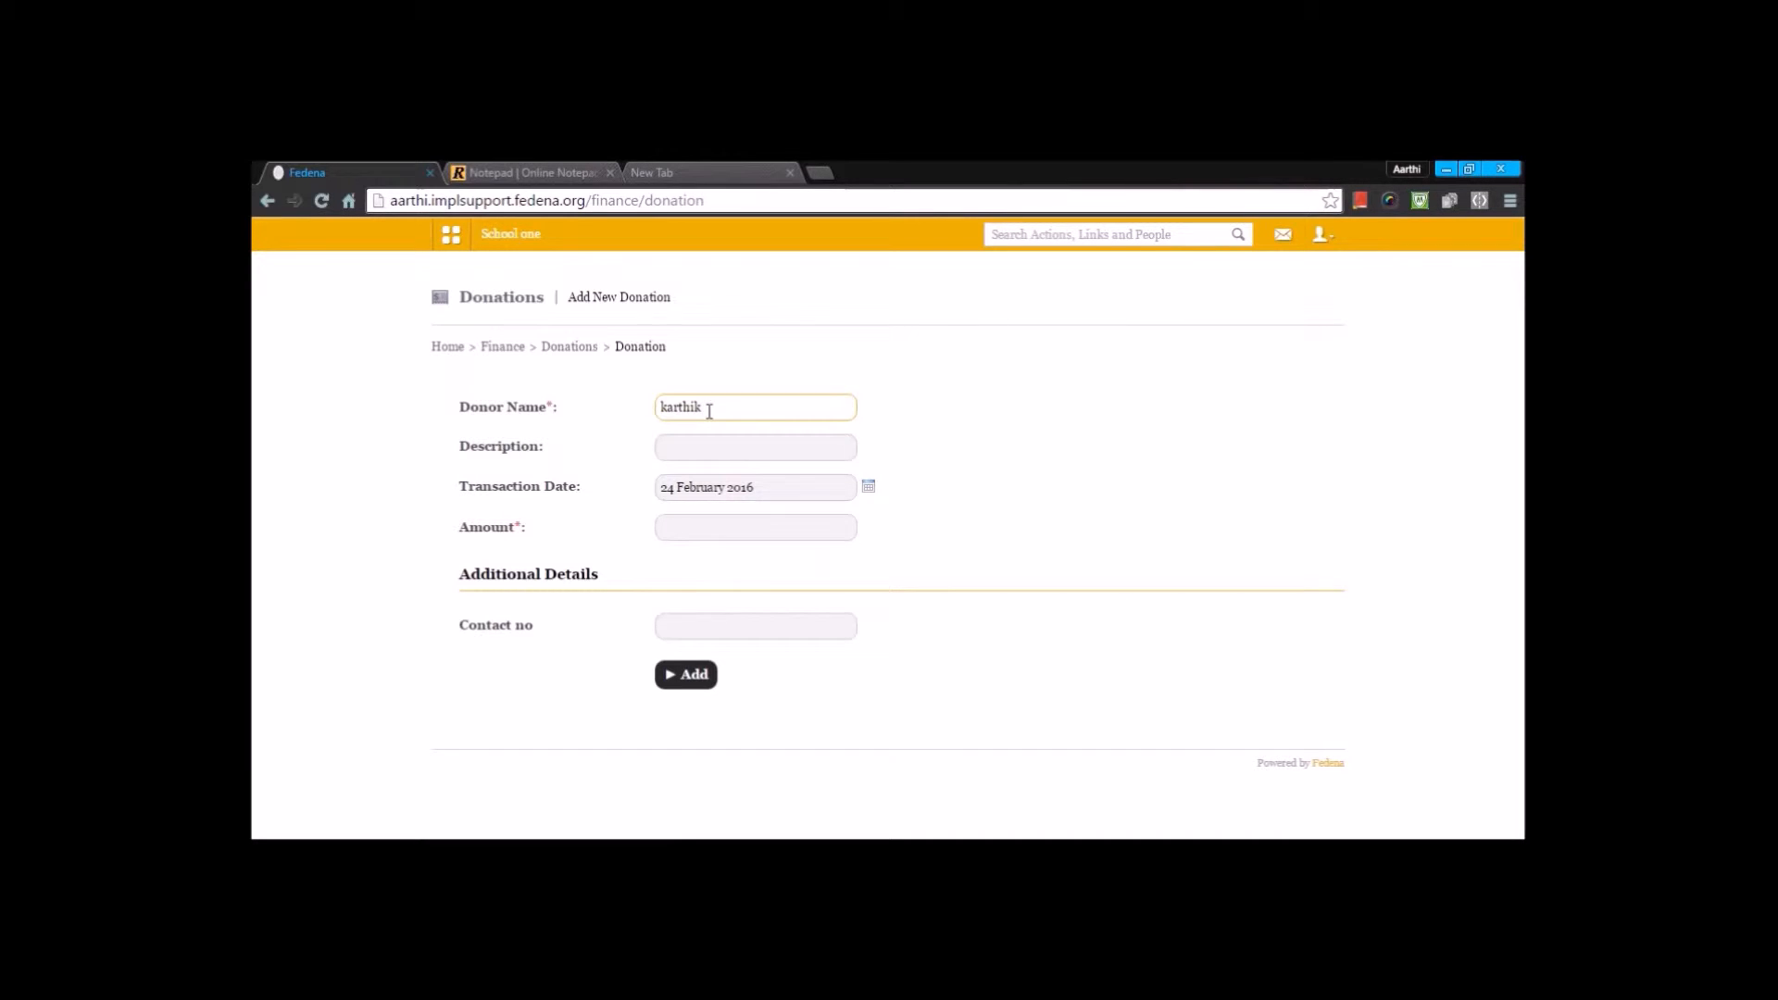
left_click(716, 527)
type("3000")
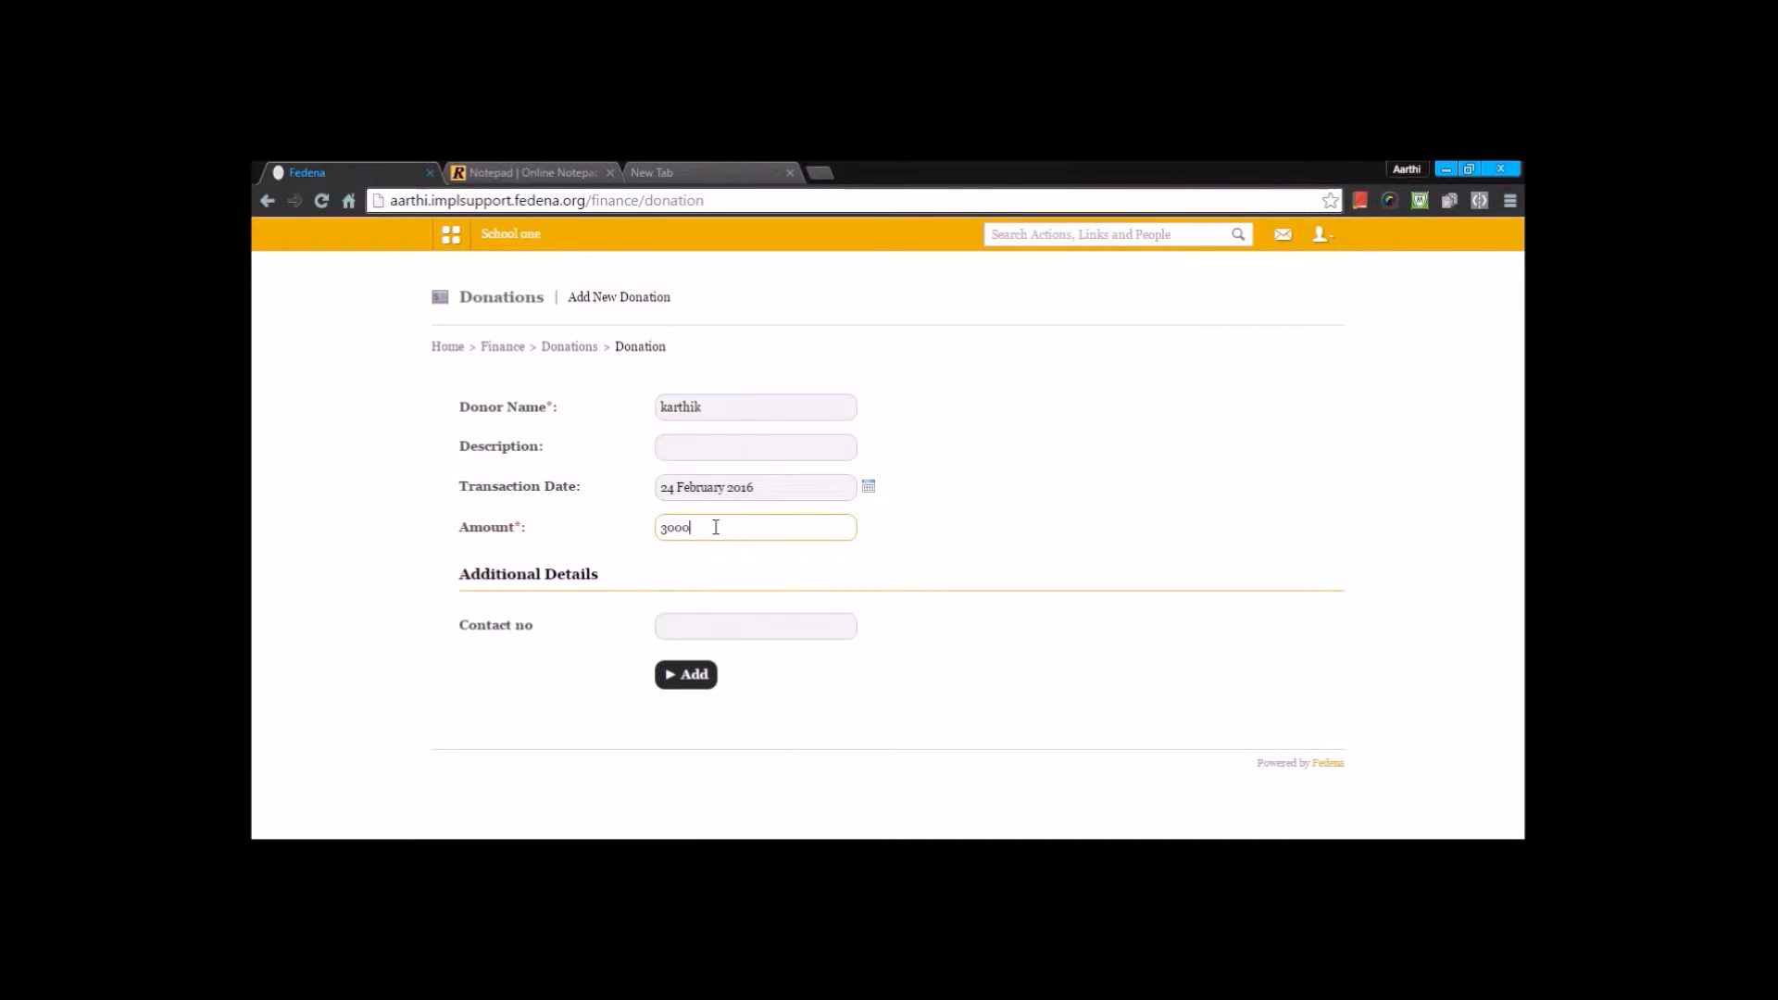
left_click(713, 626)
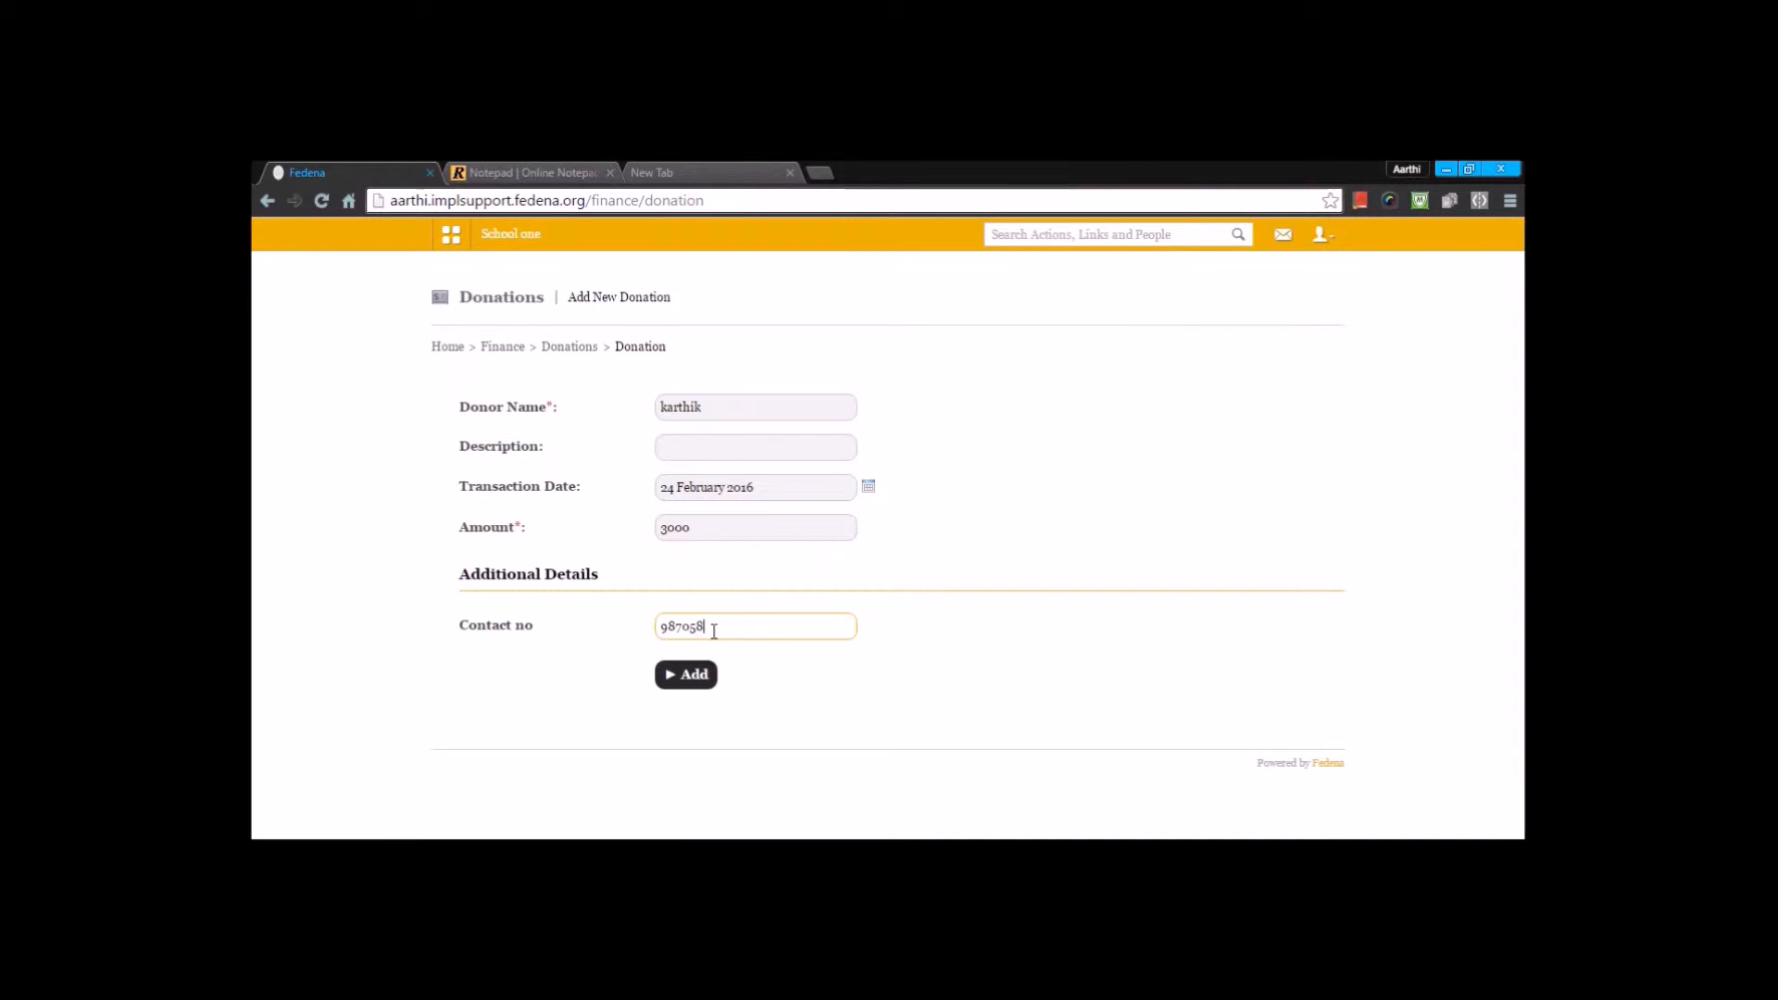
left_click(686, 674)
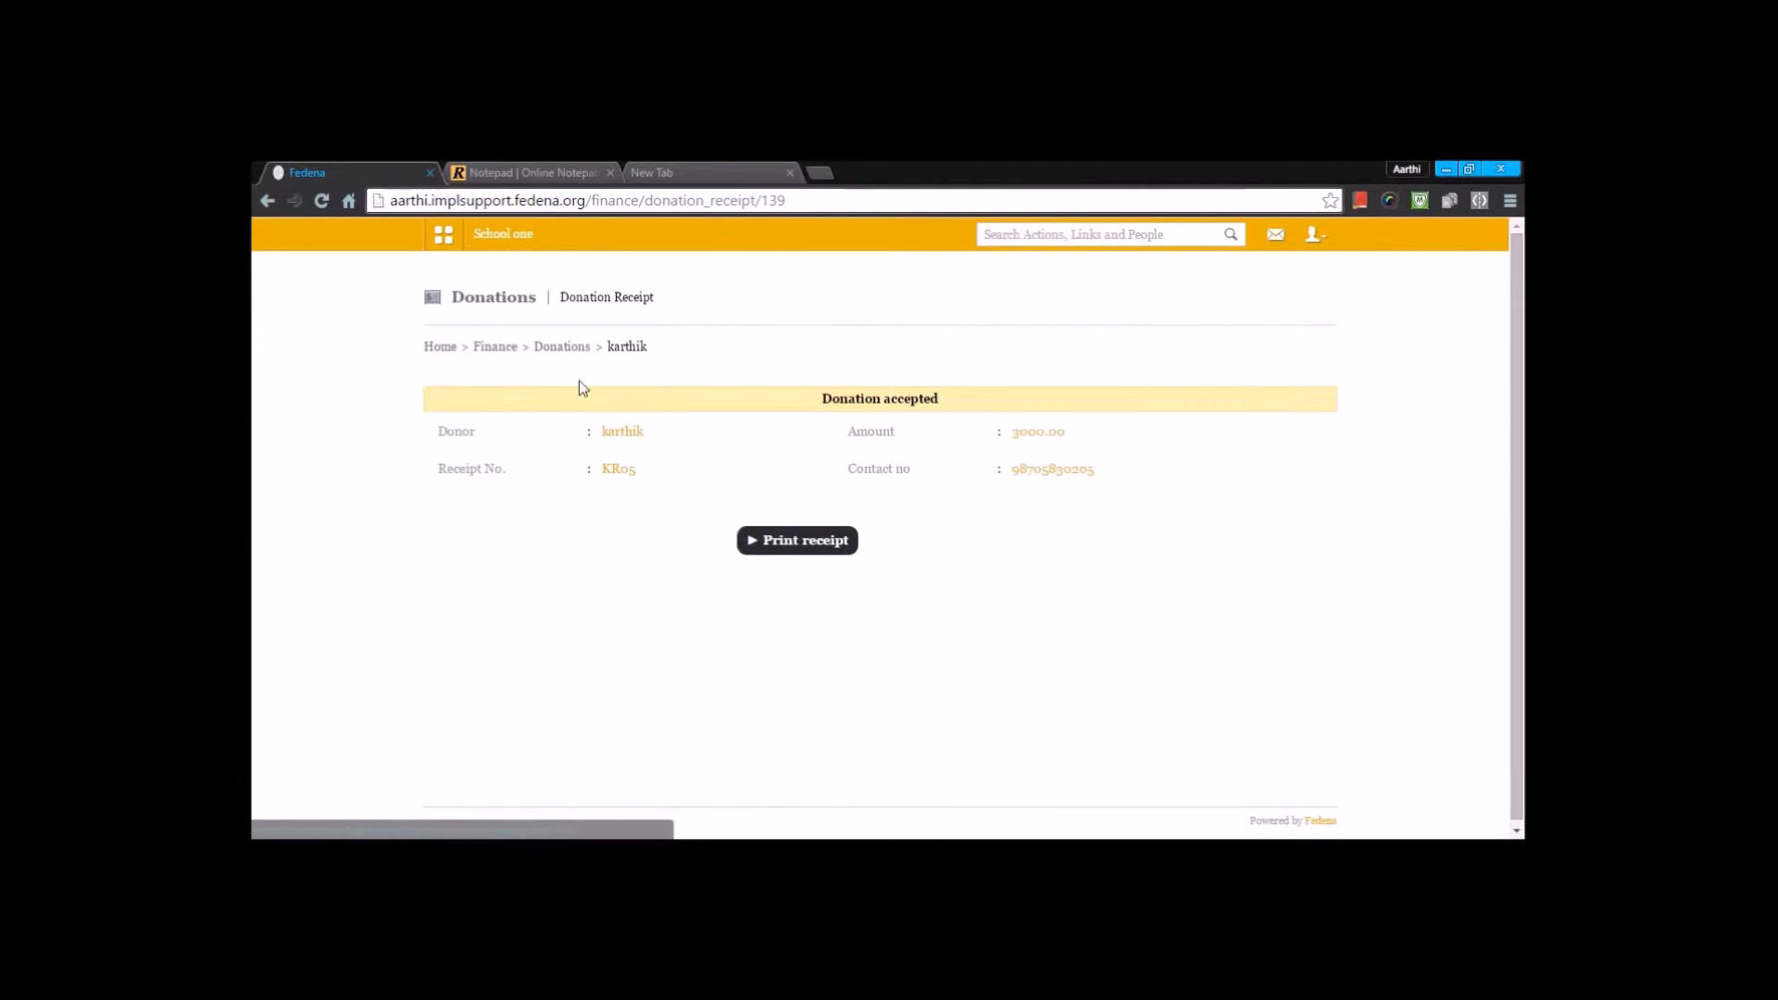
- Review the input methods for additional donation fields and the Contact no field's settings, then return to the donations list without changes
left_click(562, 348)
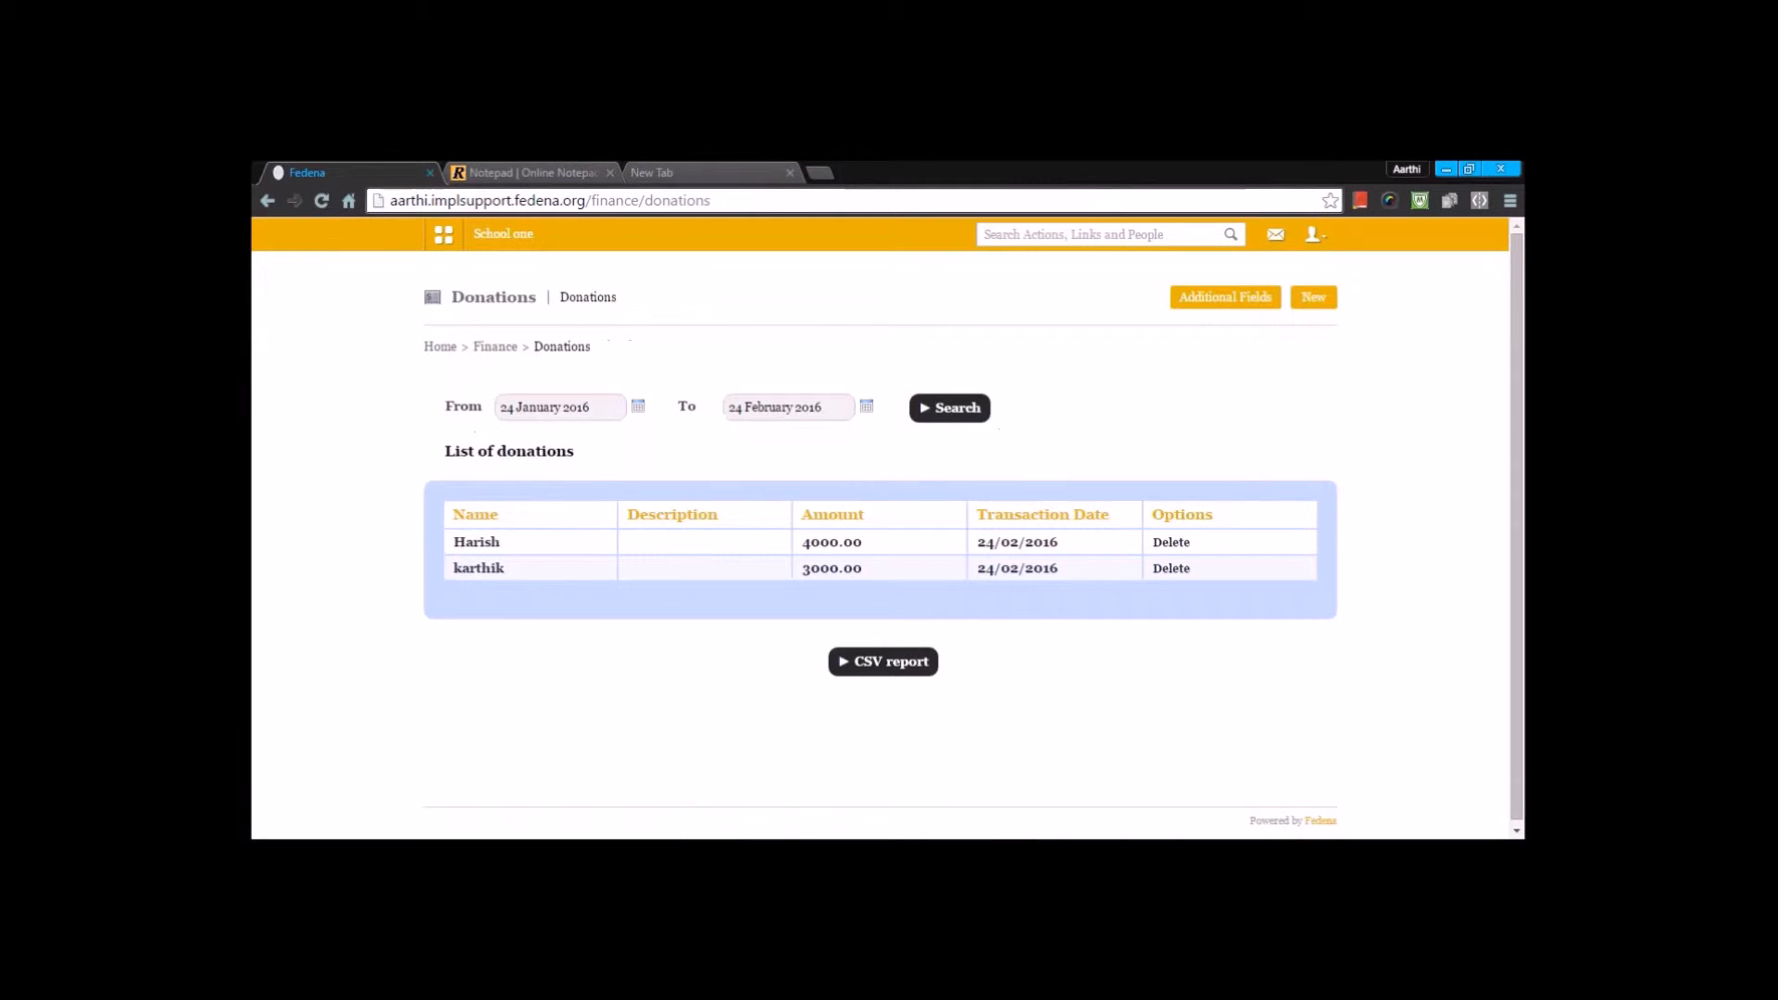
left_click(1203, 305)
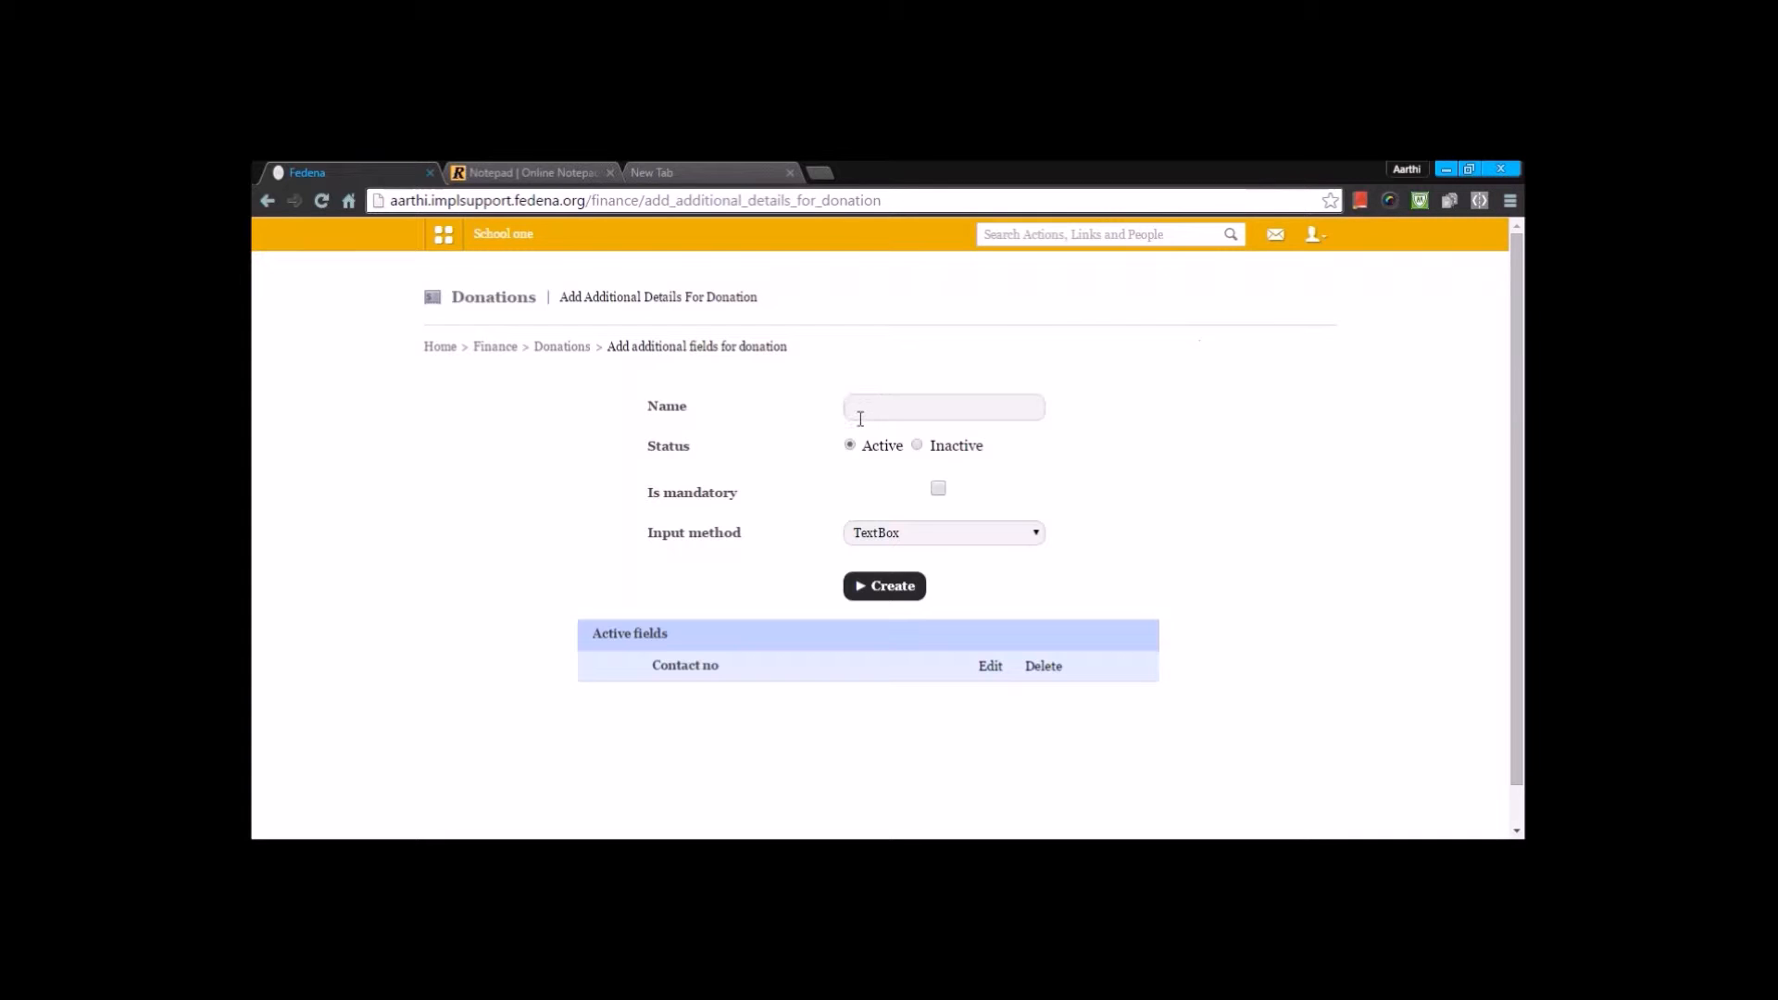
left_click(912, 541)
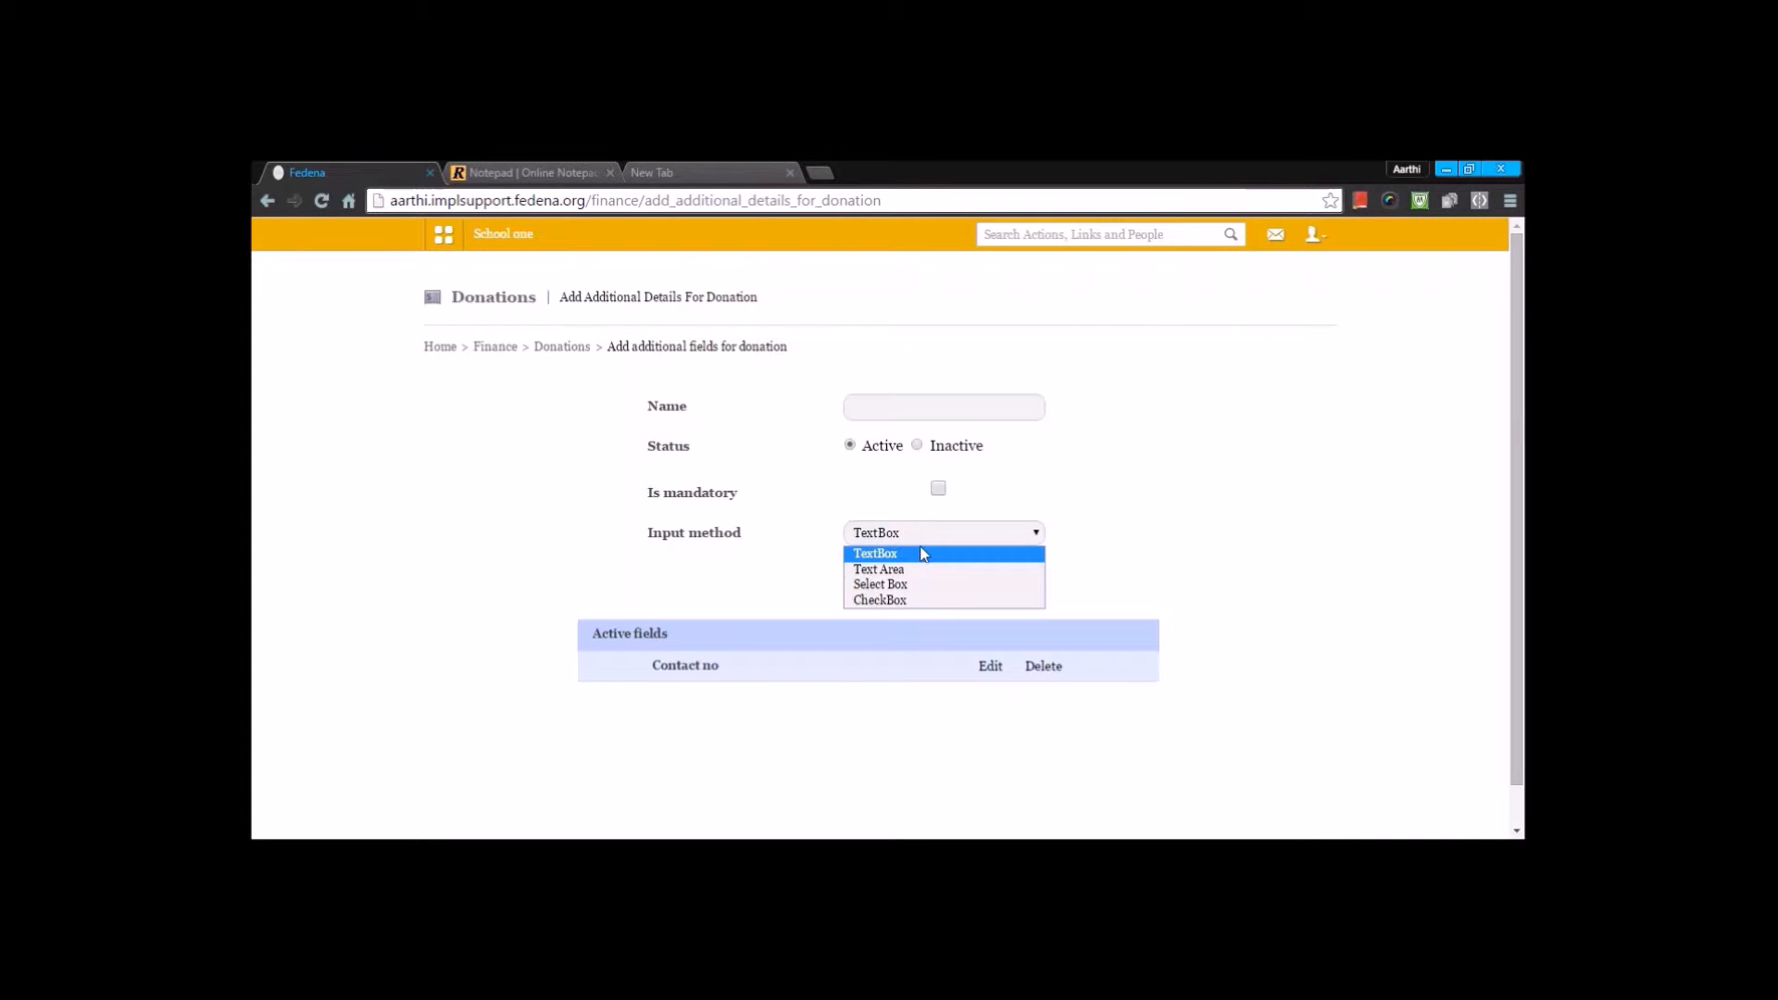
left_click(990, 667)
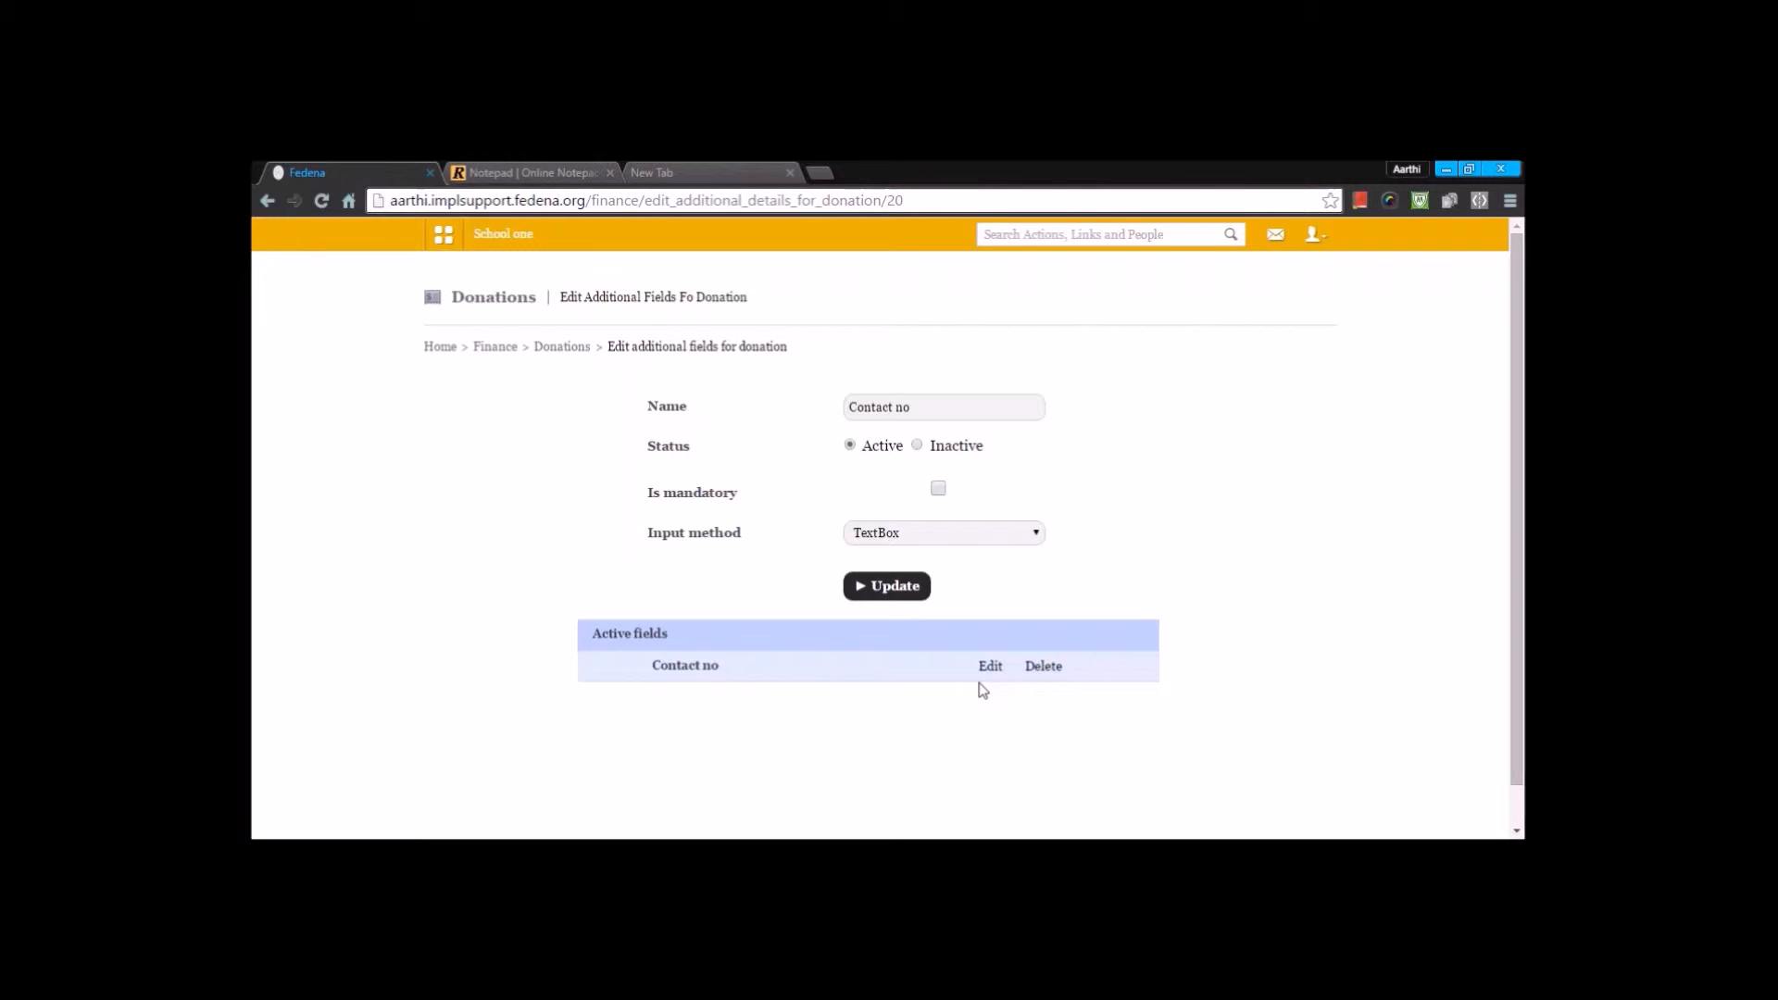
left_click(541, 349)
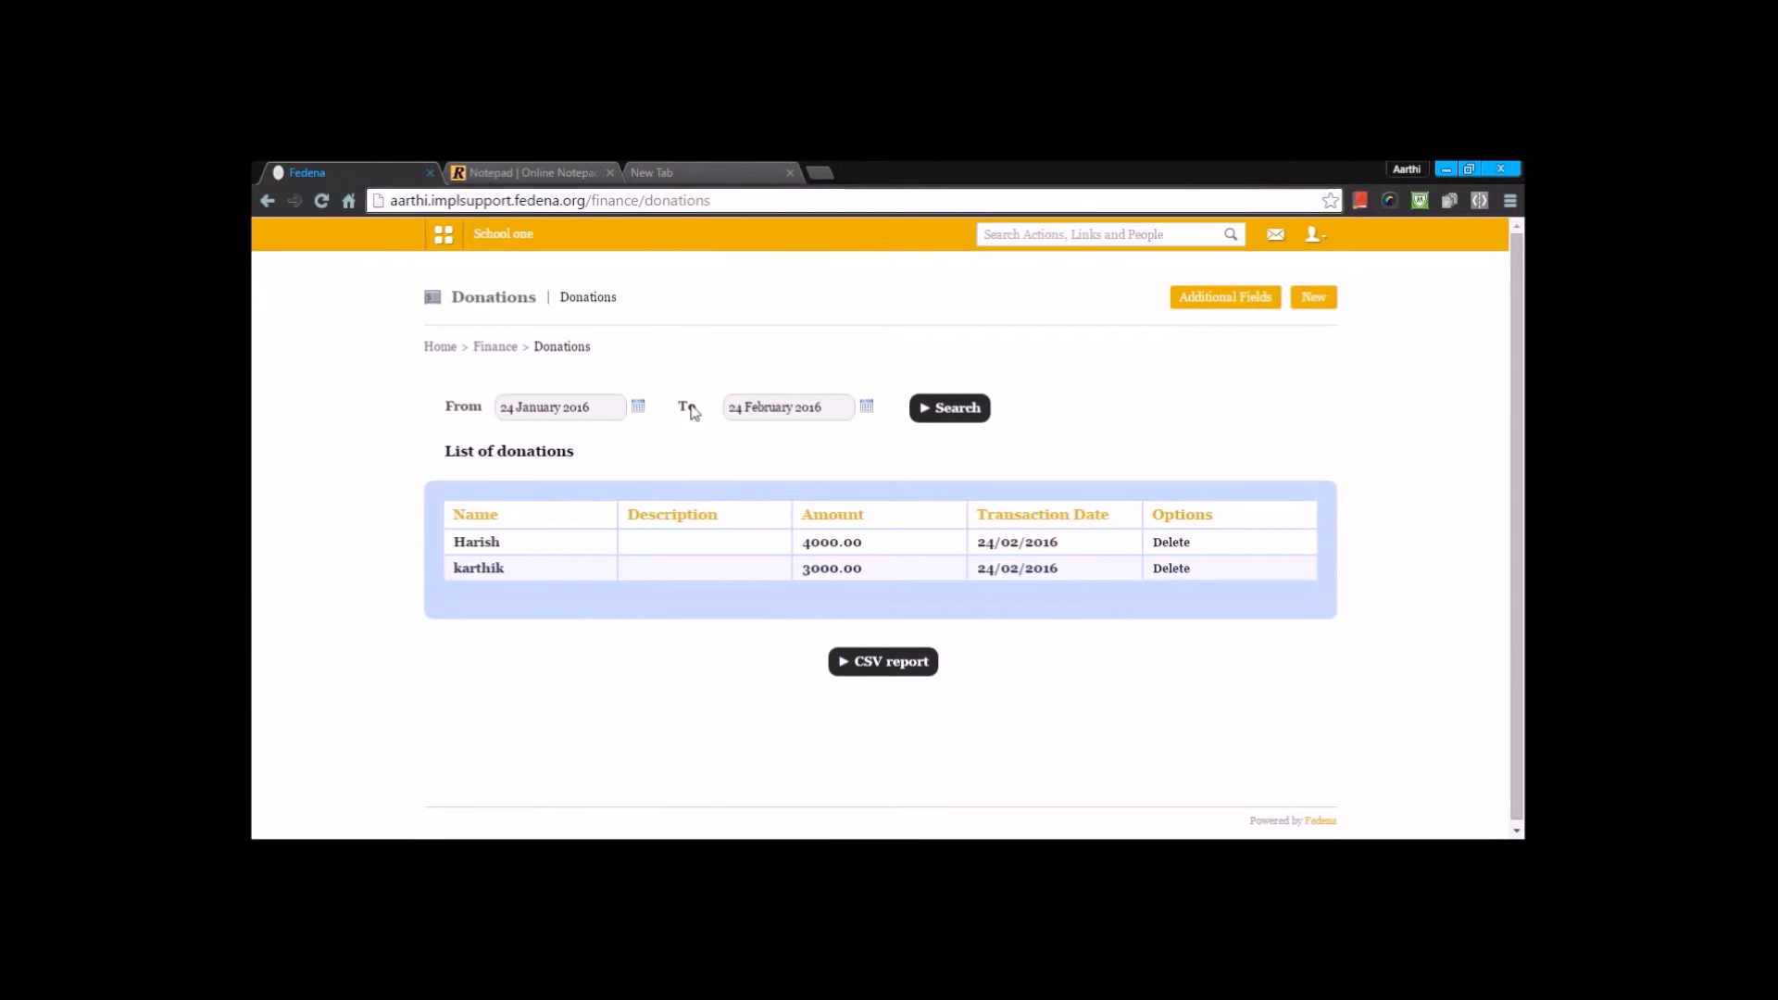
- Search the donations list using a different From date
left_click(637, 407)
left_click(560, 429)
left_click(555, 458)
left_click(559, 526)
left_click(979, 416)
- Open the February 2016 payslips of the Current Payslip payroll group for approval and review each employee's payslip status
left_click(494, 348)
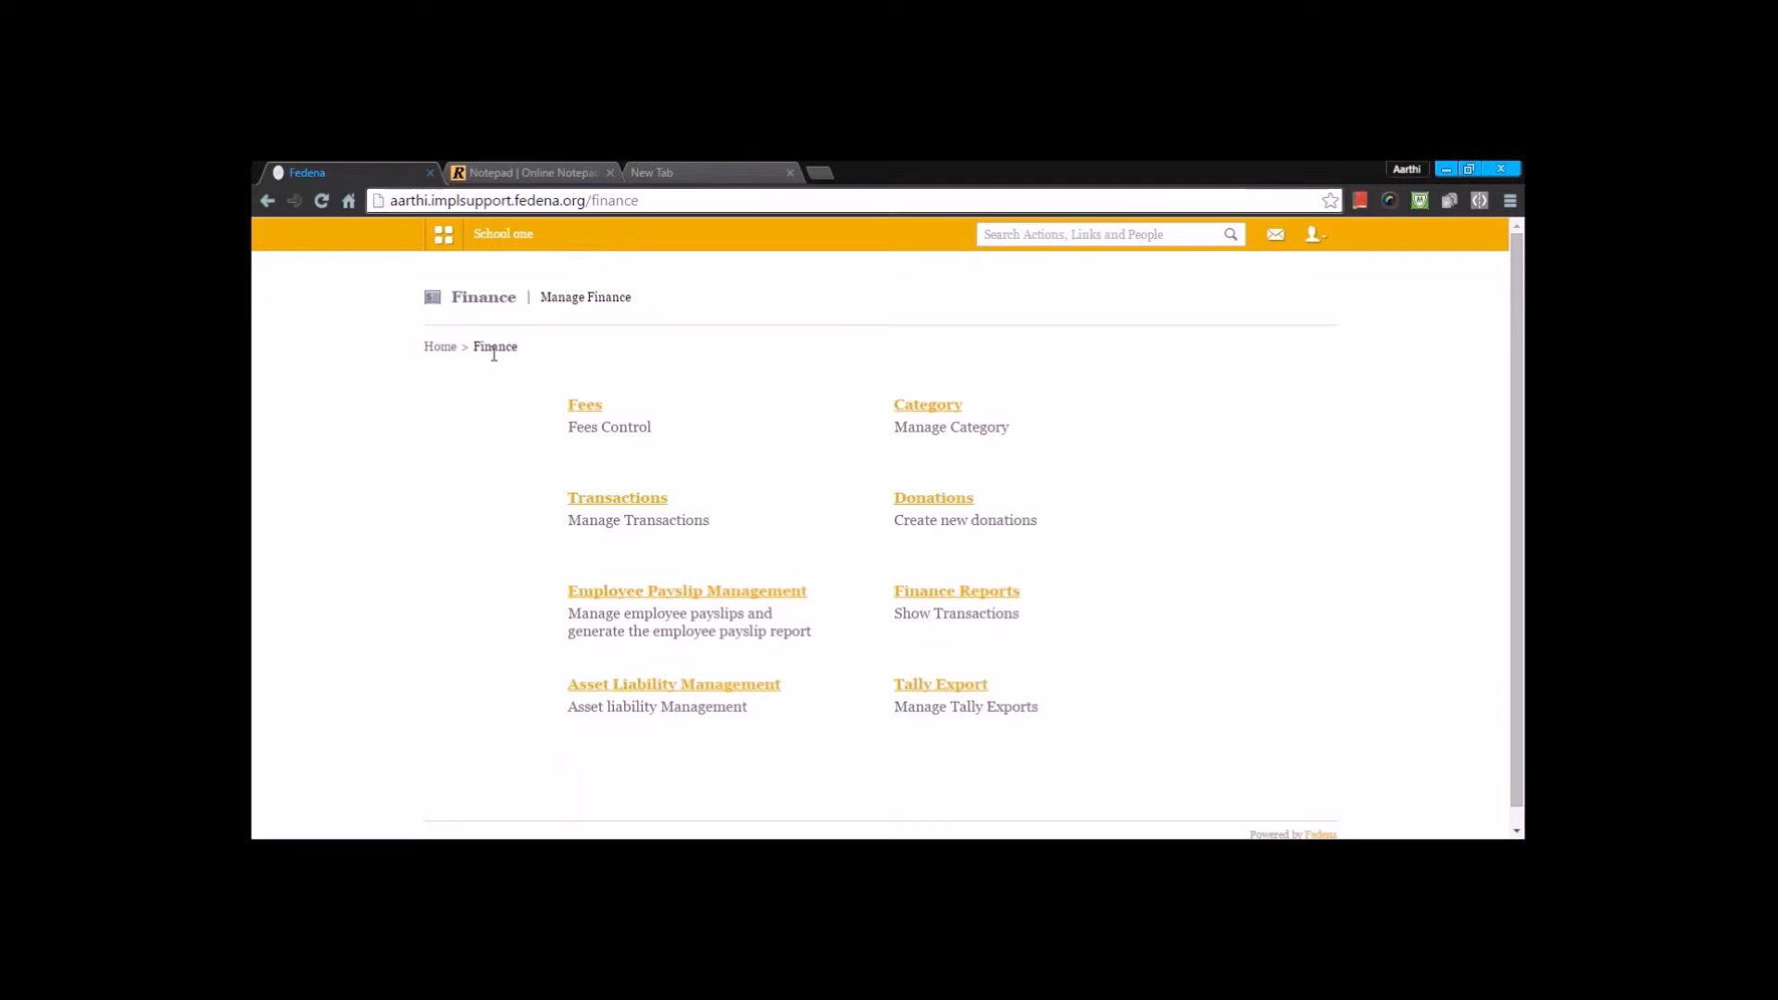
left_click(648, 591)
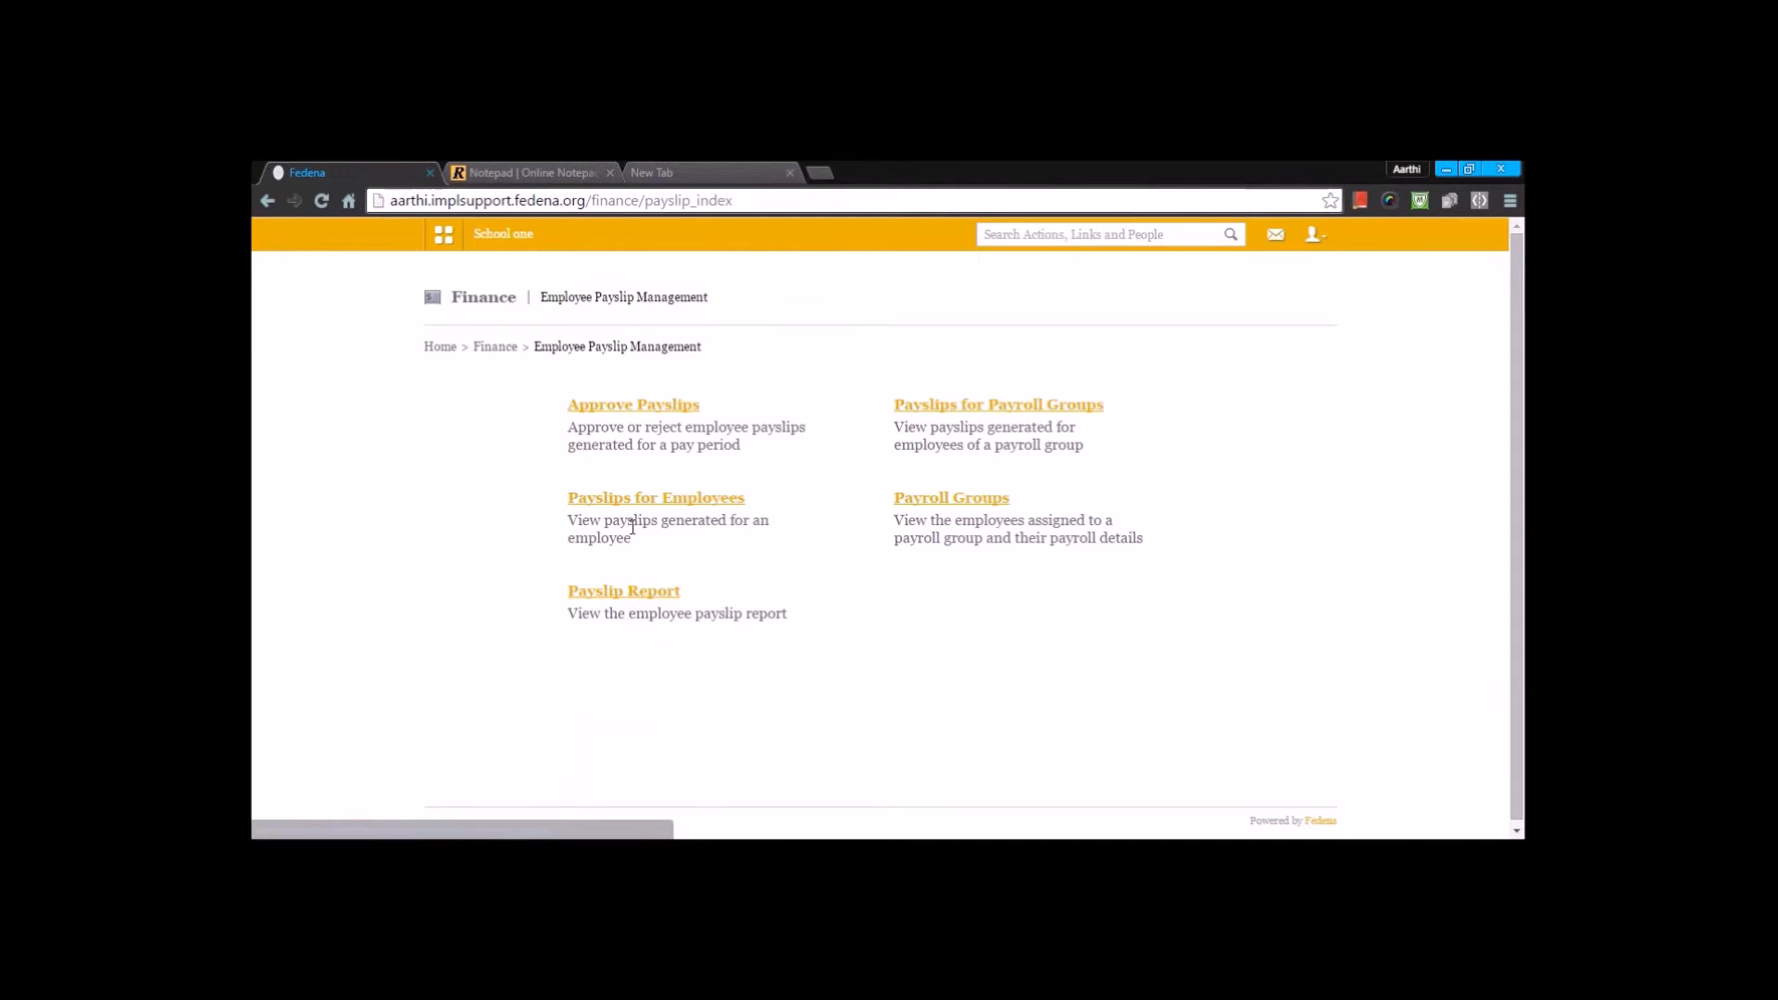
left_click(663, 413)
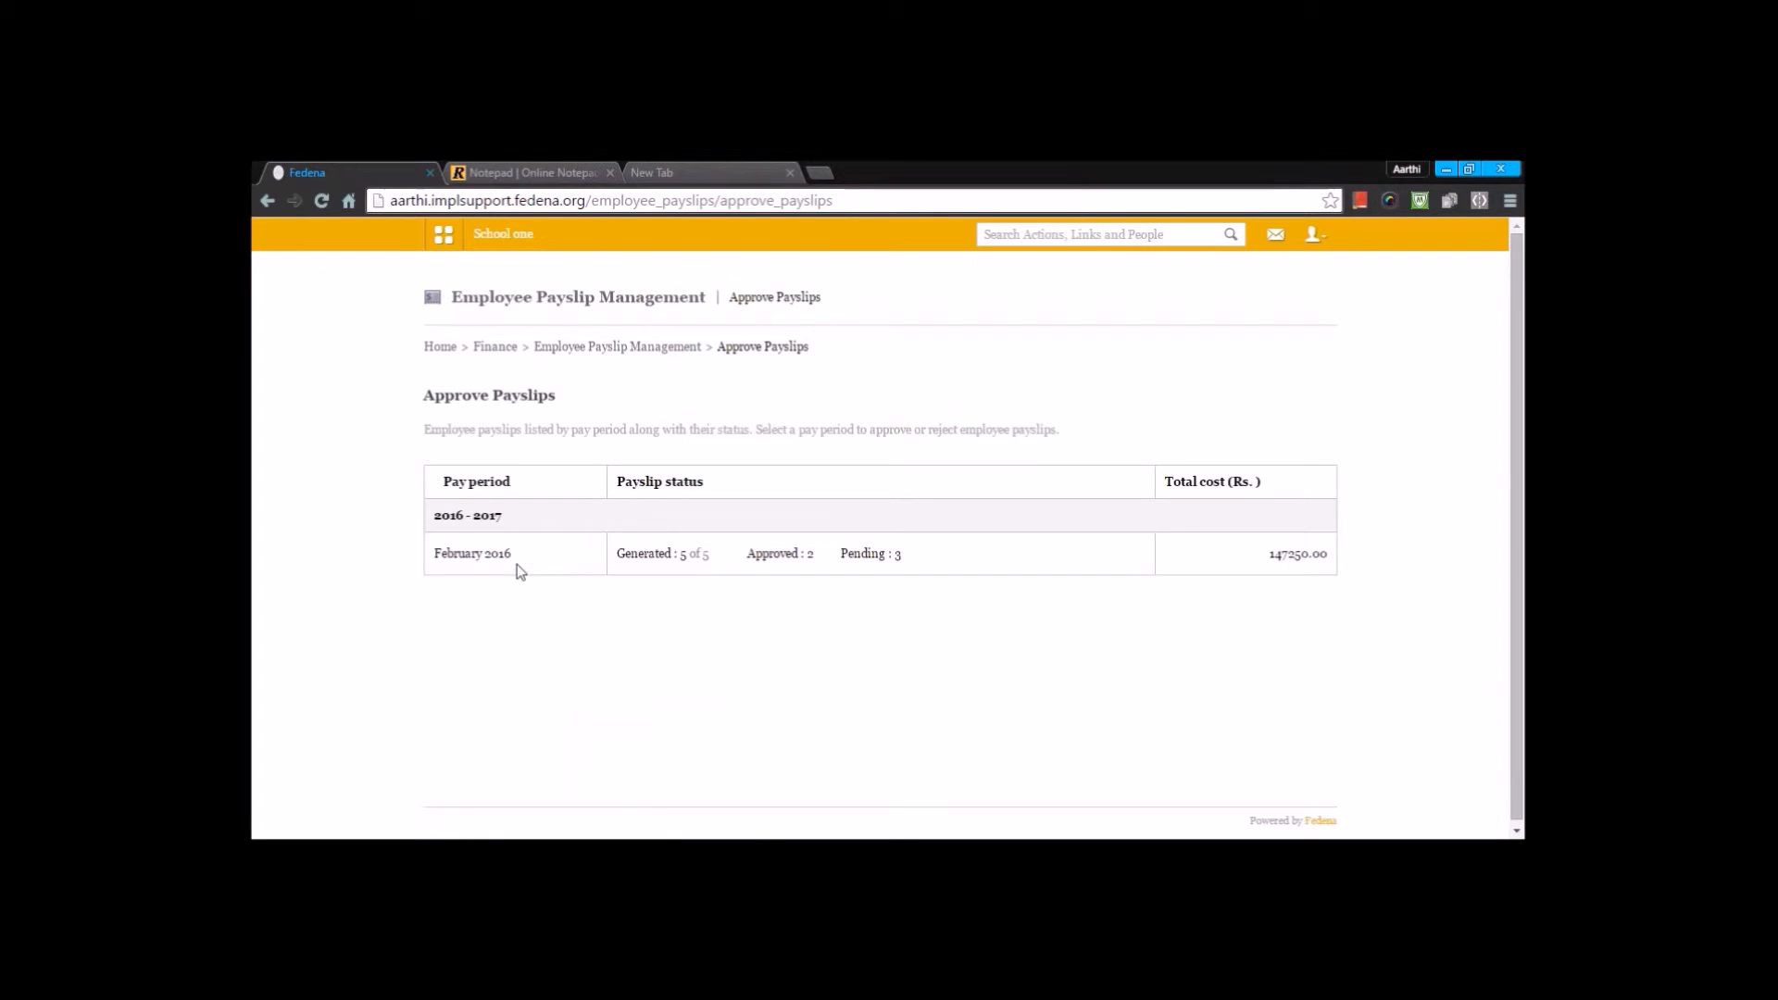
left_click(446, 561)
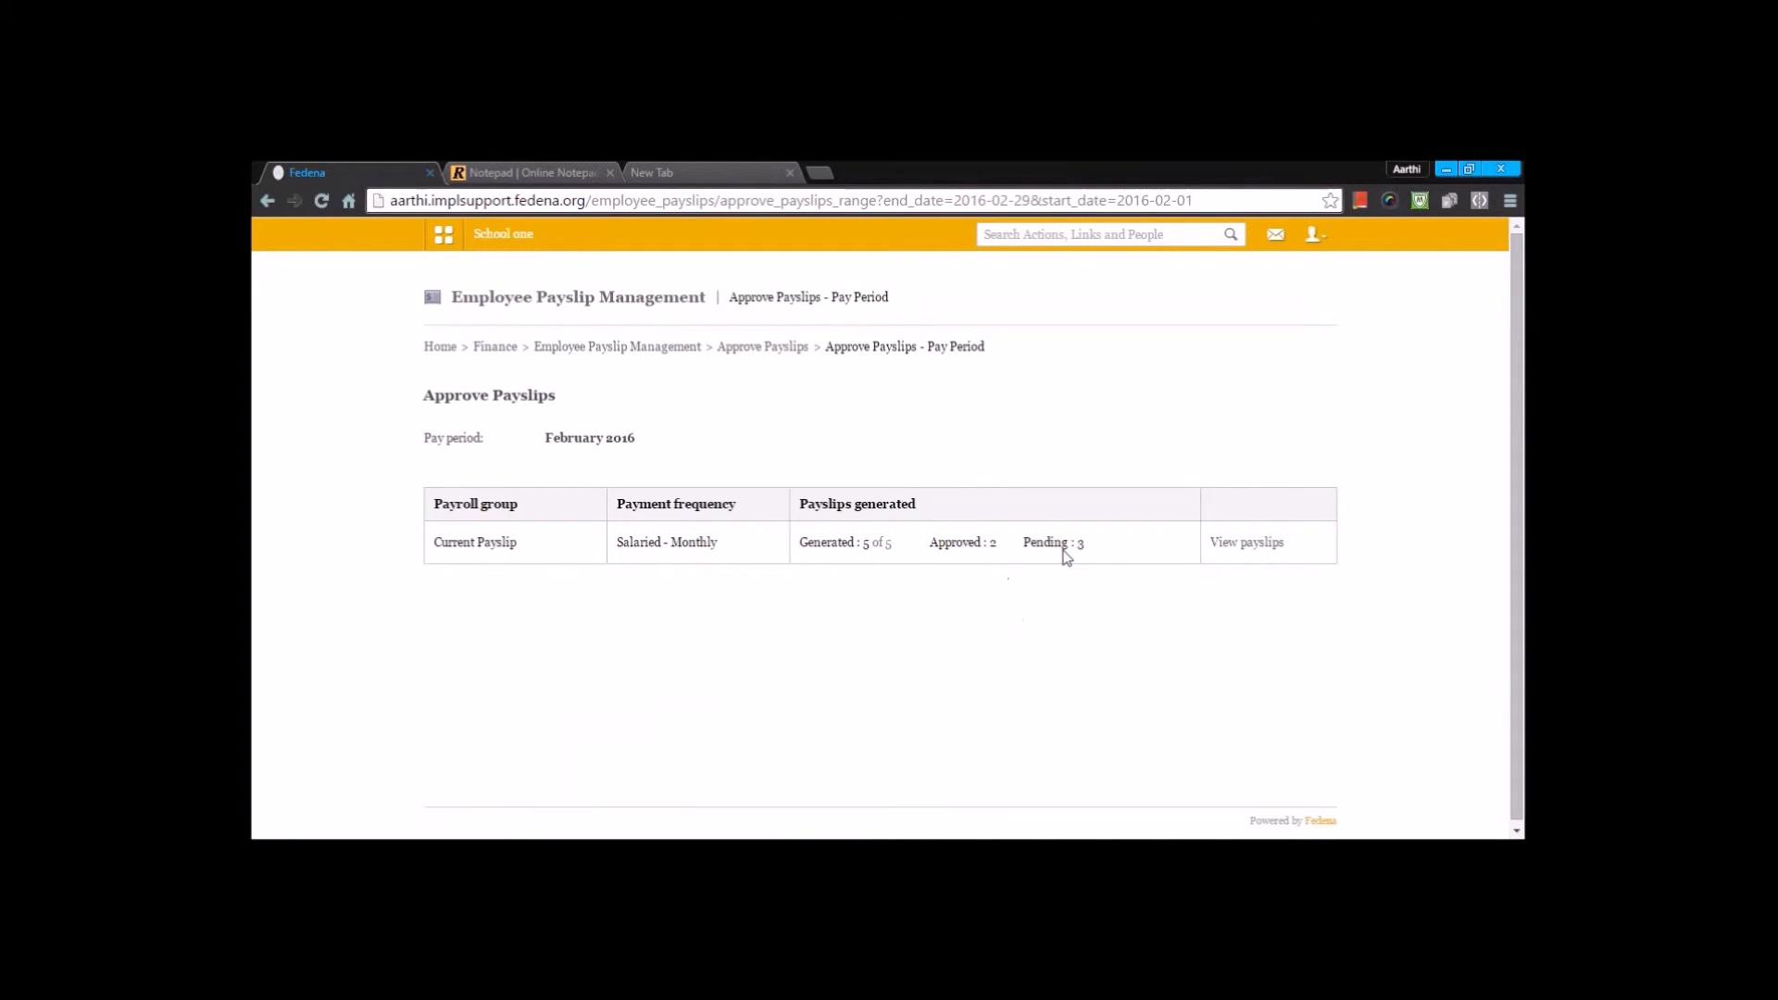
left_click(1245, 544)
scroll(787, 544, "down", 2)
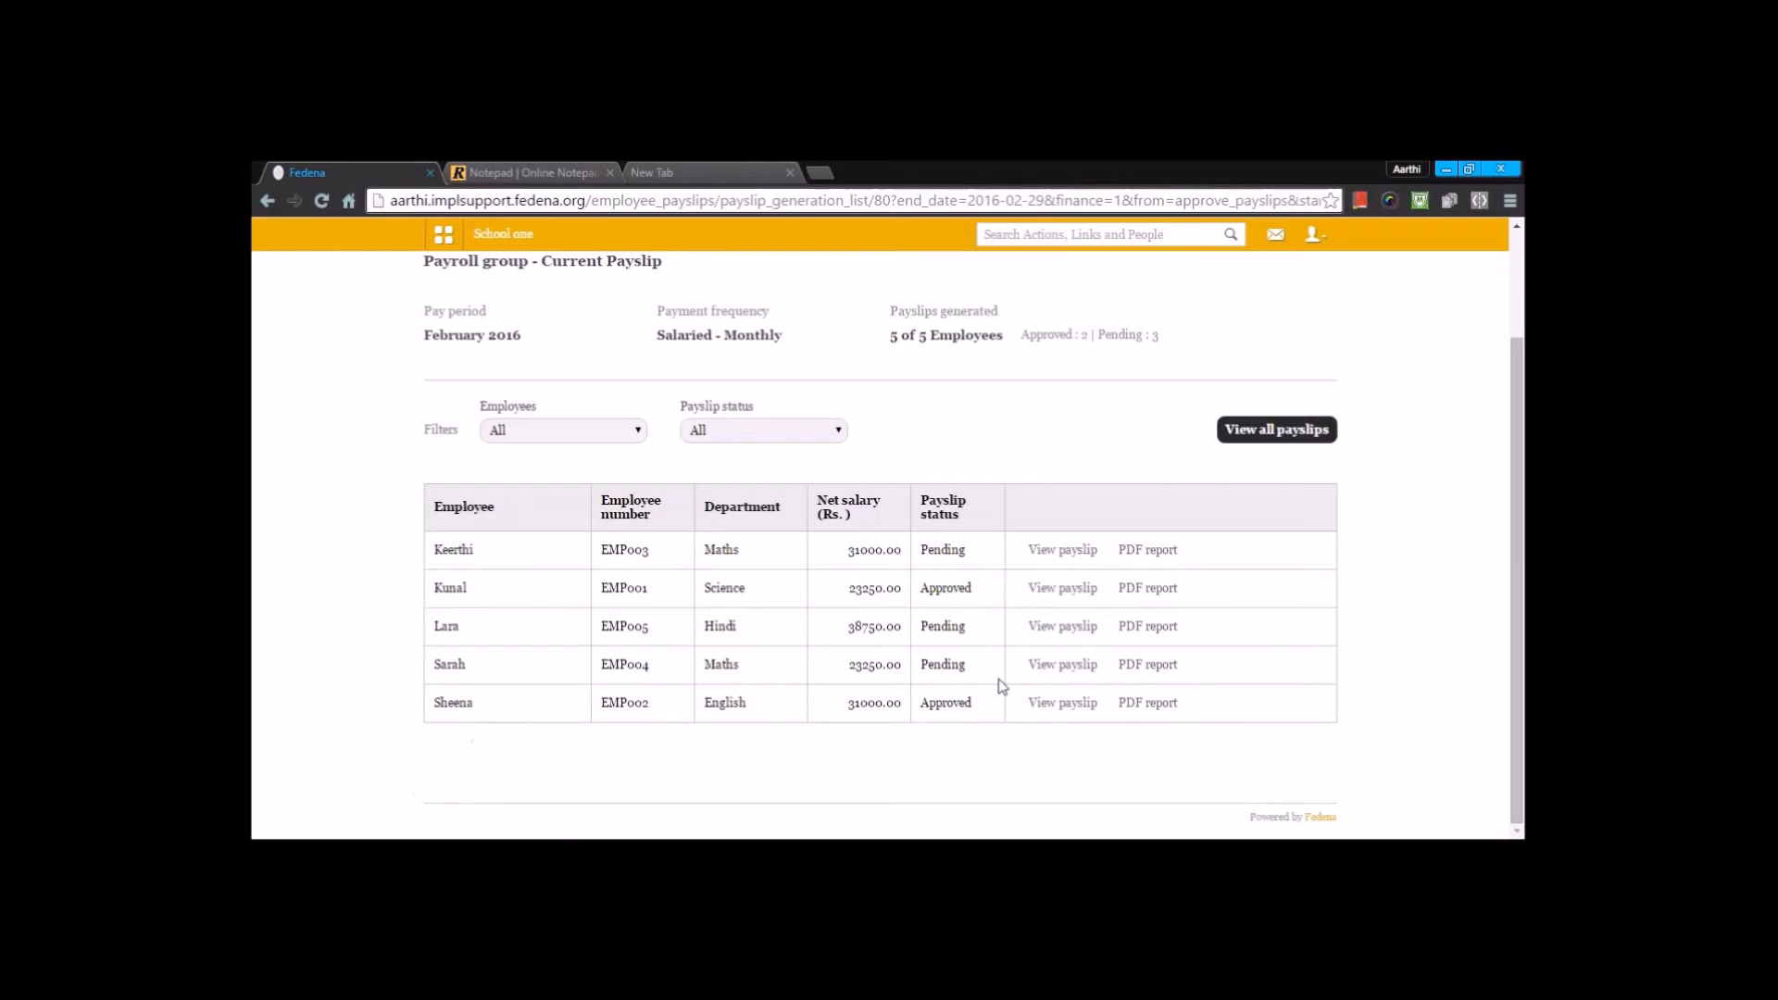
- Review the earnings and deductions in the first employee's pending payslip, then return to Employee Payslip Management without approving or rejecting it
left_click(1062, 550)
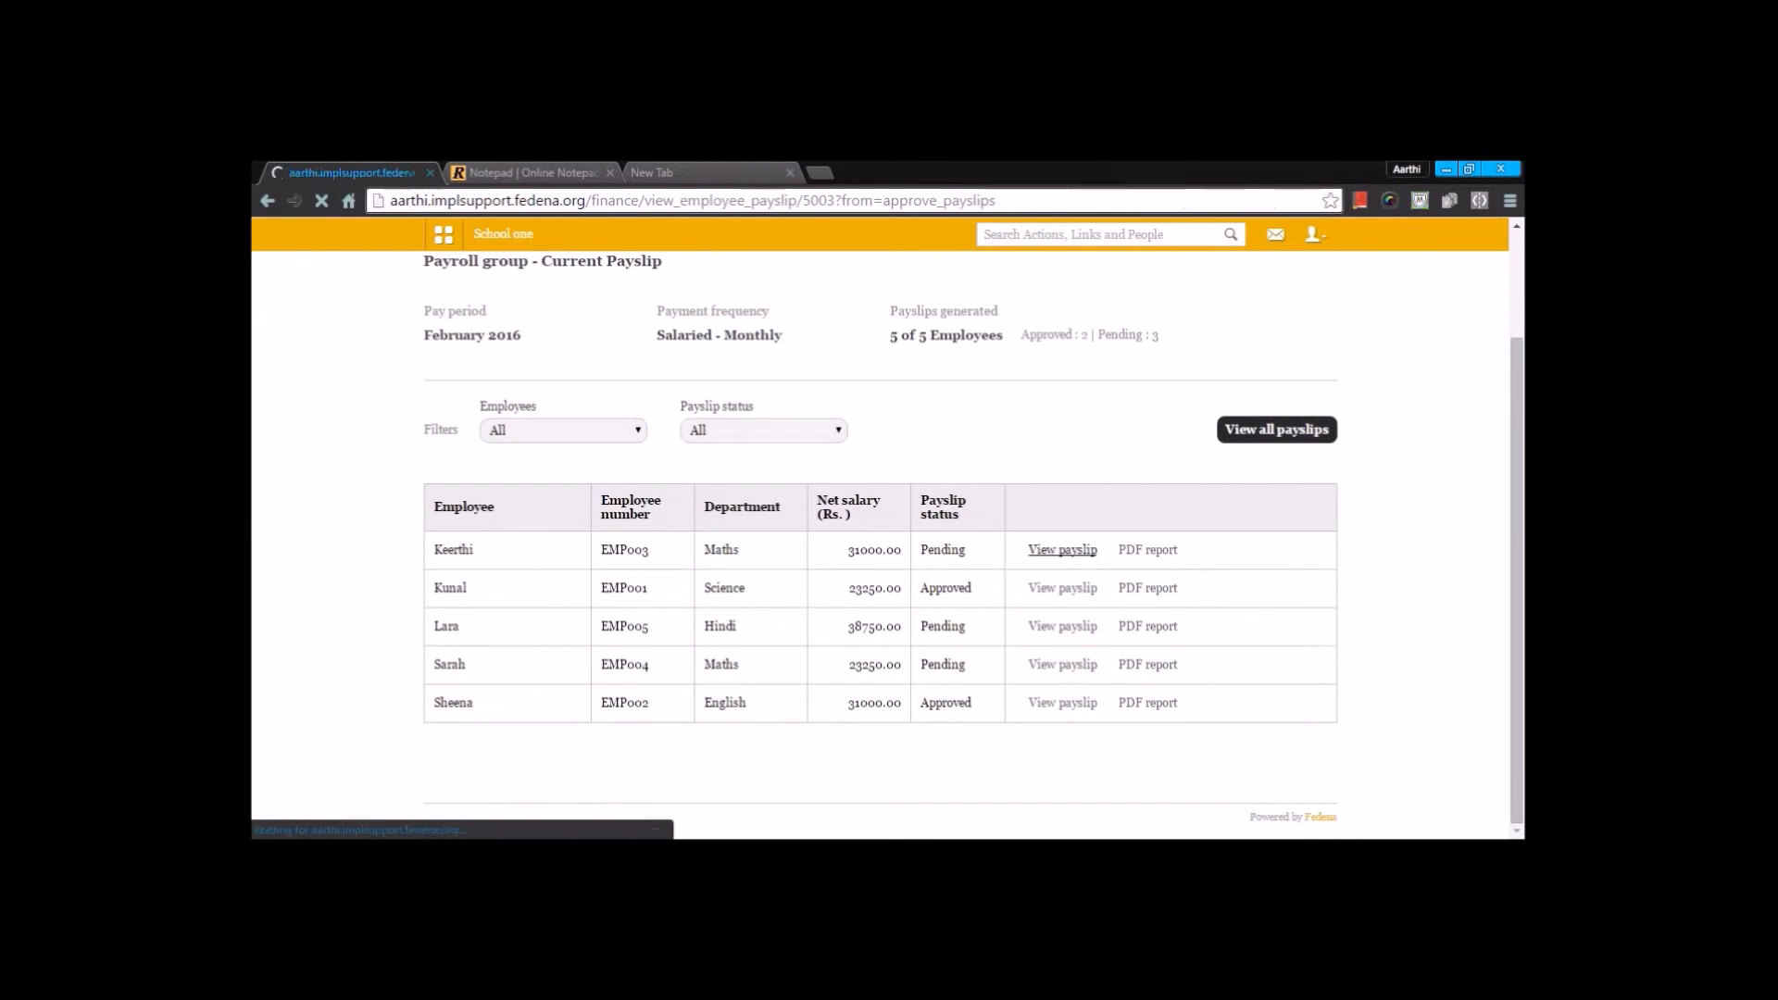
scroll(937, 597, "down", 5)
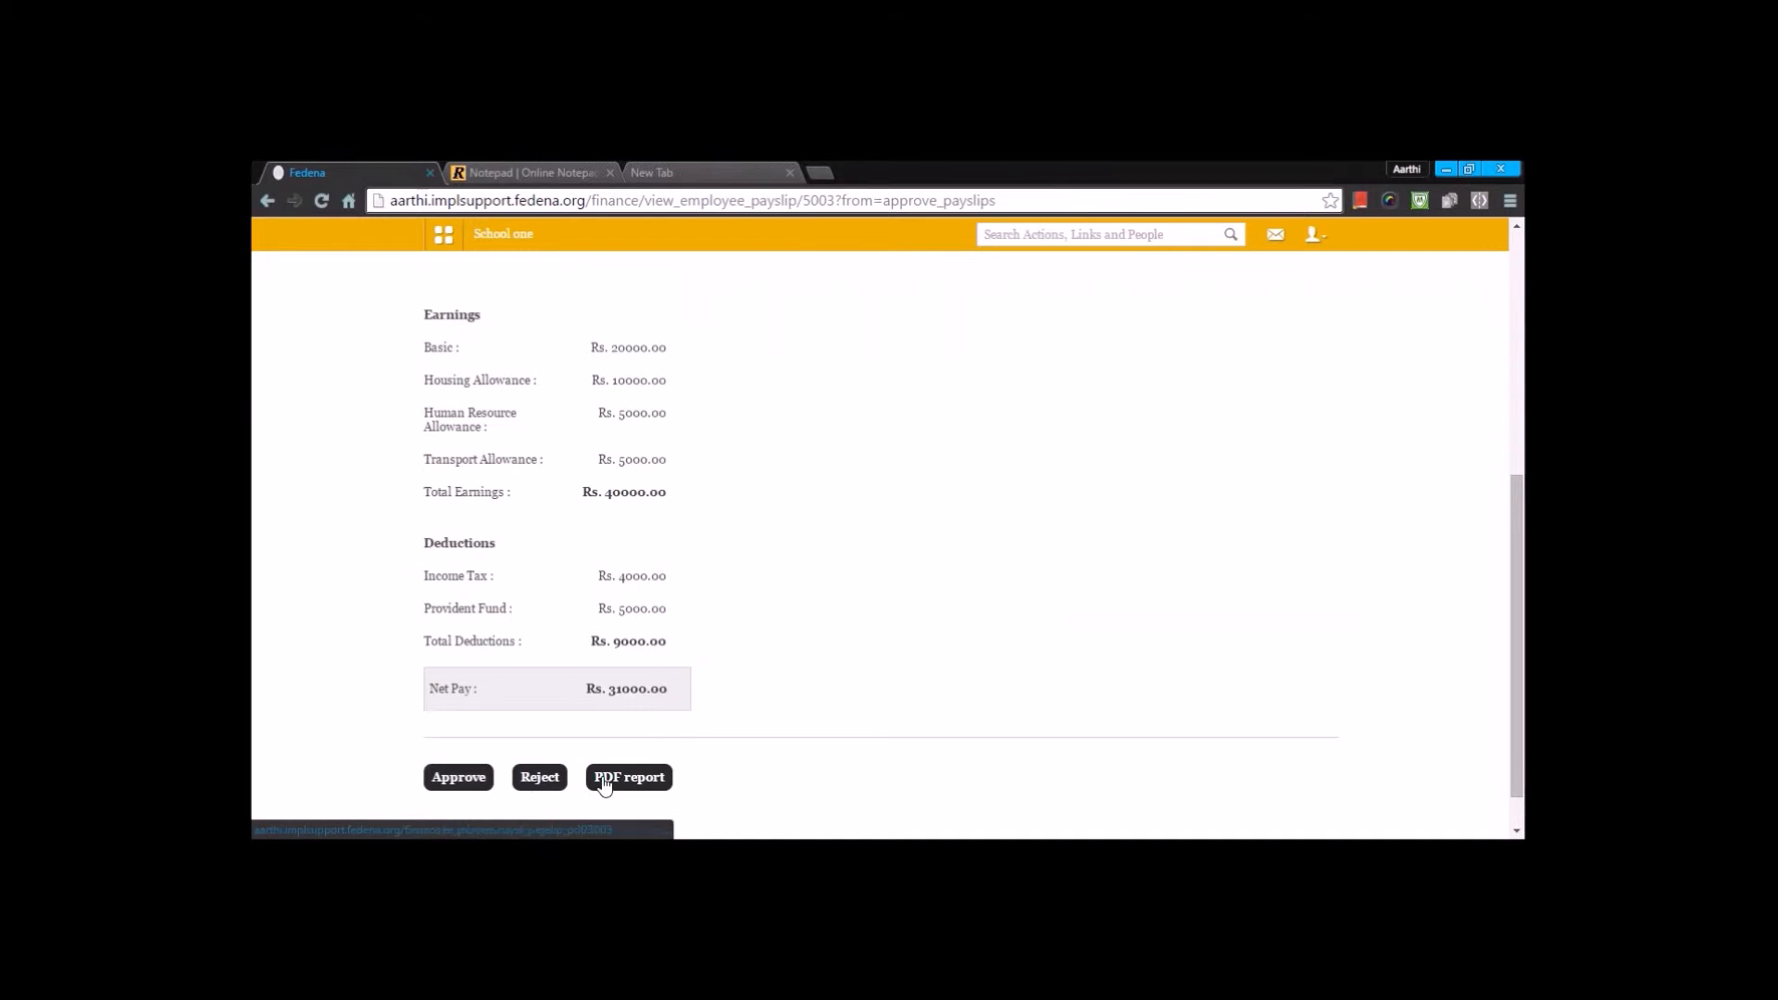
scroll(686, 498, "up", 5)
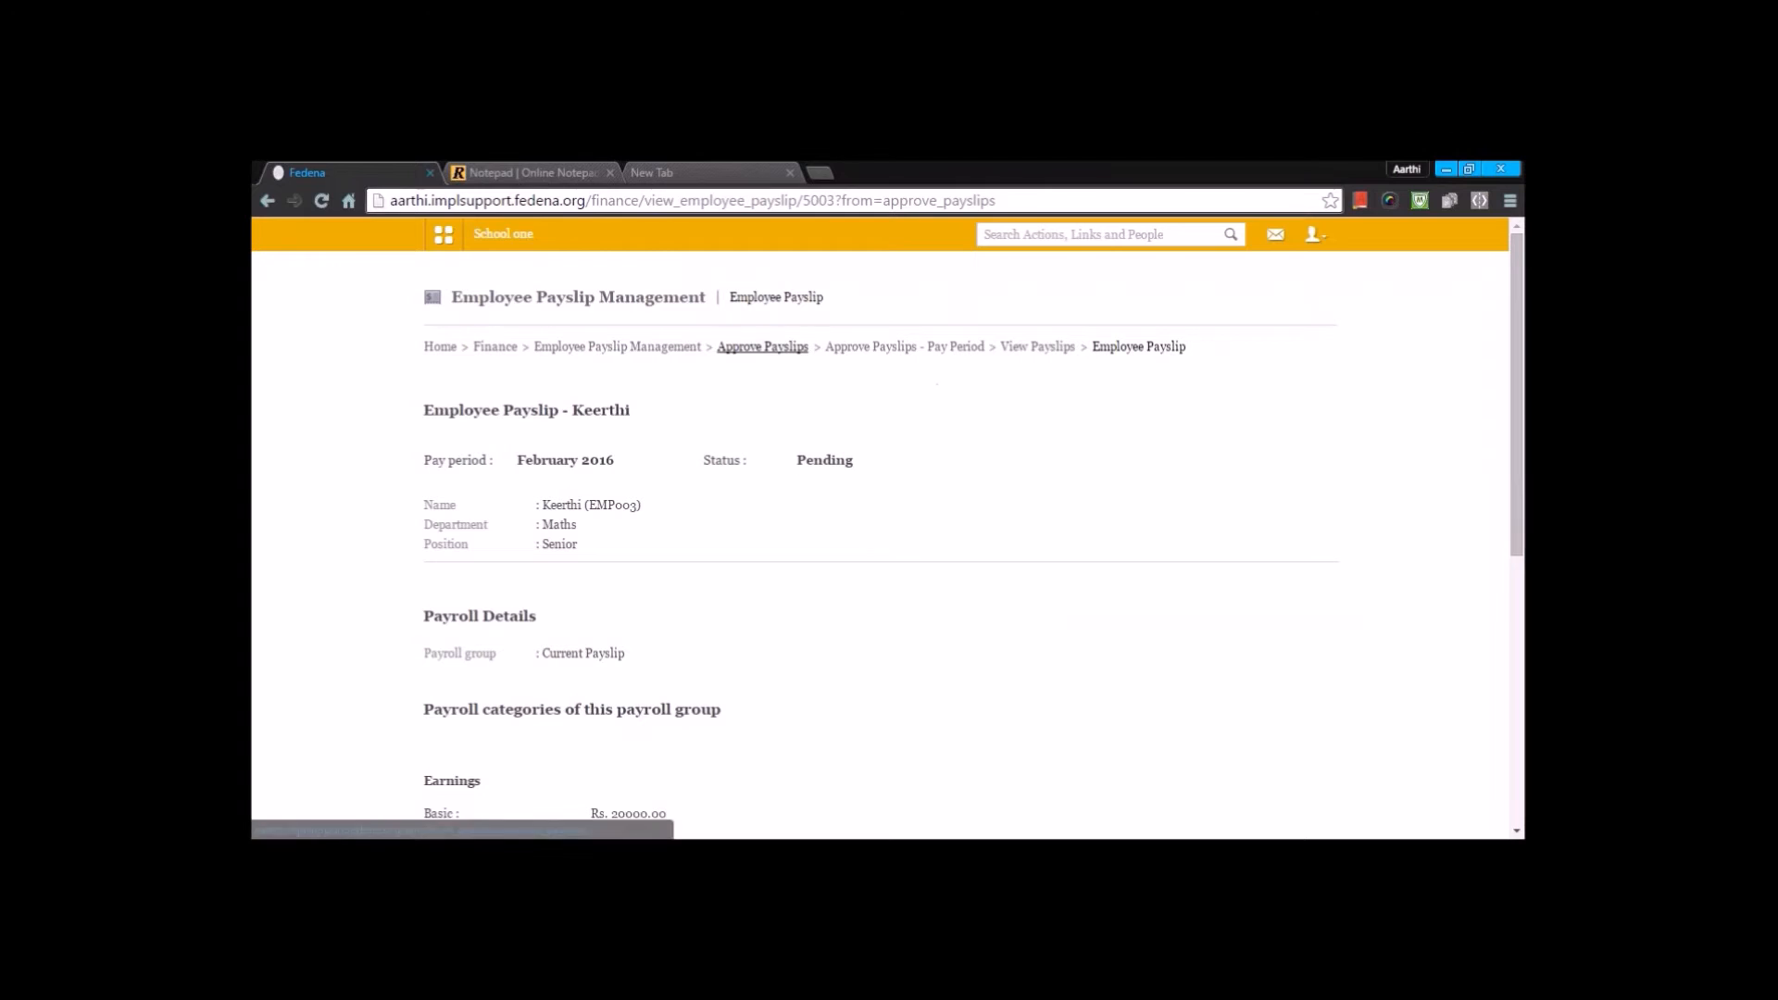
left_click(746, 348)
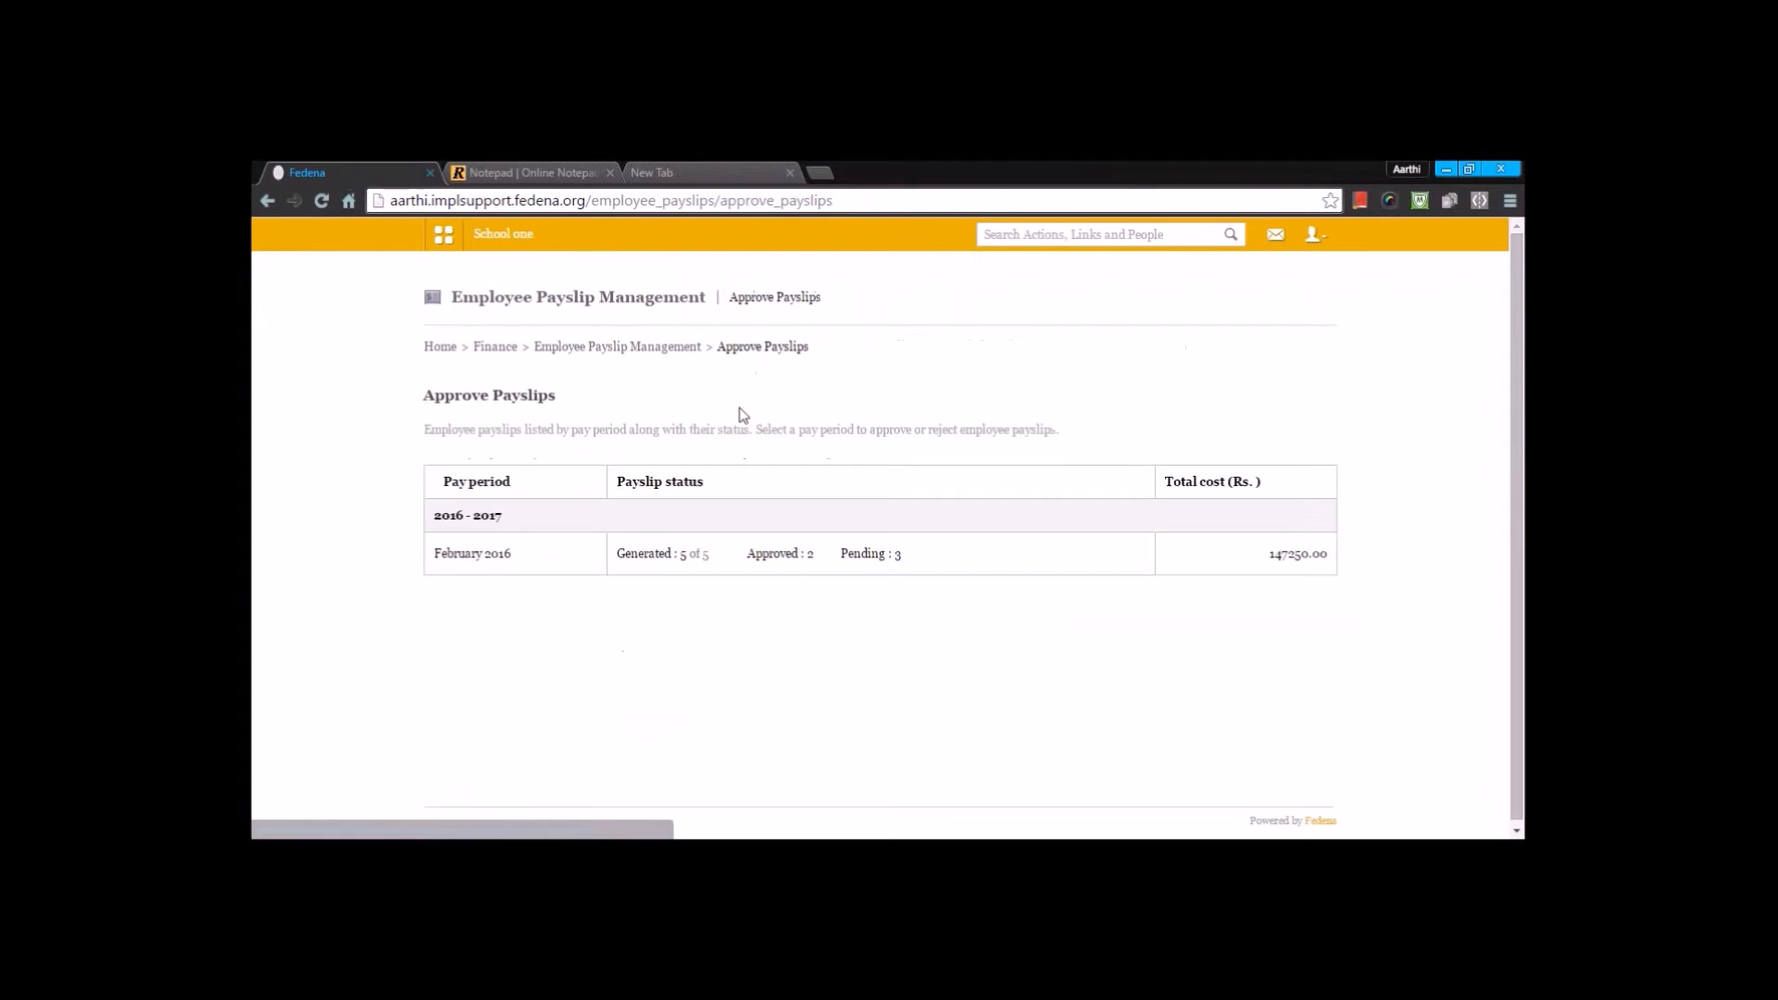
left_click(694, 349)
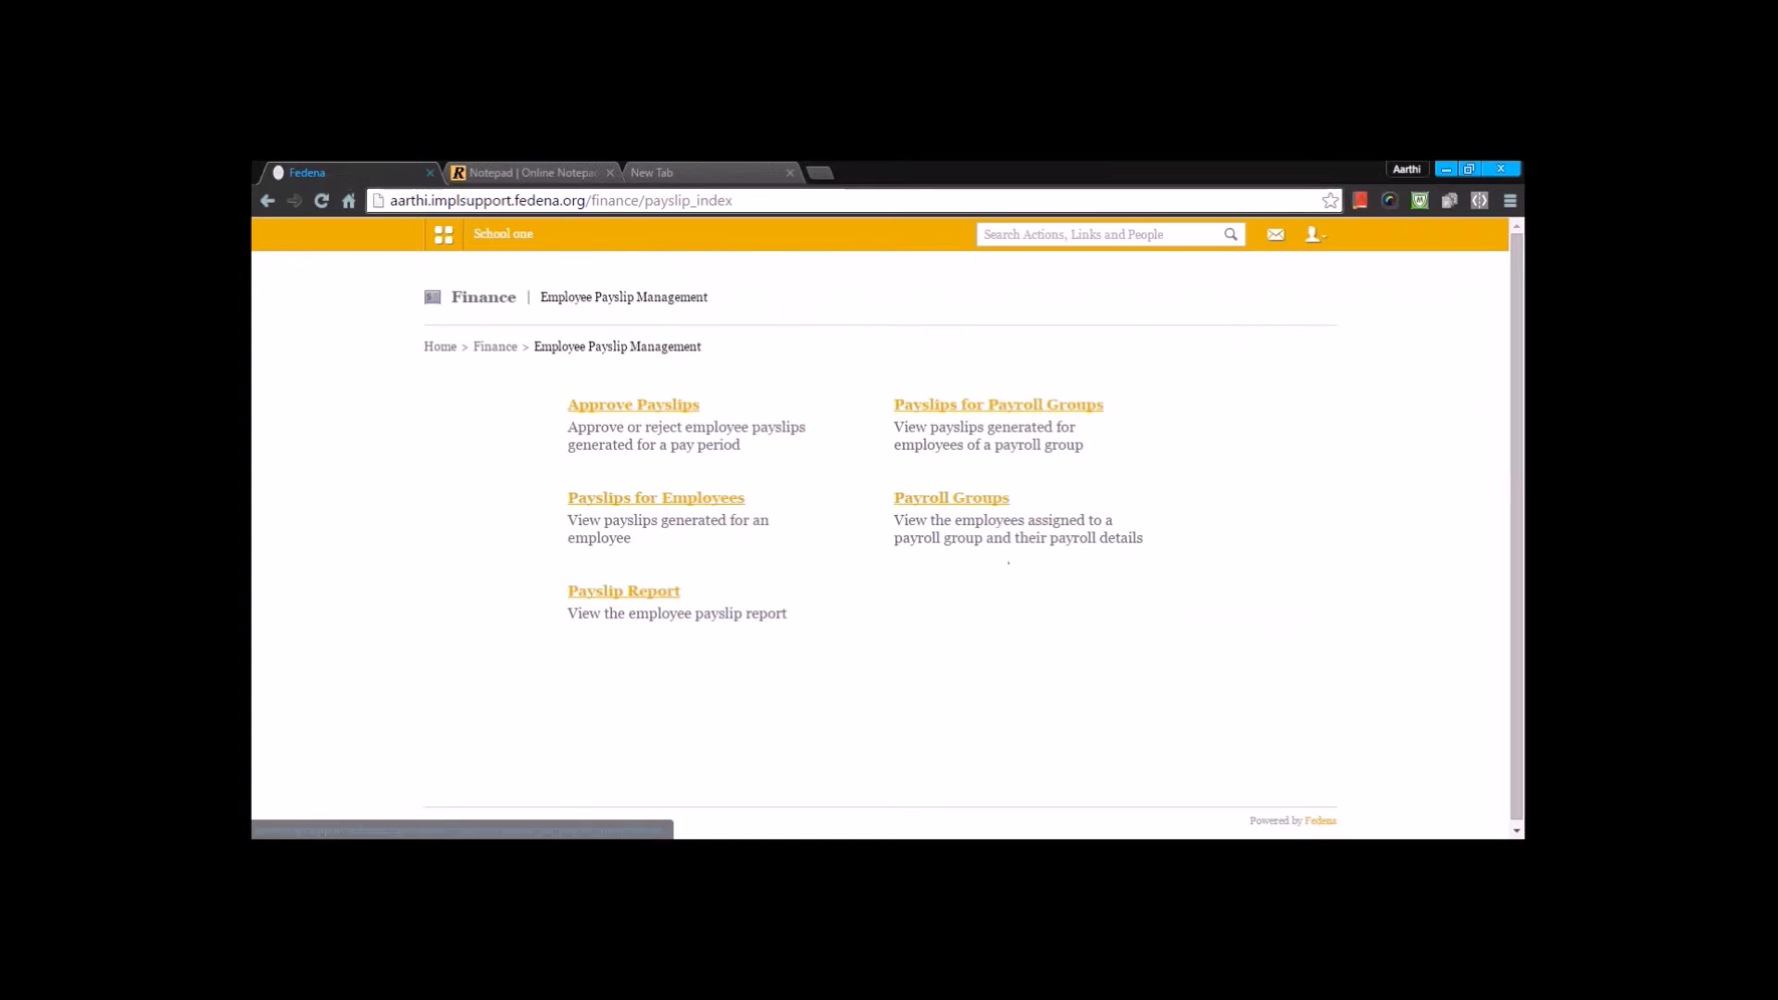
- View the February 2016 payslips of the Current Payslip group through Payslips for Payroll Groups
left_click(998, 404)
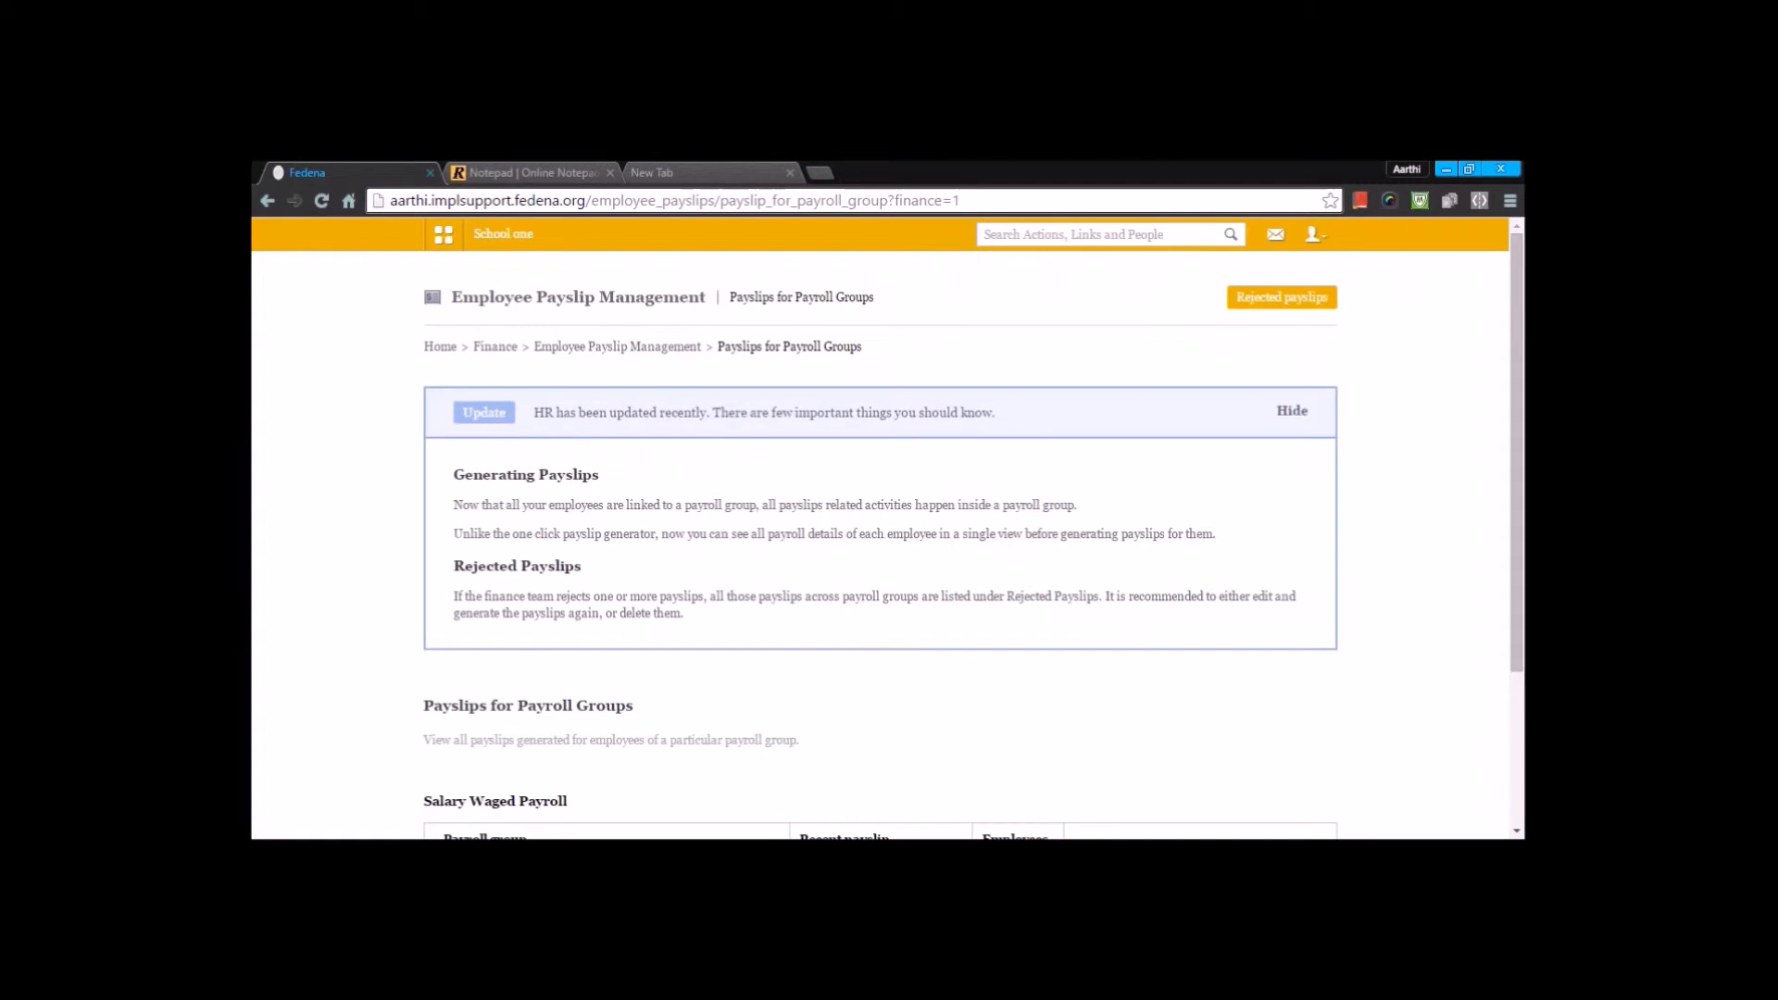
scroll(1037, 416, "down", 3)
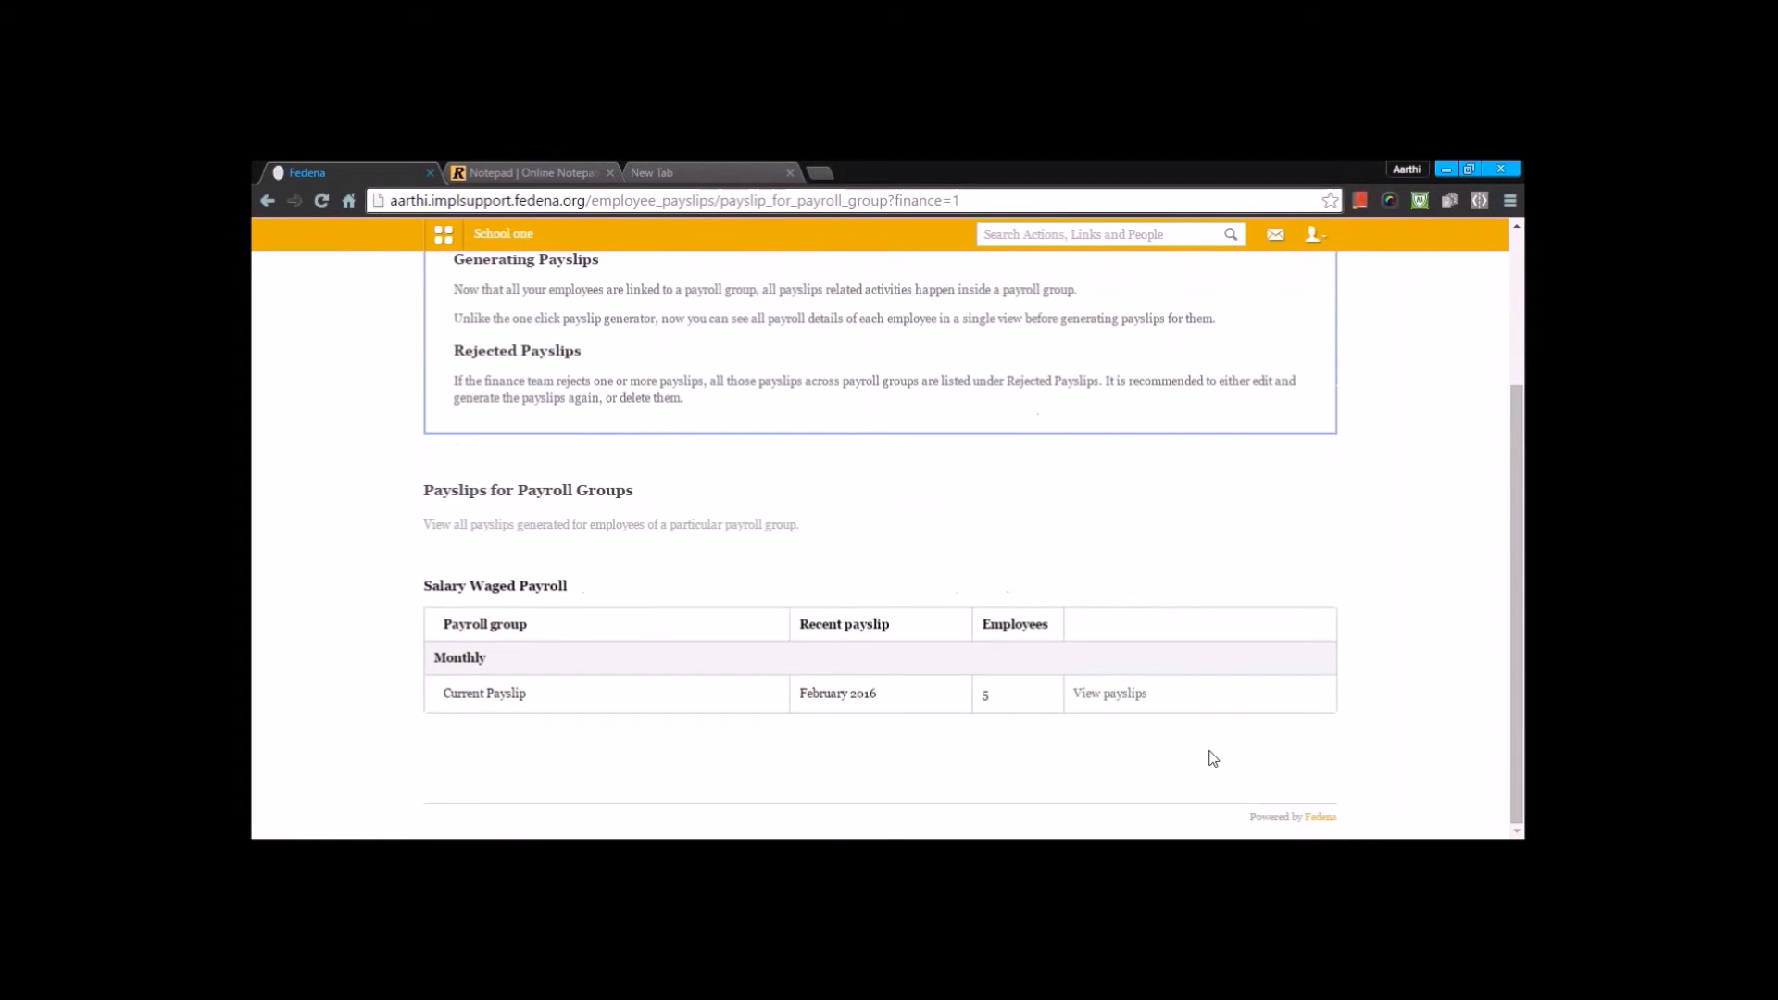
left_click(1109, 692)
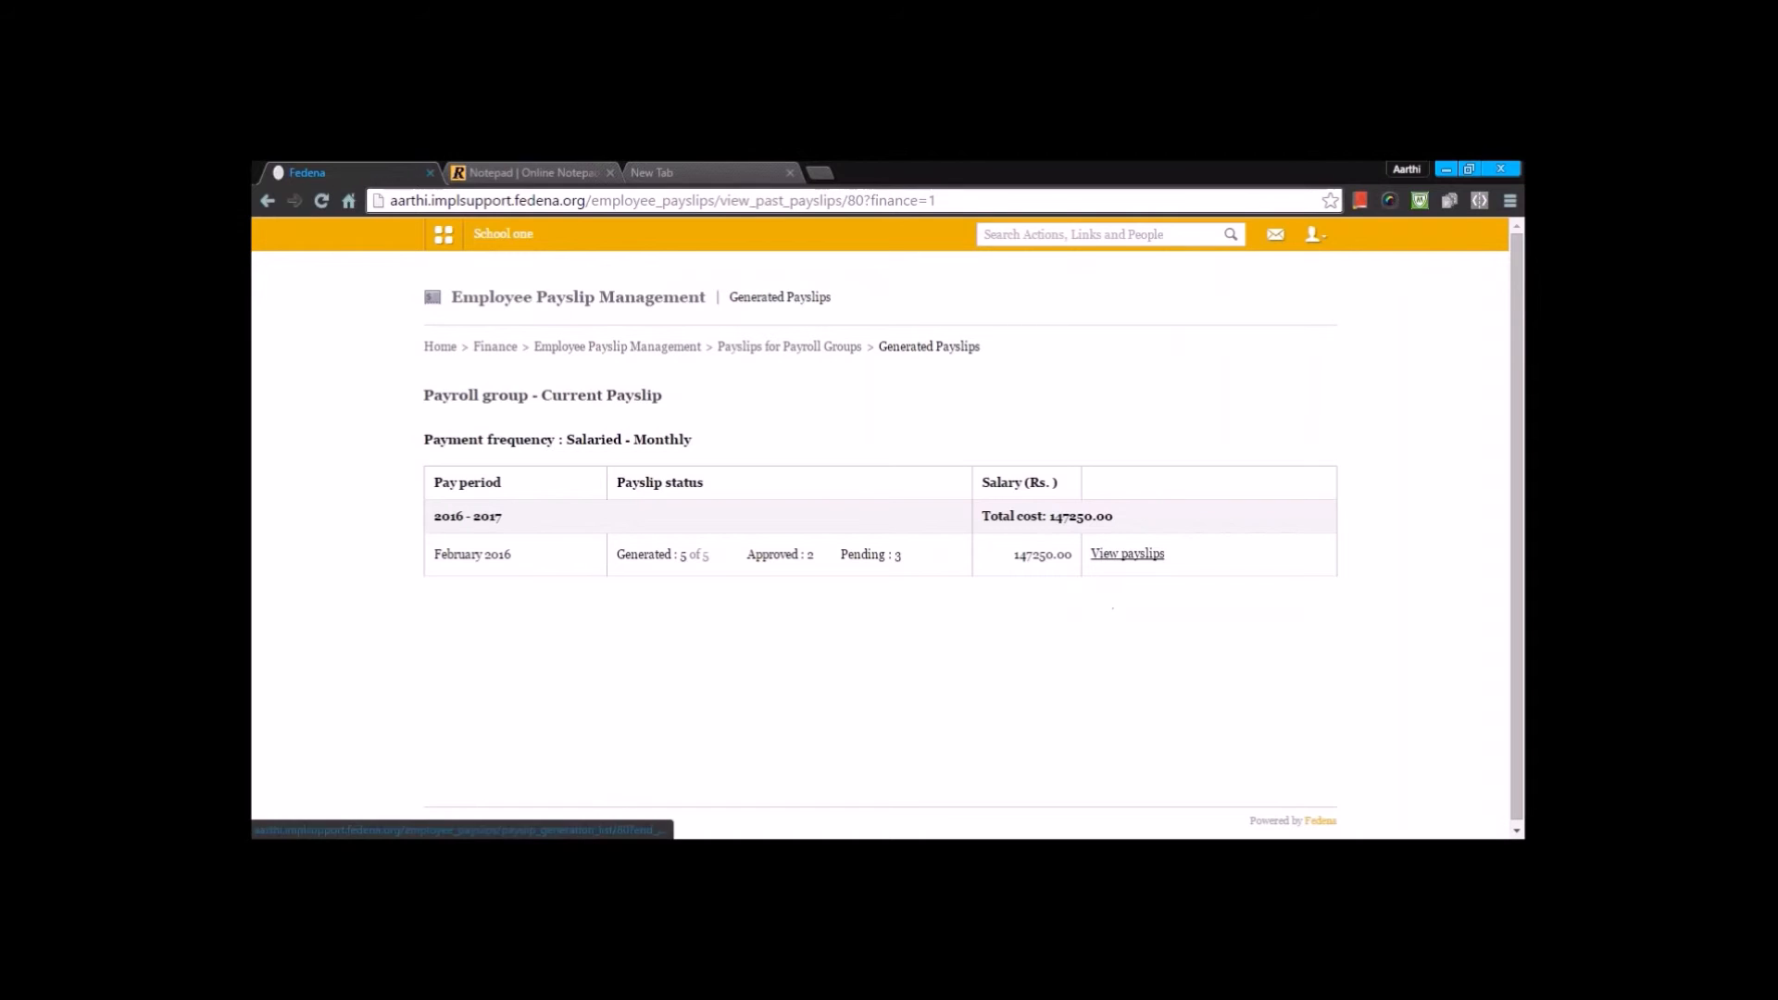
left_click(1110, 555)
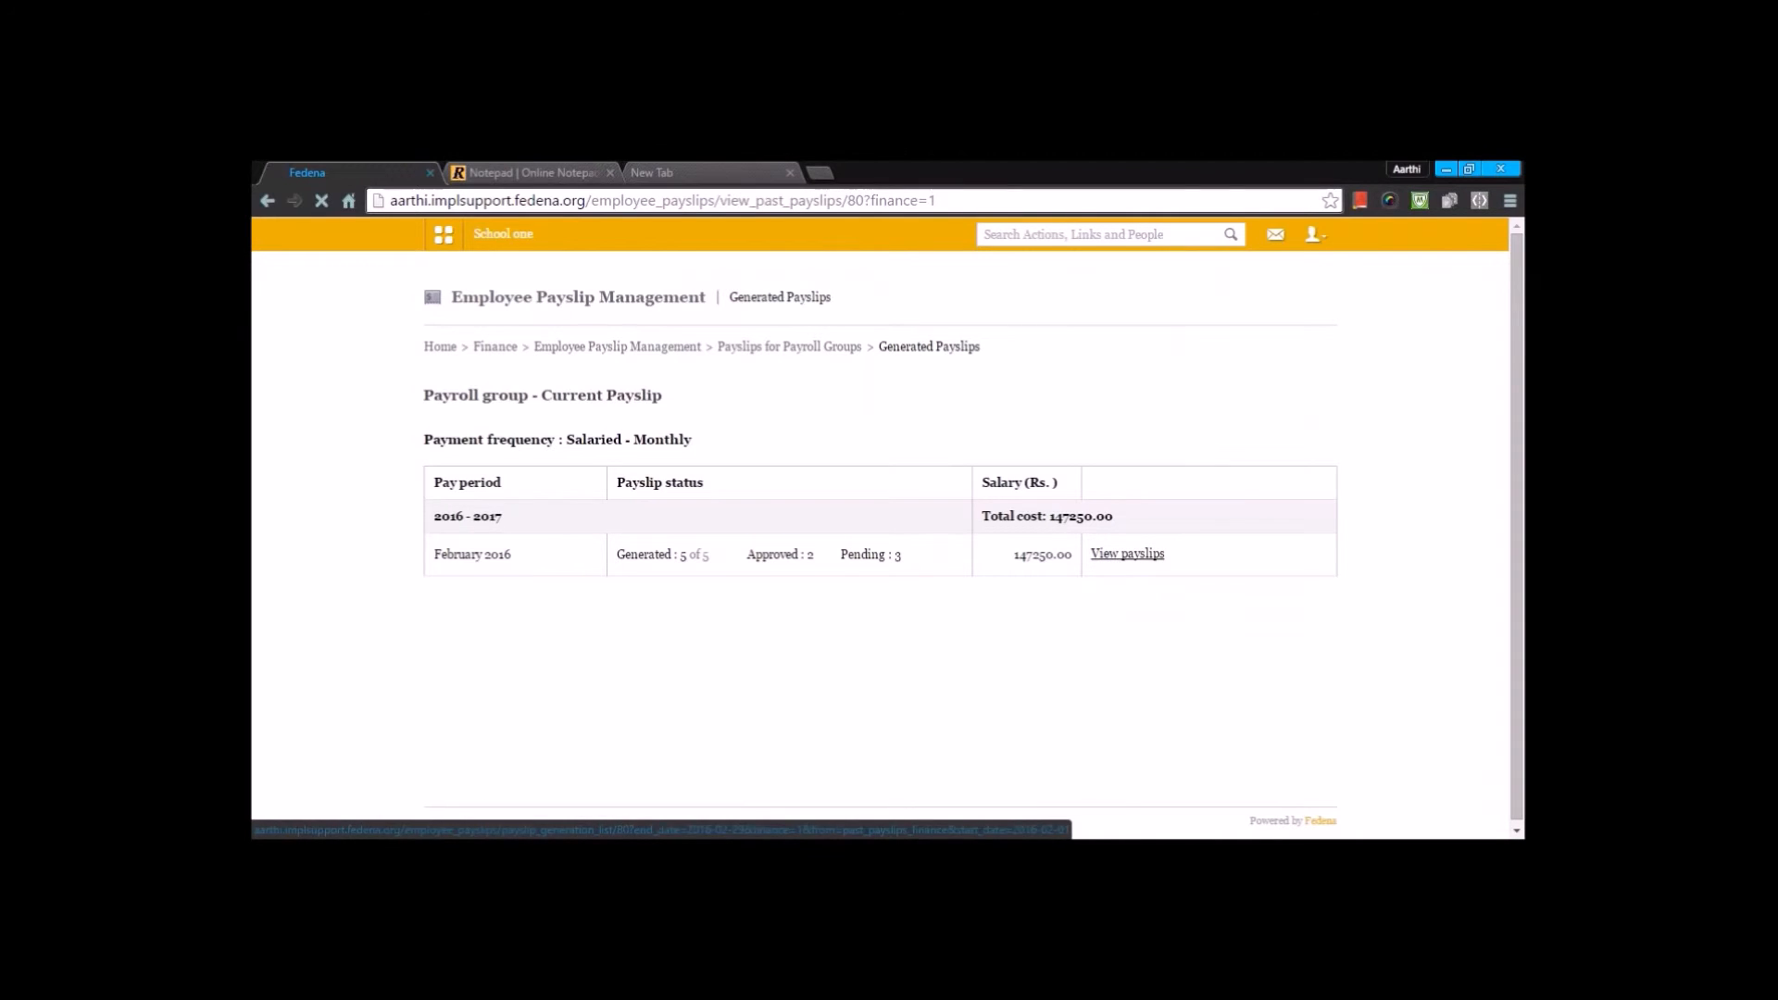
scroll(1109, 561, "down", 2)
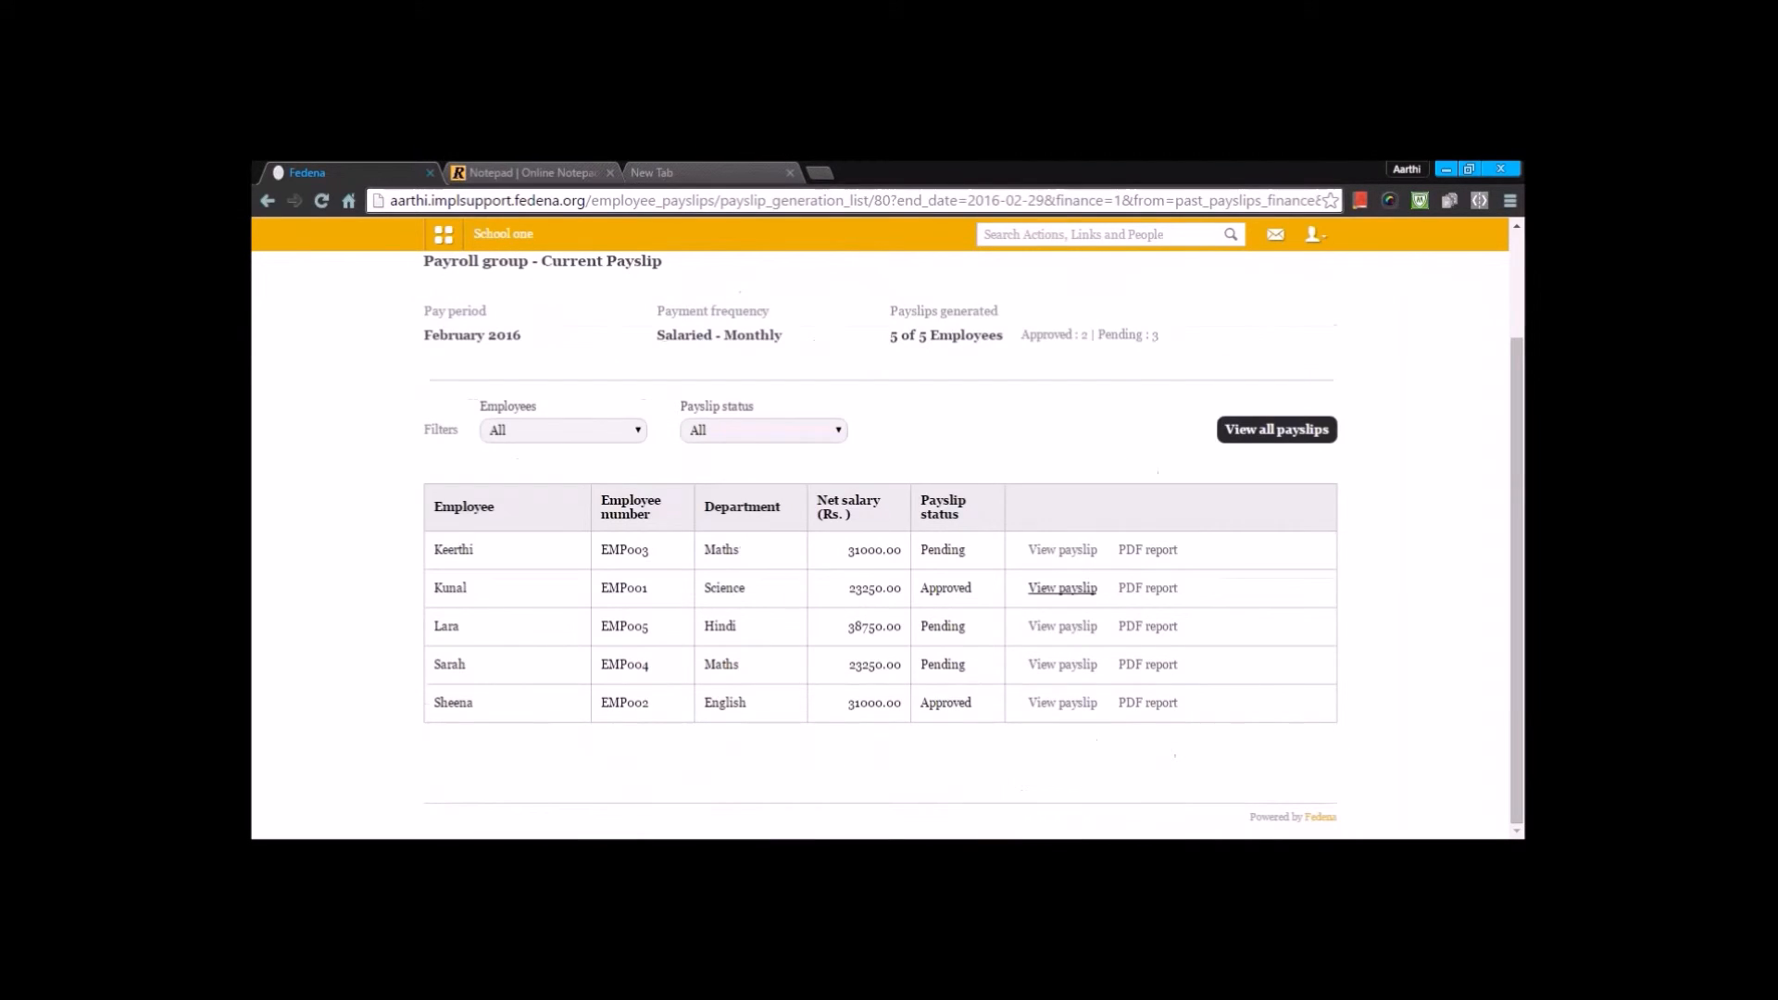
- Review the earnings and deductions in the first listed employee's payslip, then return to Employee Payslip Management without approving or rejecting it
left_click(1047, 555)
scroll(936, 583, "down", 5)
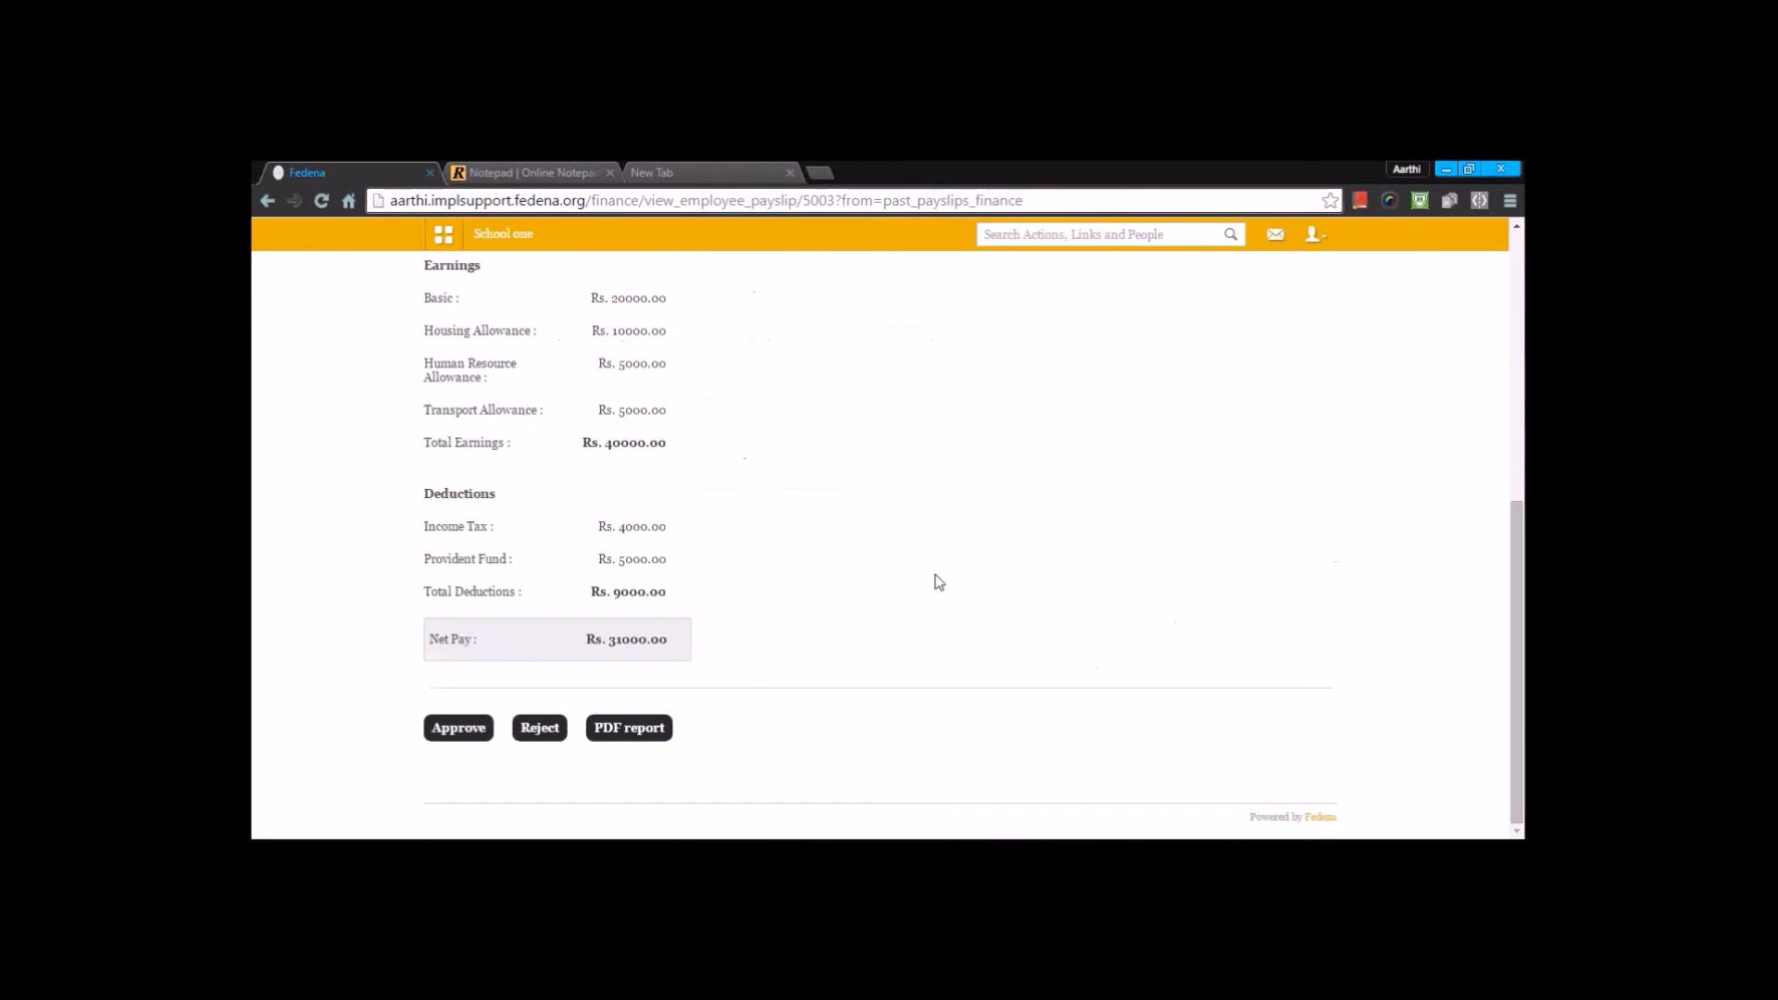
key("alt+Left")
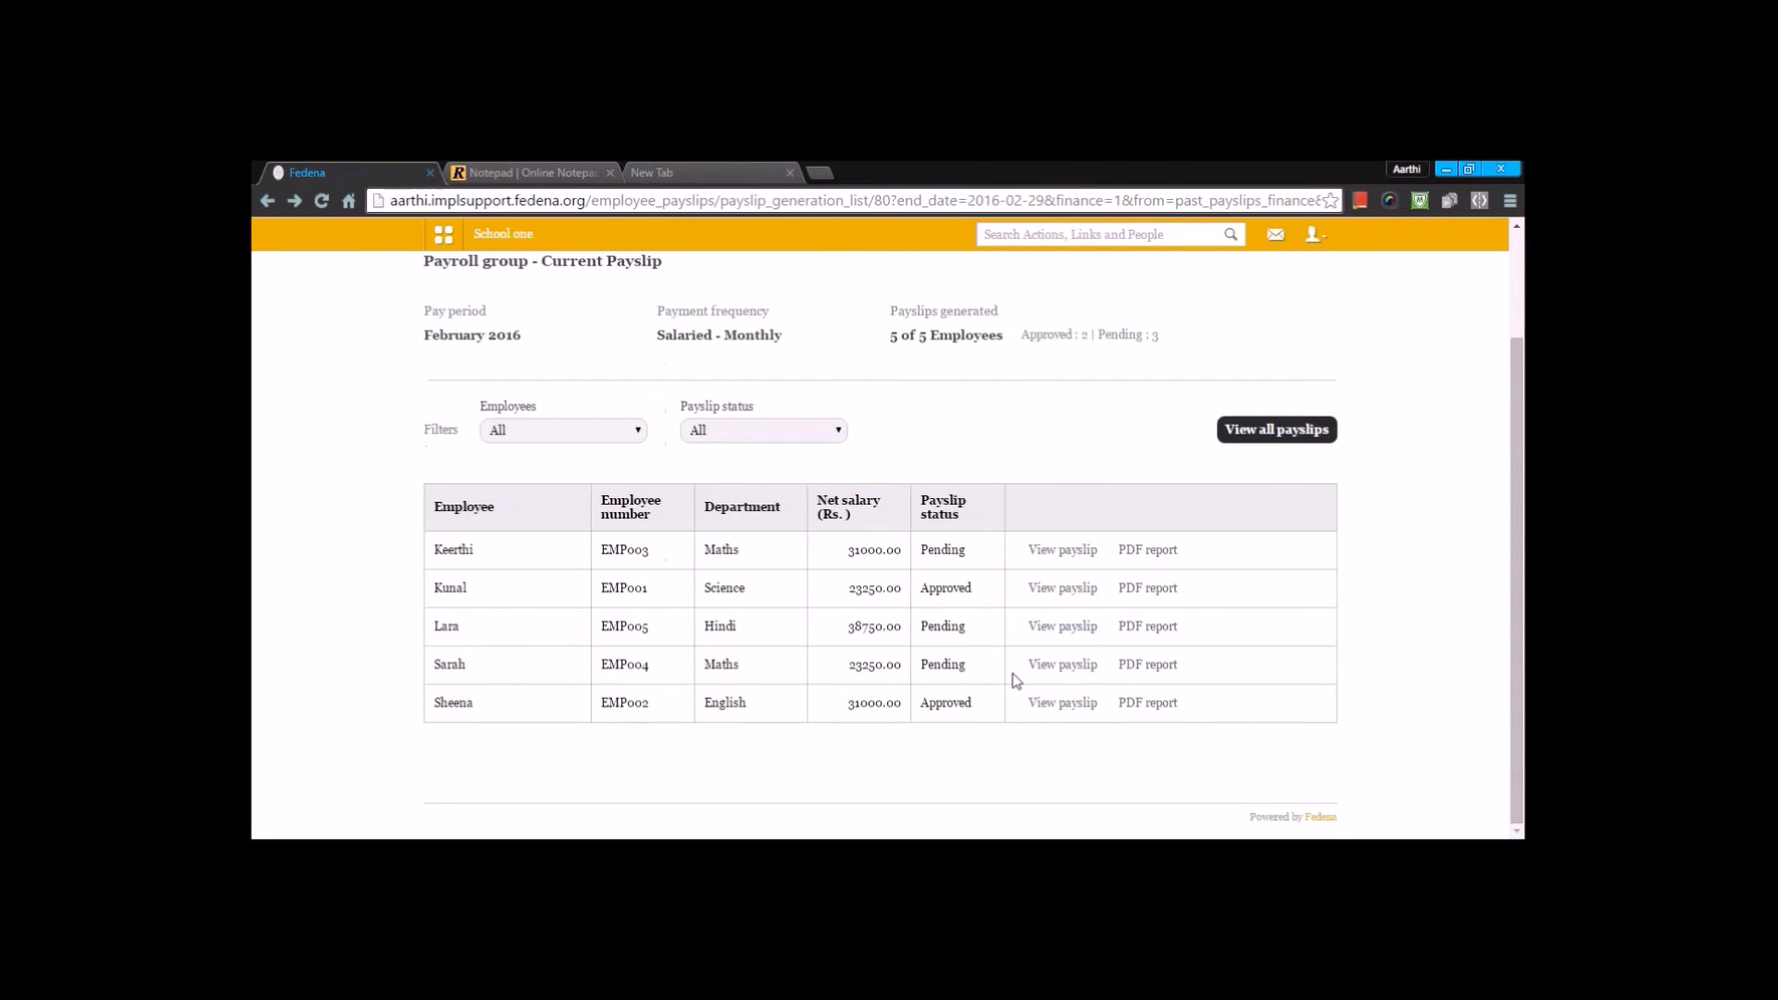
key("alt+Left")
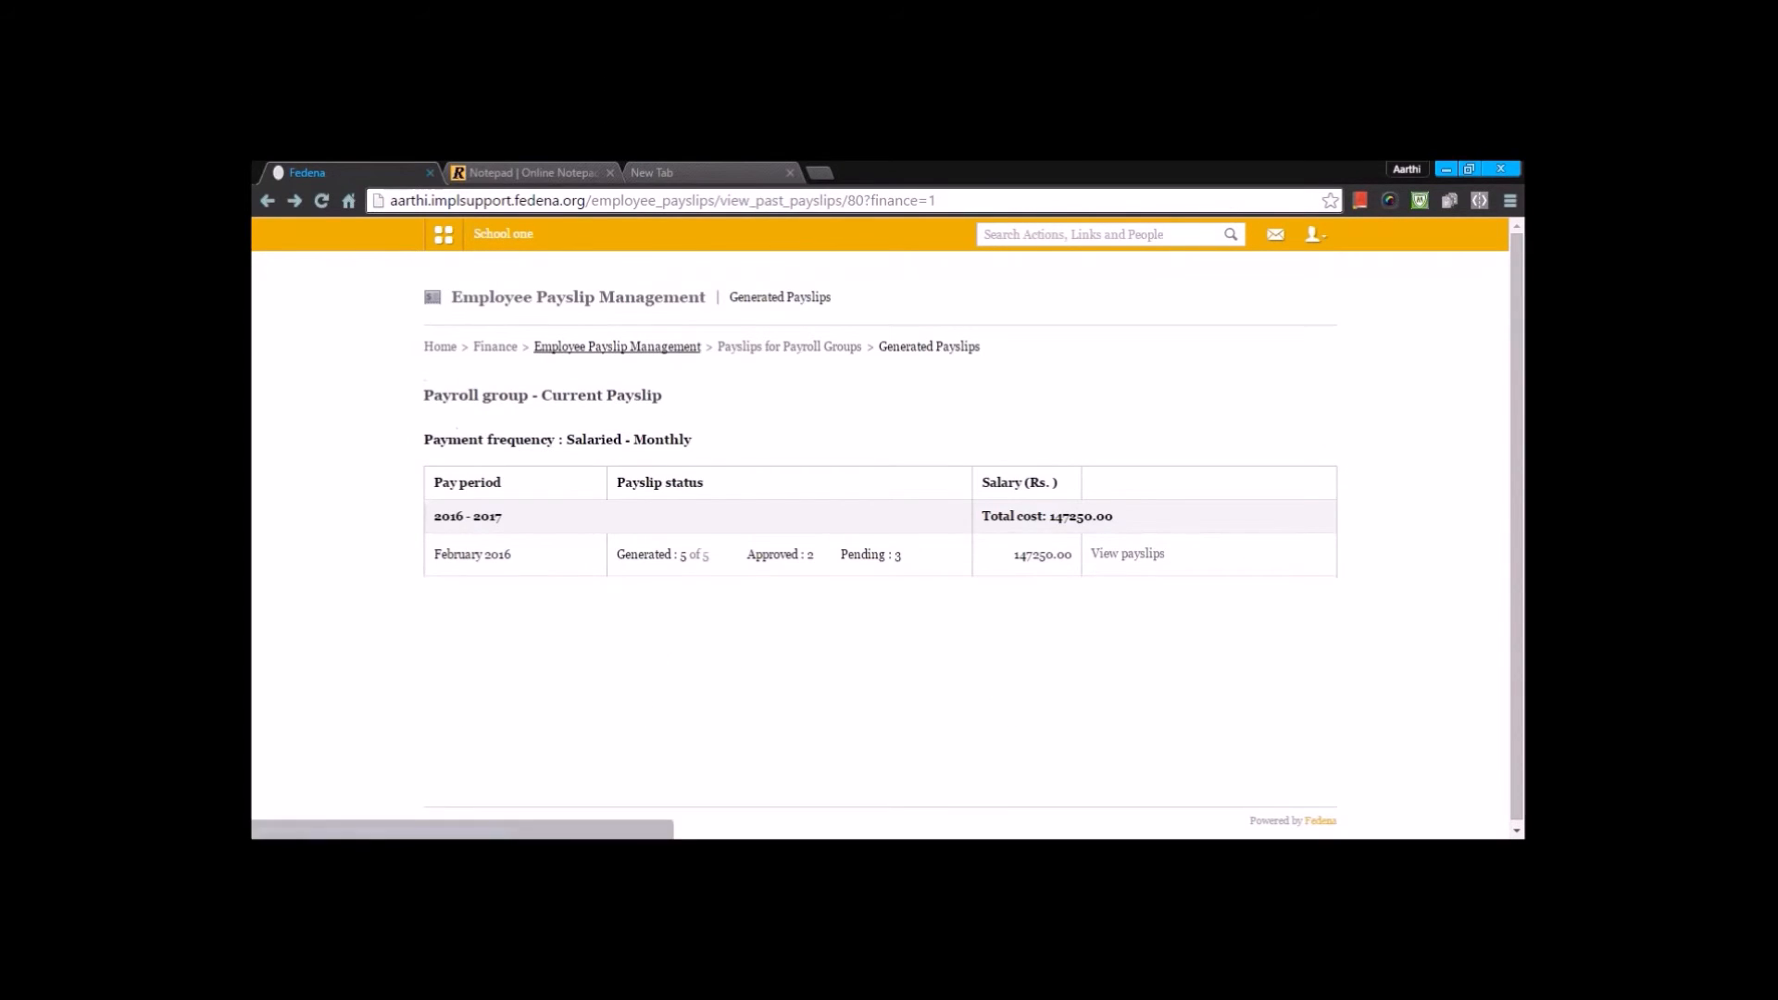
left_click(616, 347)
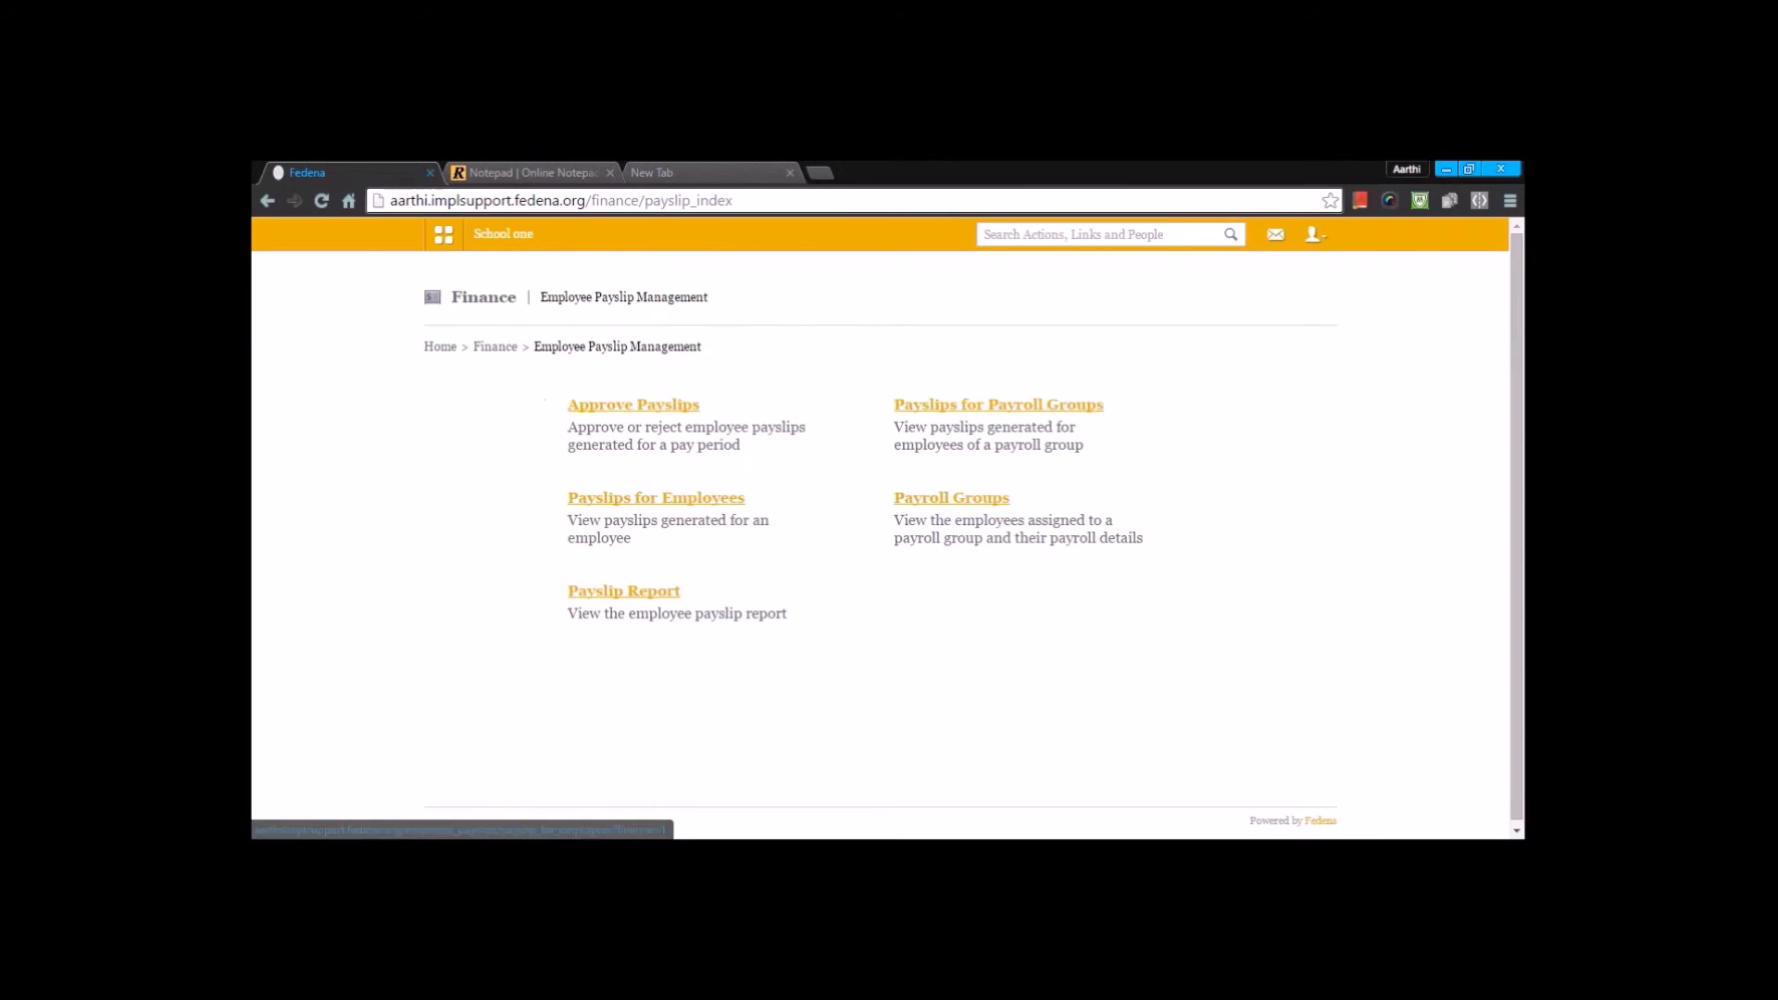
- Check the department filter in Payslips for Employees, view the English department employee's generated payslips, and return to Employee Payslip Management
left_click(708, 505)
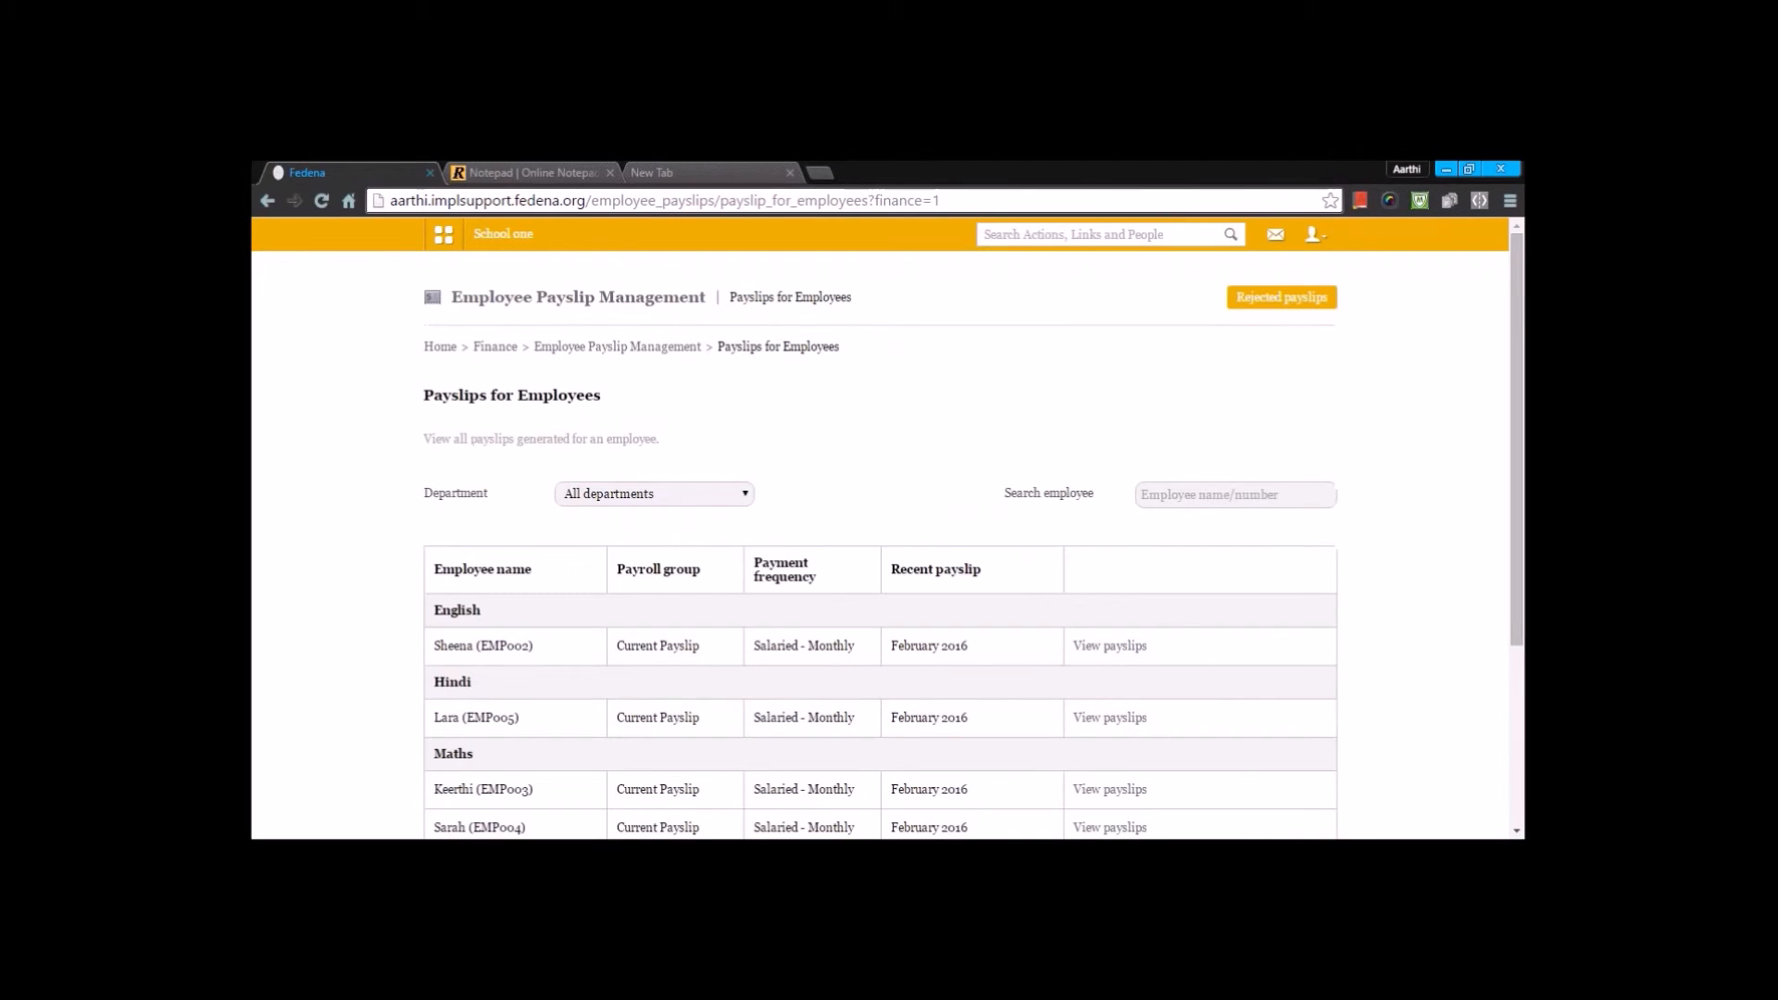
left_click(654, 493)
left_click(653, 494)
scroll(976, 506, "down", 1)
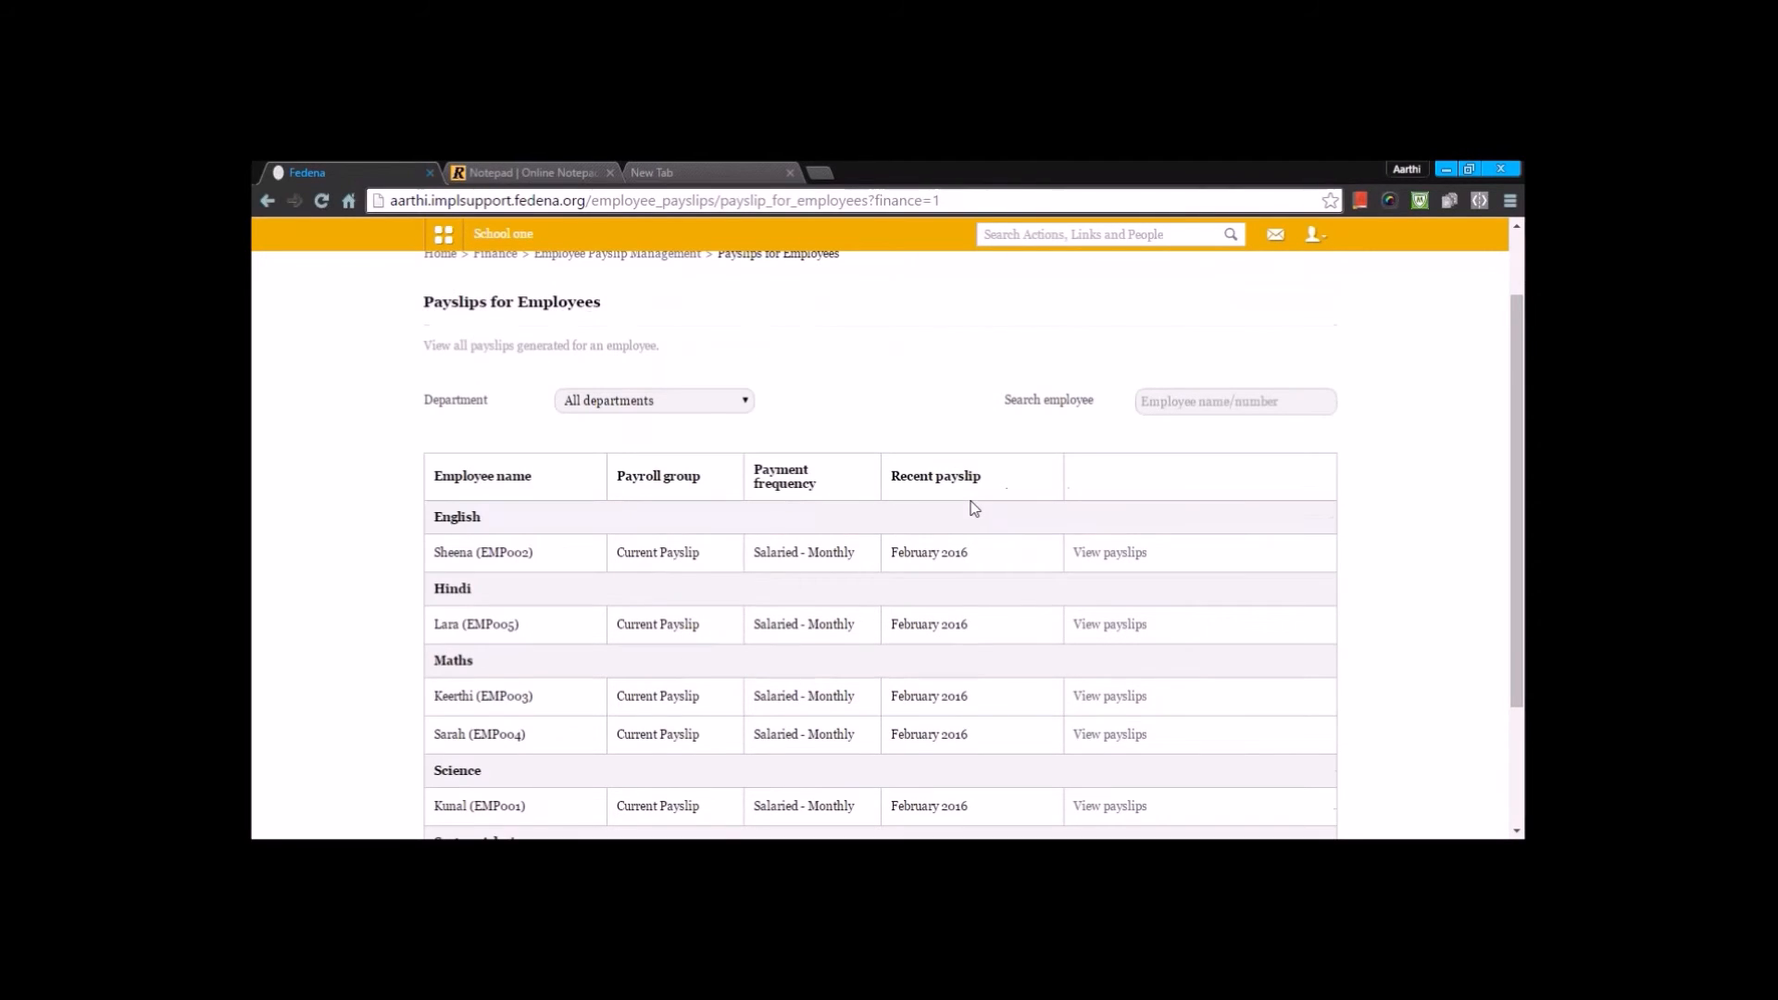
left_click(1141, 555)
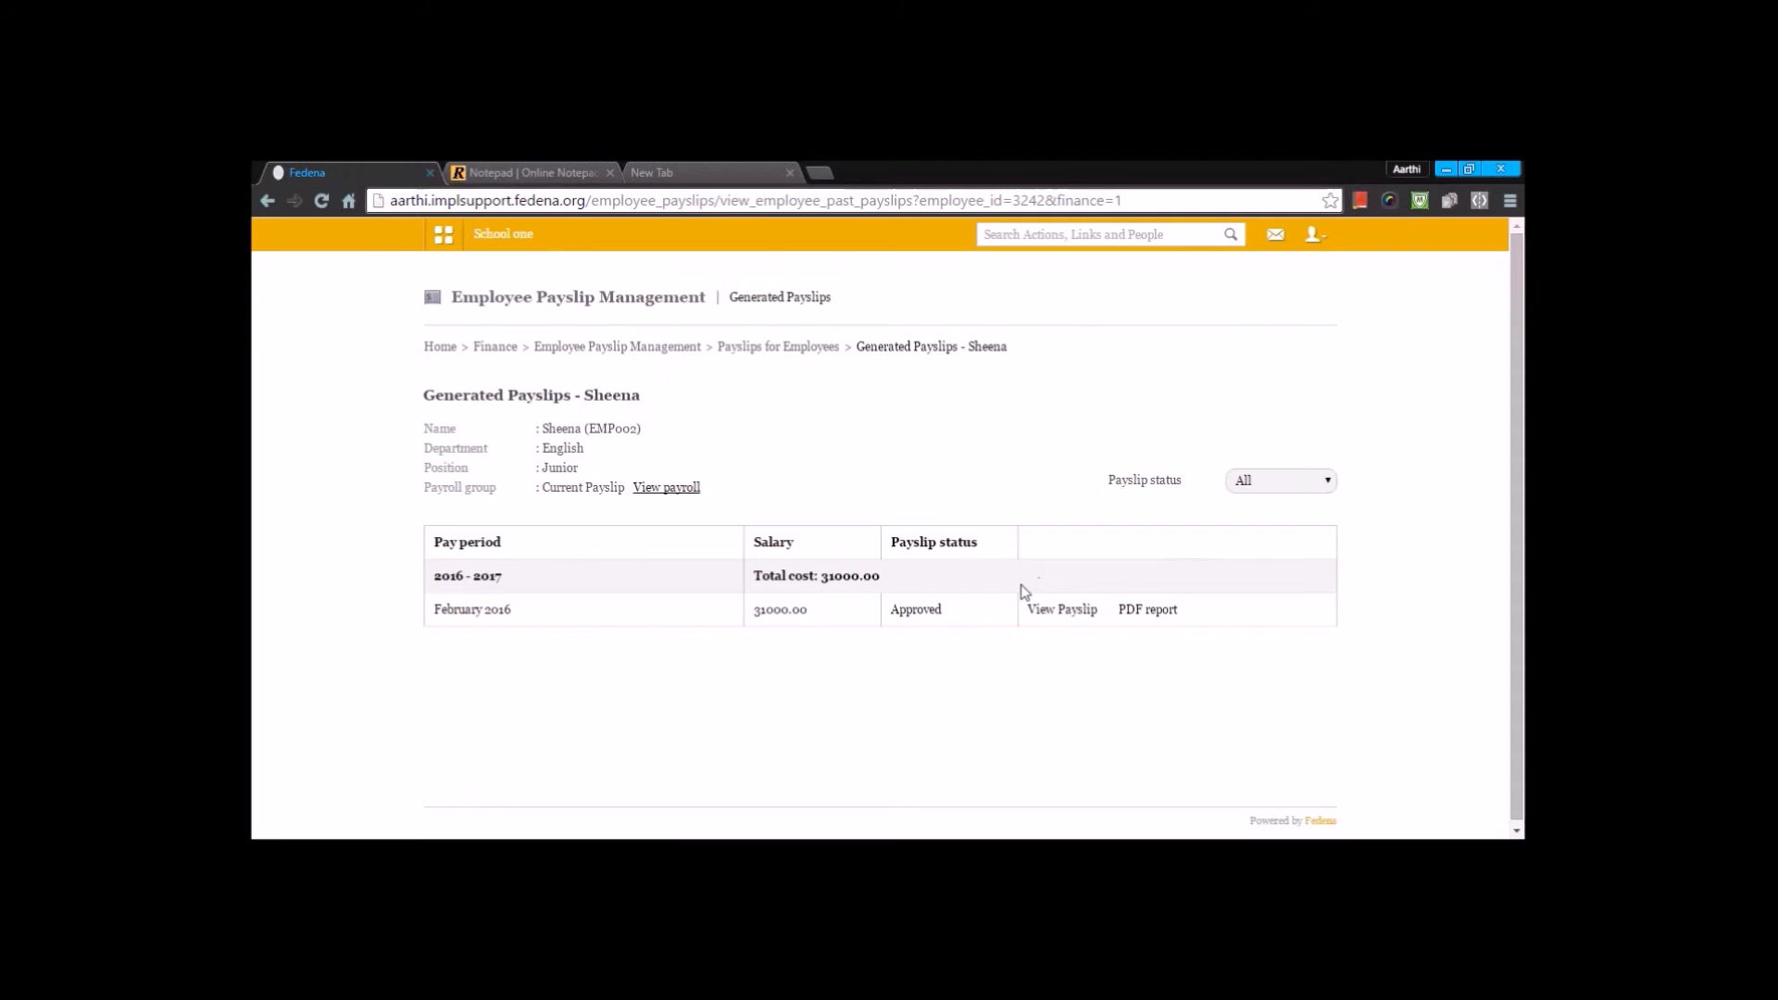
key("alt+Left")
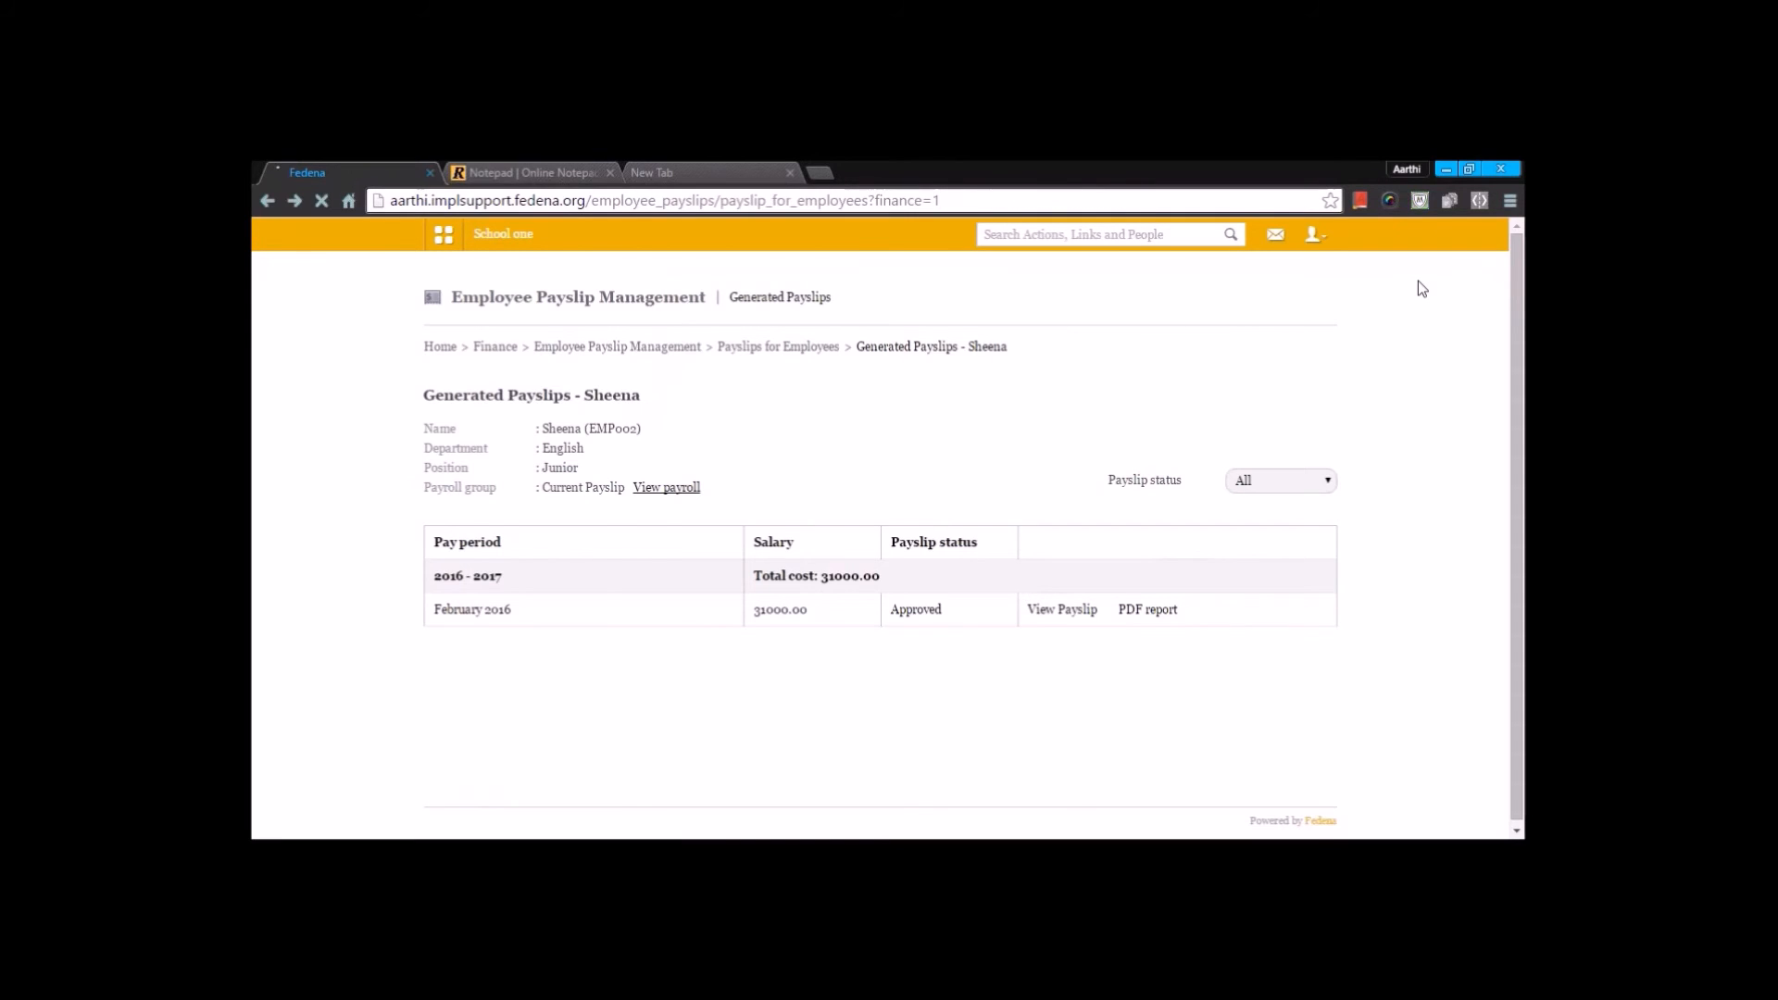
key("alt+Left")
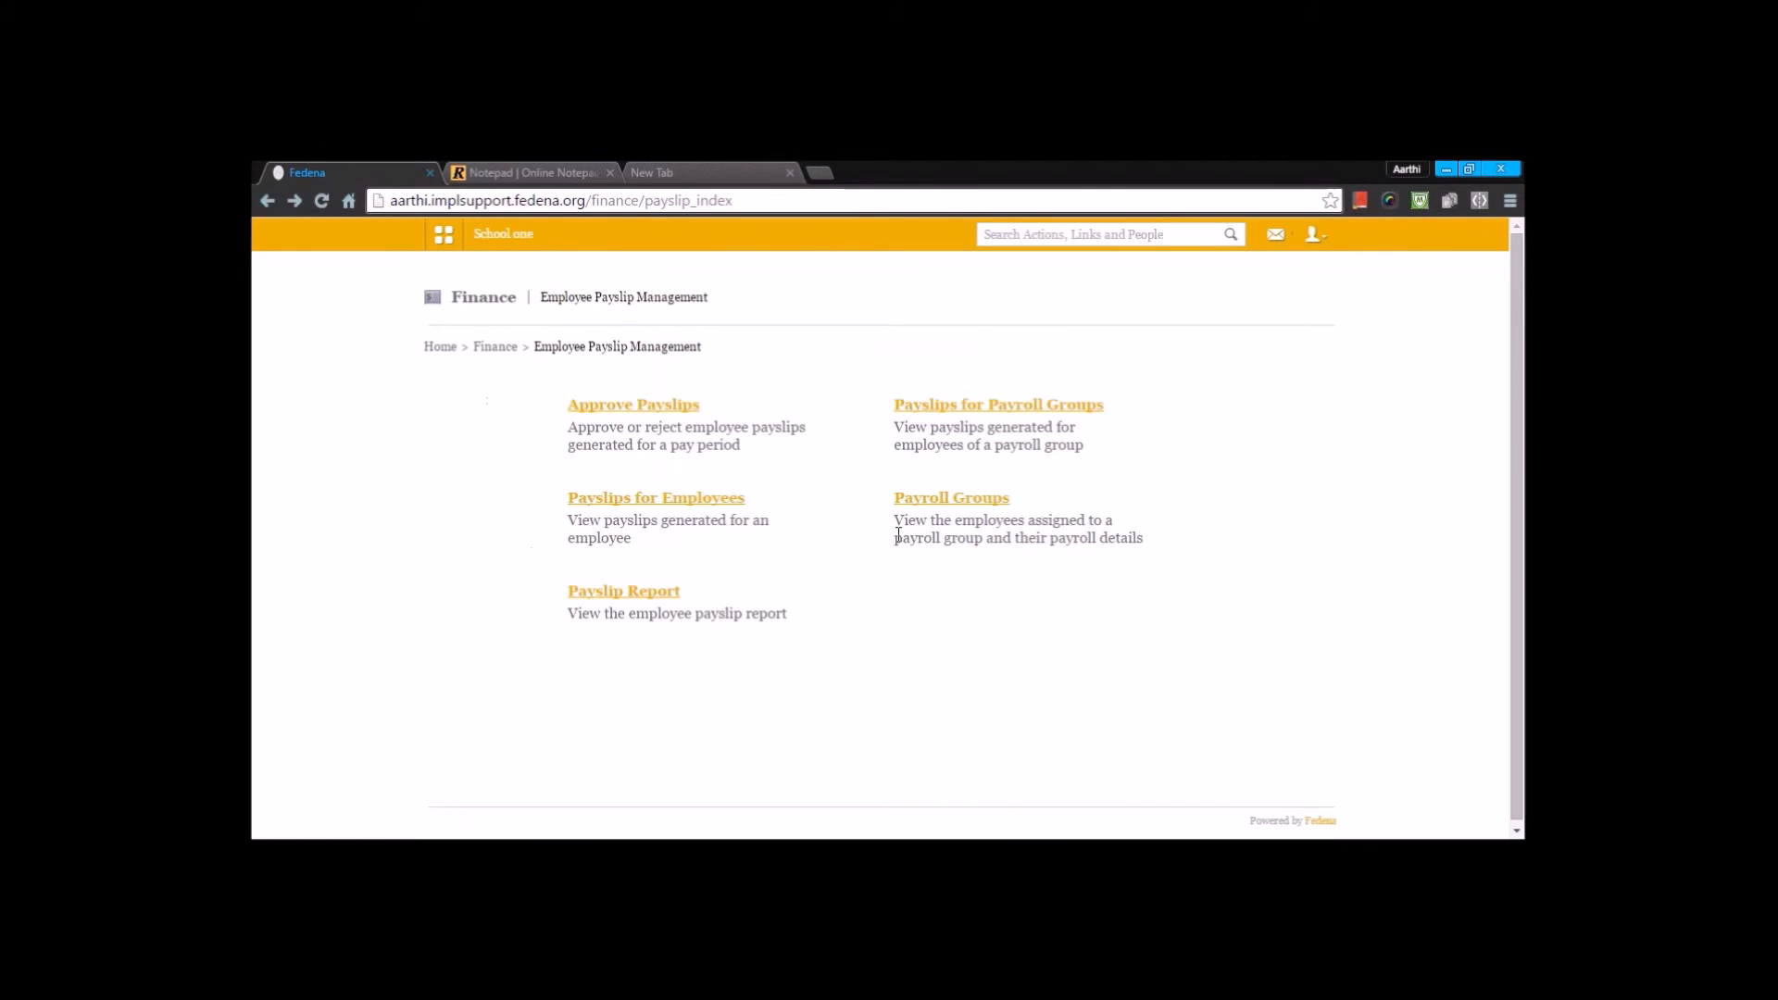
- Review the Payroll Groups list with its assigned employees, payroll categories and salary preferences, then return to Employee Payslip Management
left_click(974, 496)
scroll(974, 496, "down", 2)
scroll(880, 537, "down", 3)
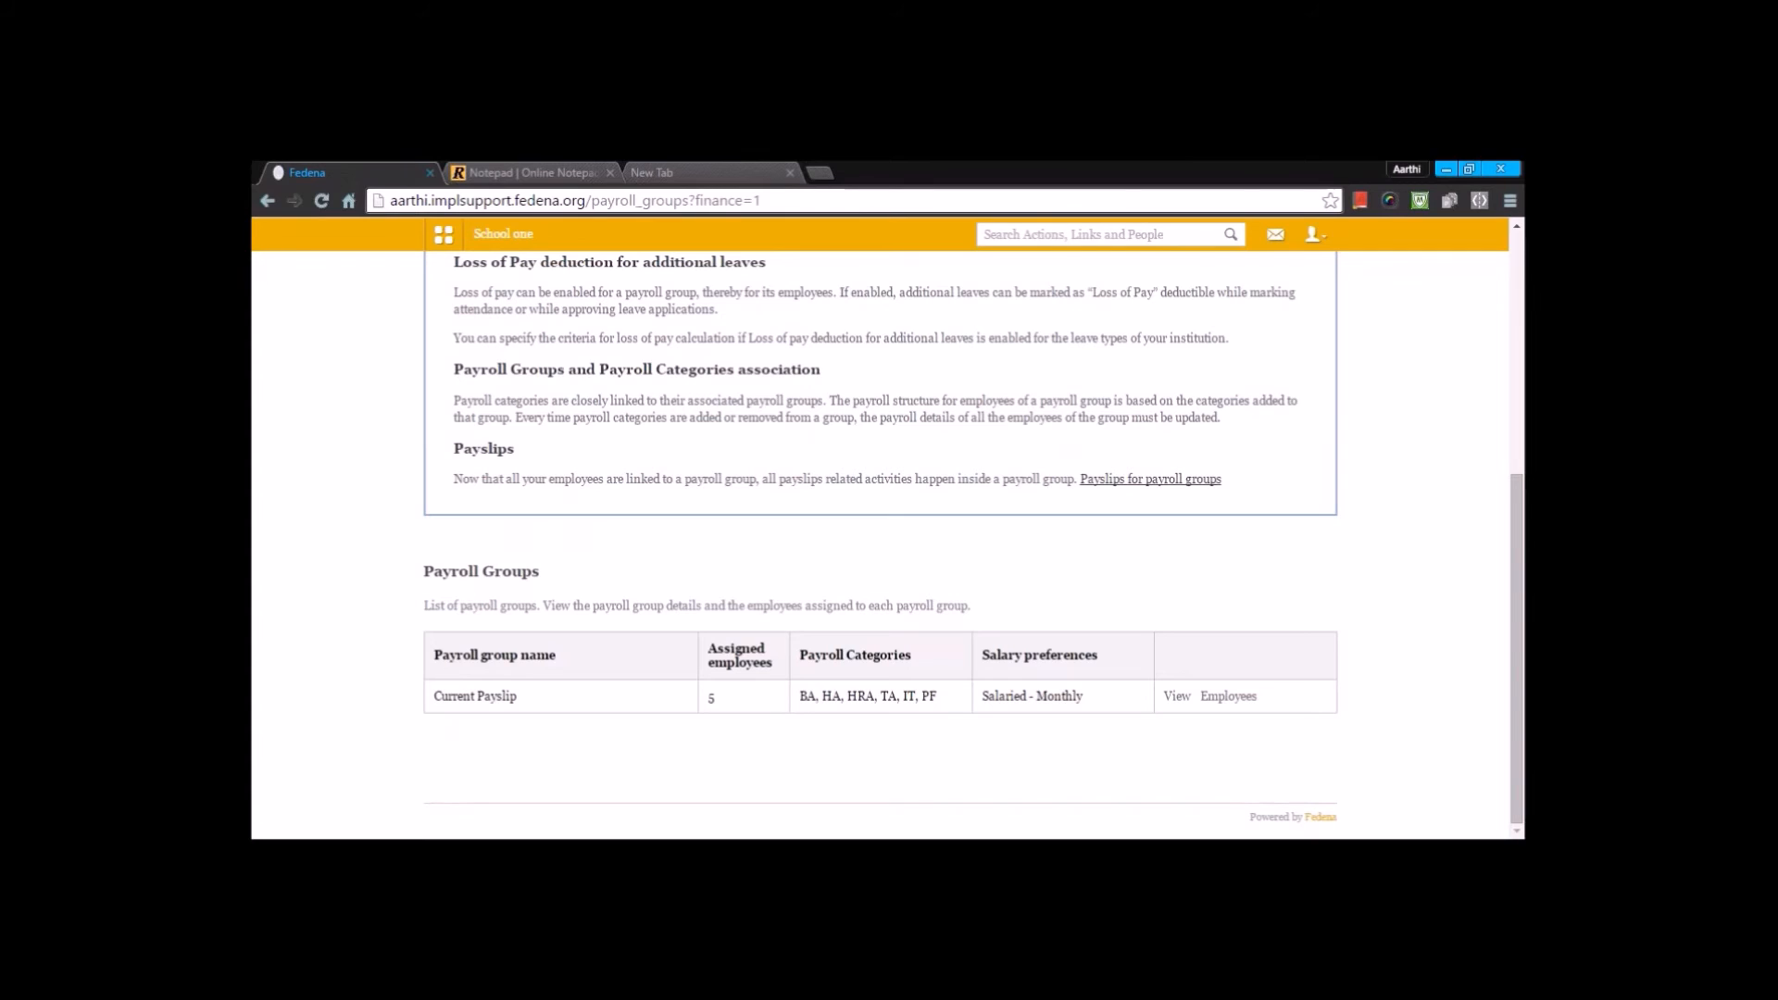
key("alt+Left")
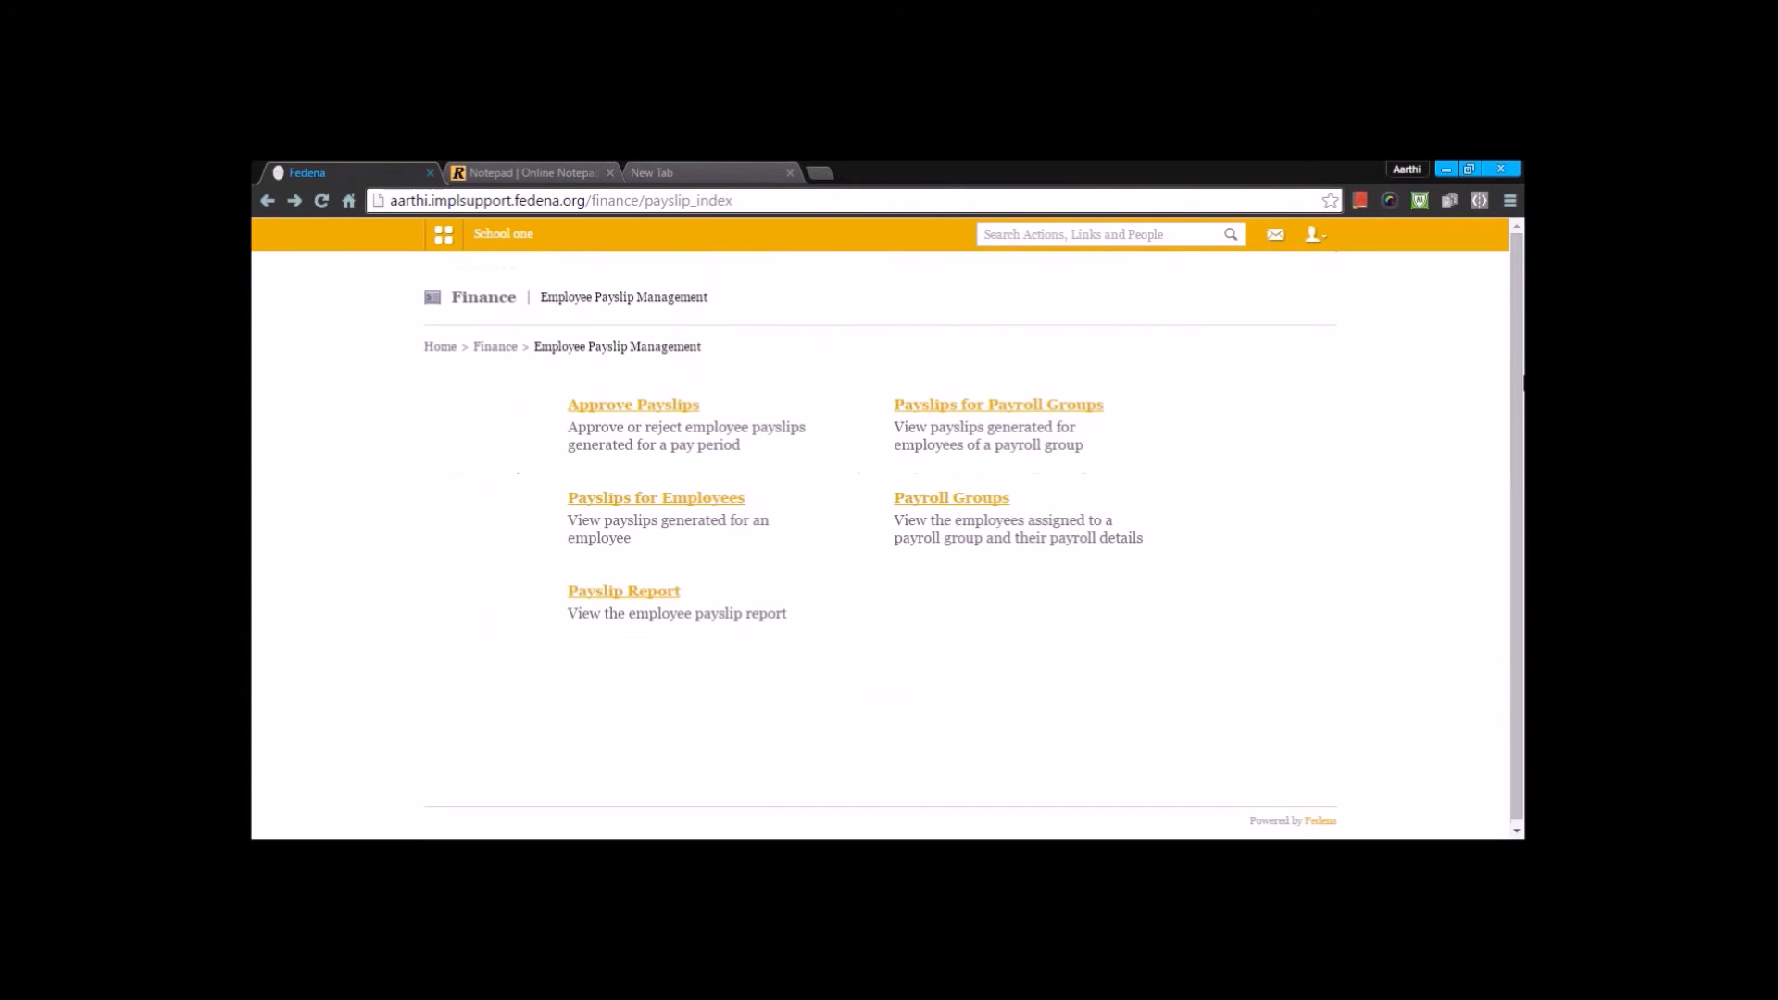
- Generate the employee payslip report for all departments from 06 January 2016 to 29 February 2016 and review it
left_click(659, 593)
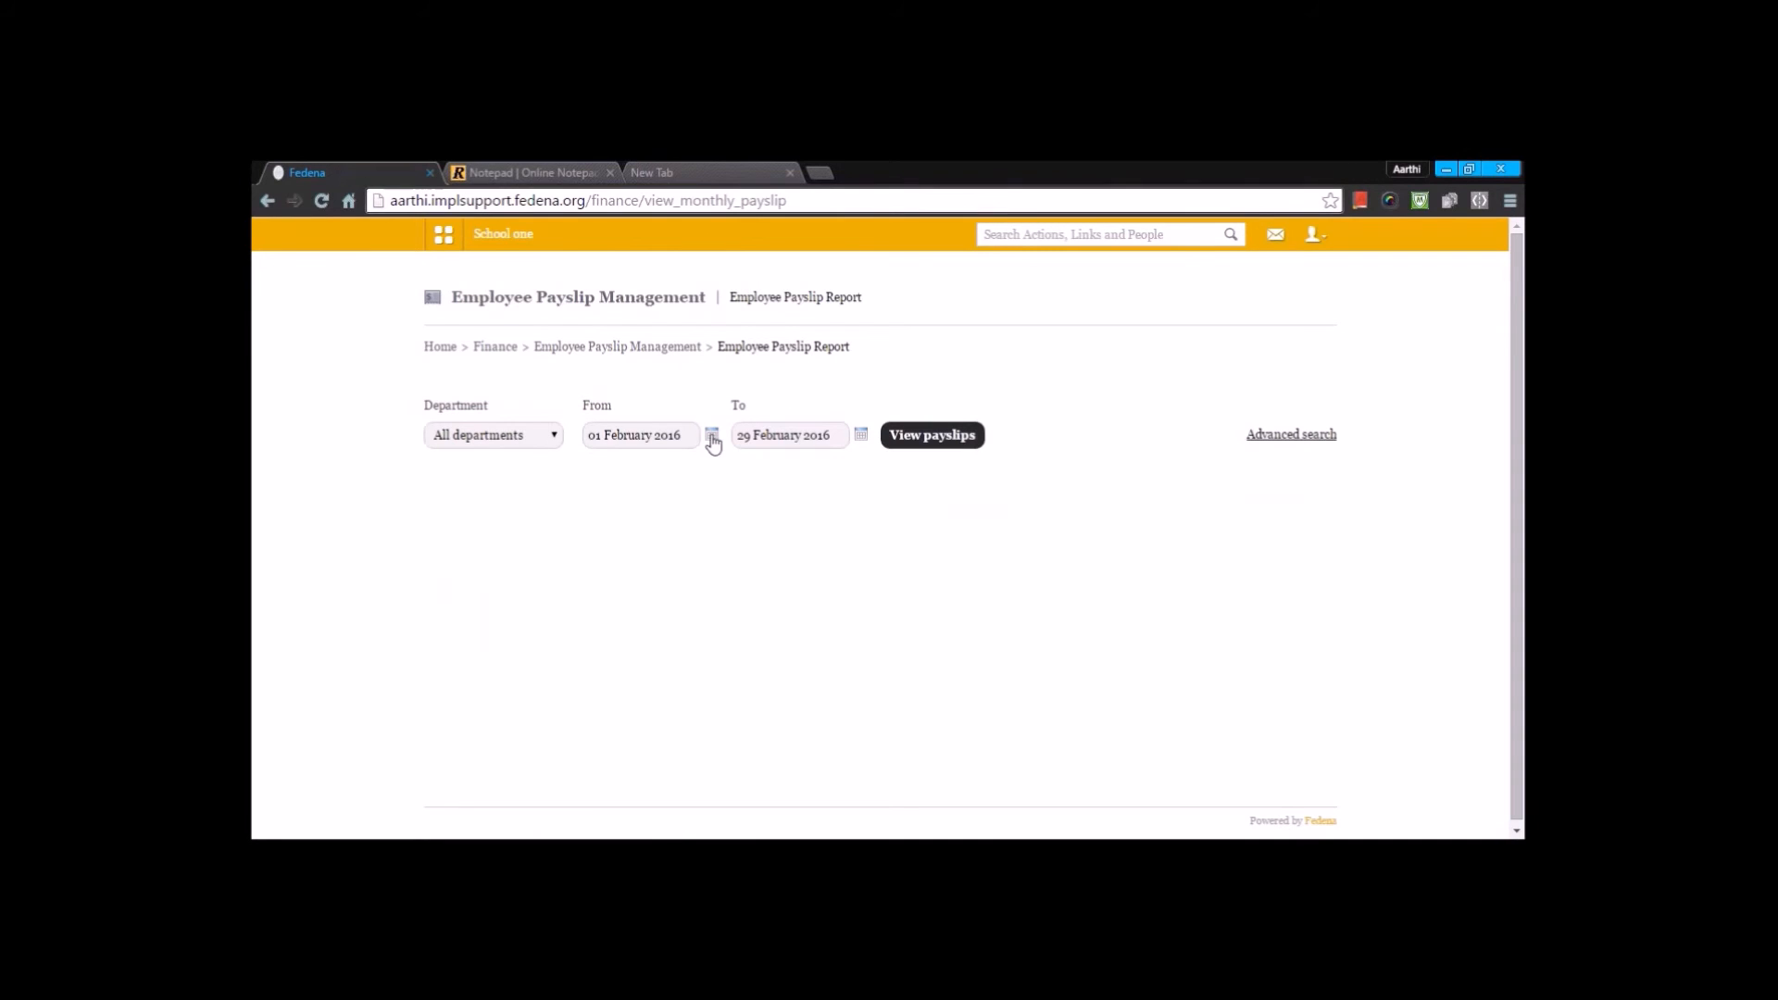
left_click(711, 435)
left_click(640, 452)
left_click(630, 465)
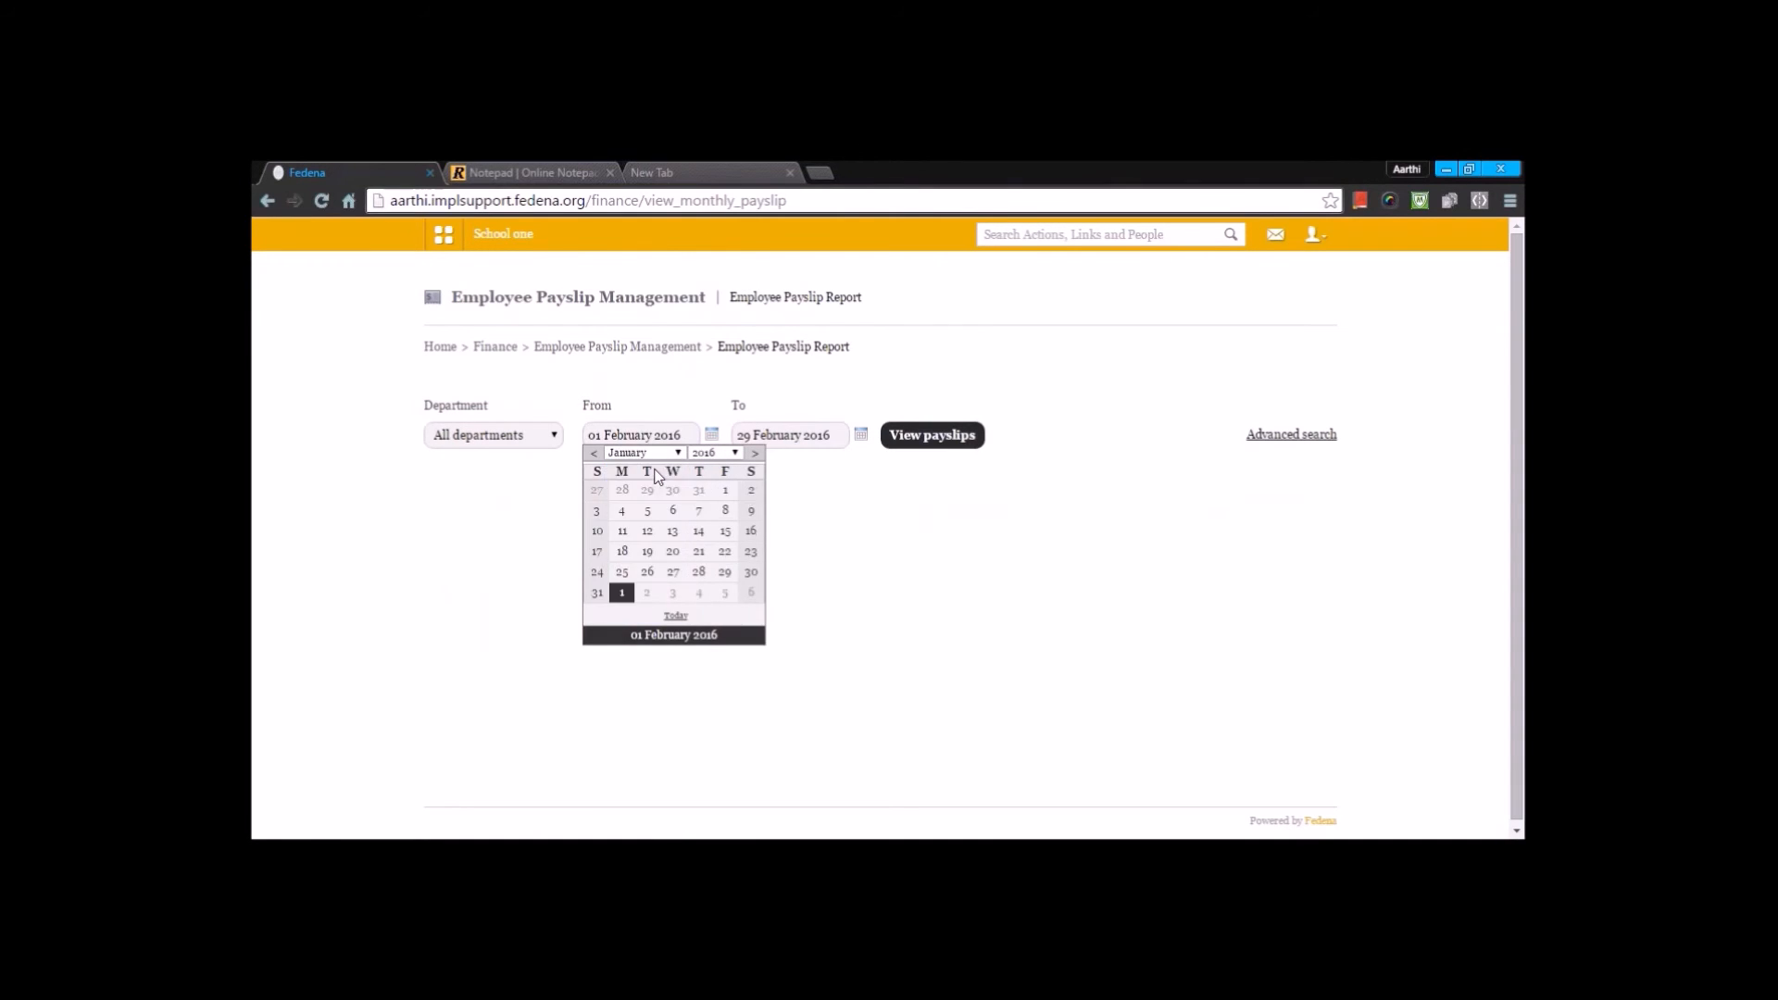
left_click(673, 510)
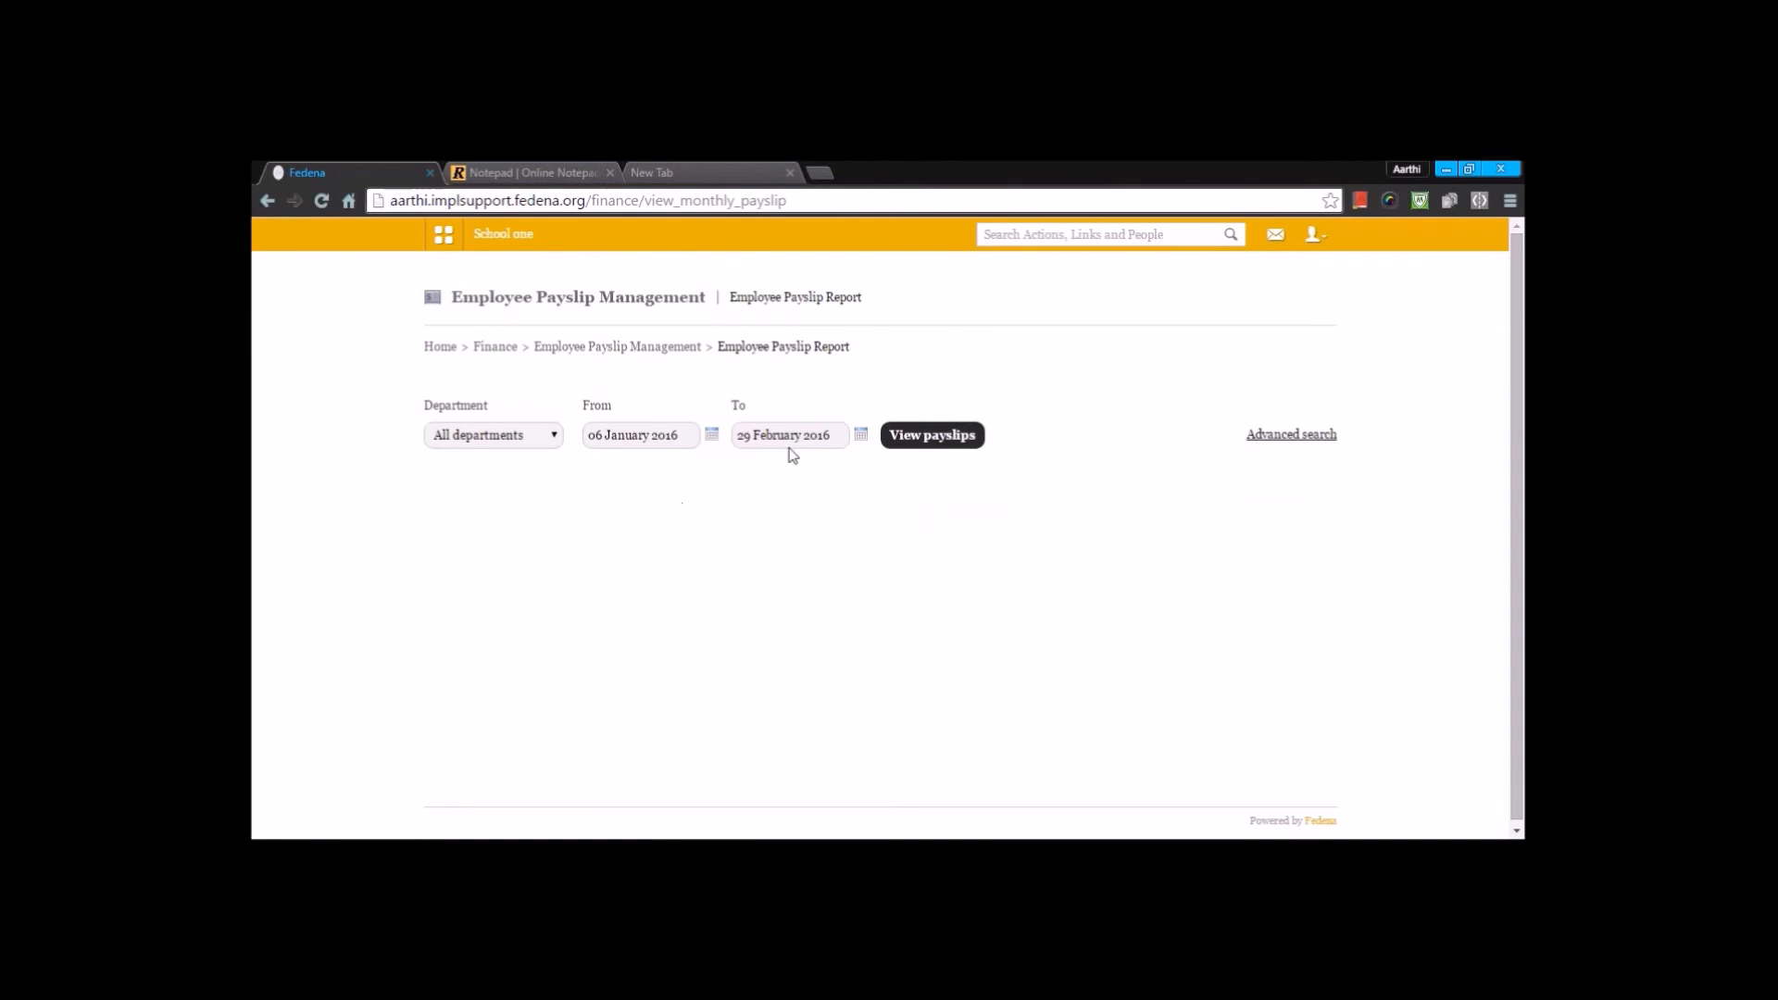
left_click(931, 435)
scroll(950, 446, "down", 2)
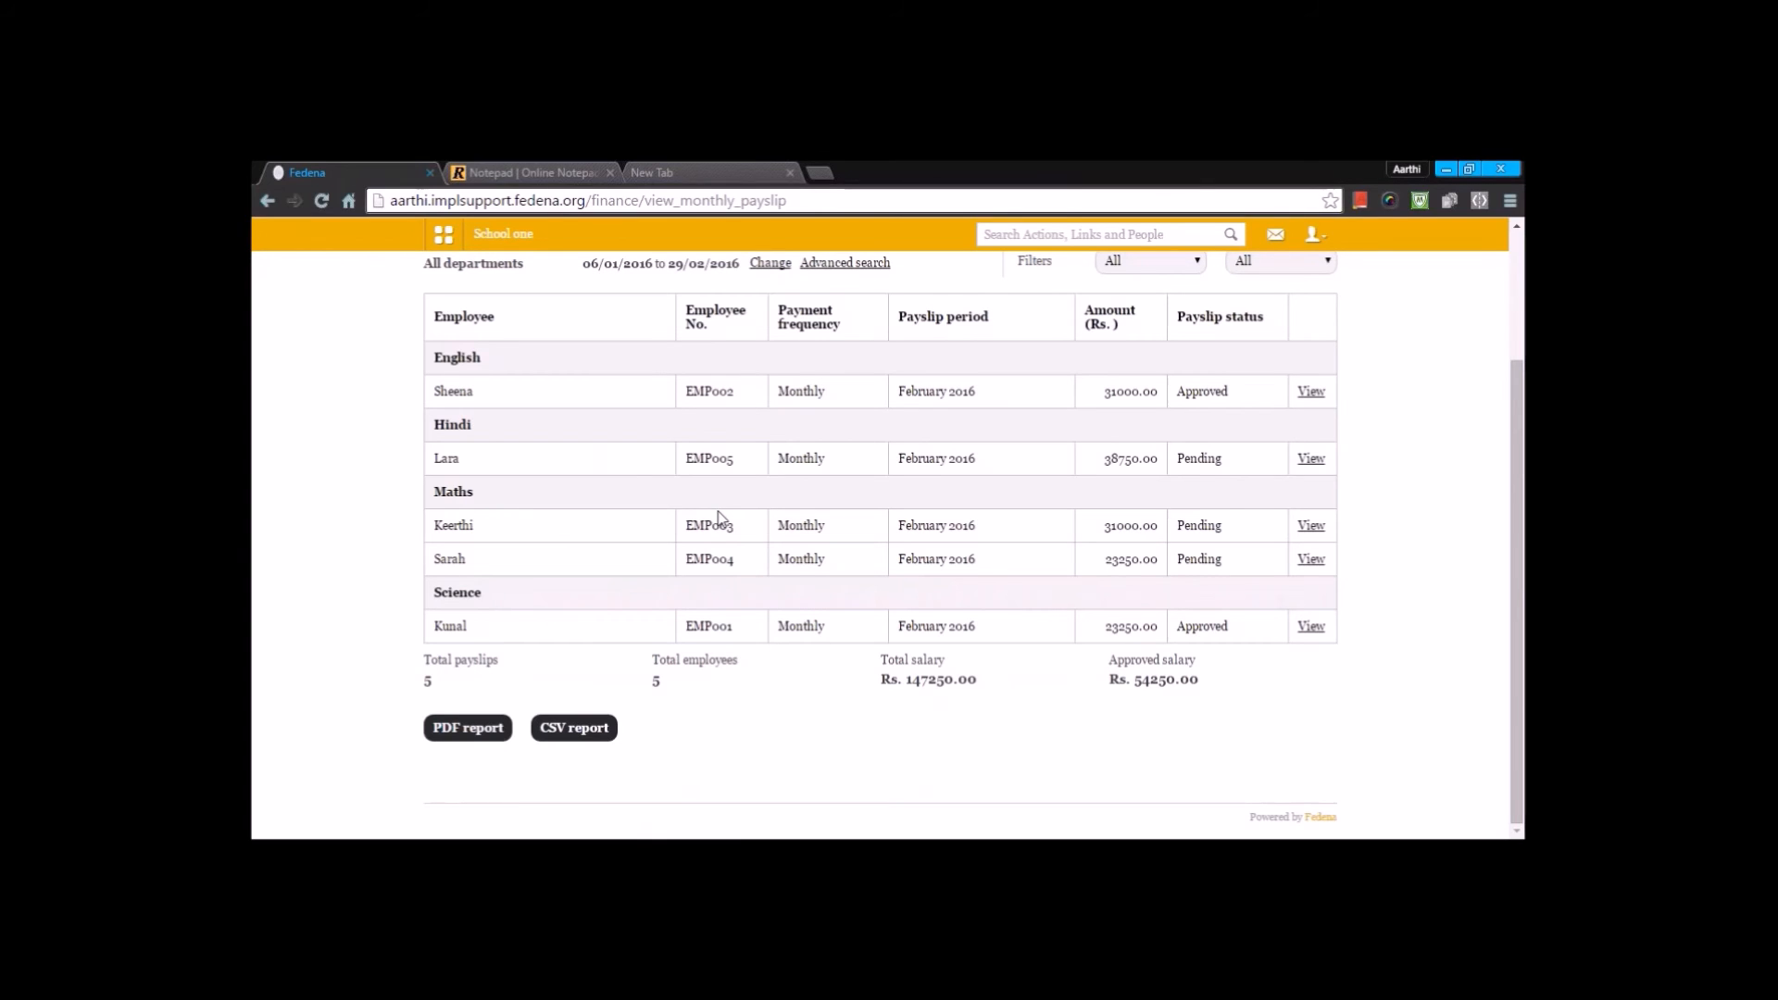
scroll(718, 518, "up", 2)
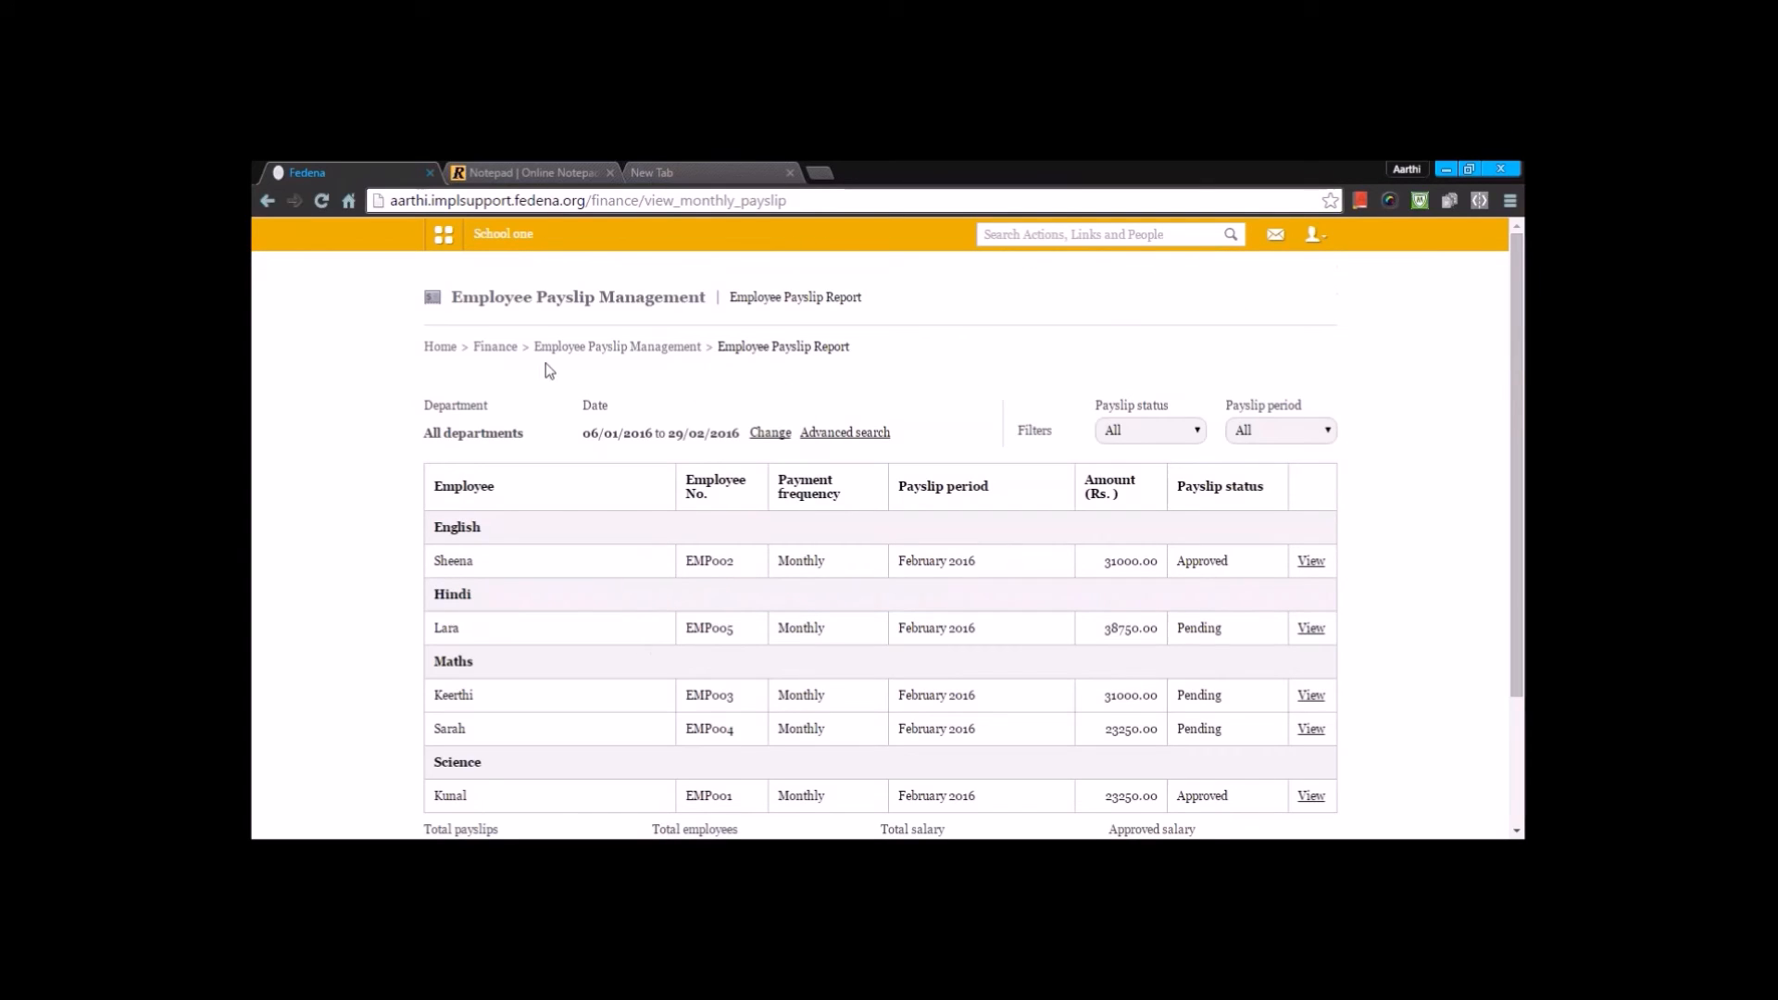
- Create a new asset in Asset Liability Management with the title Asset and amount 4000, leaving the description empty
left_click(495, 347)
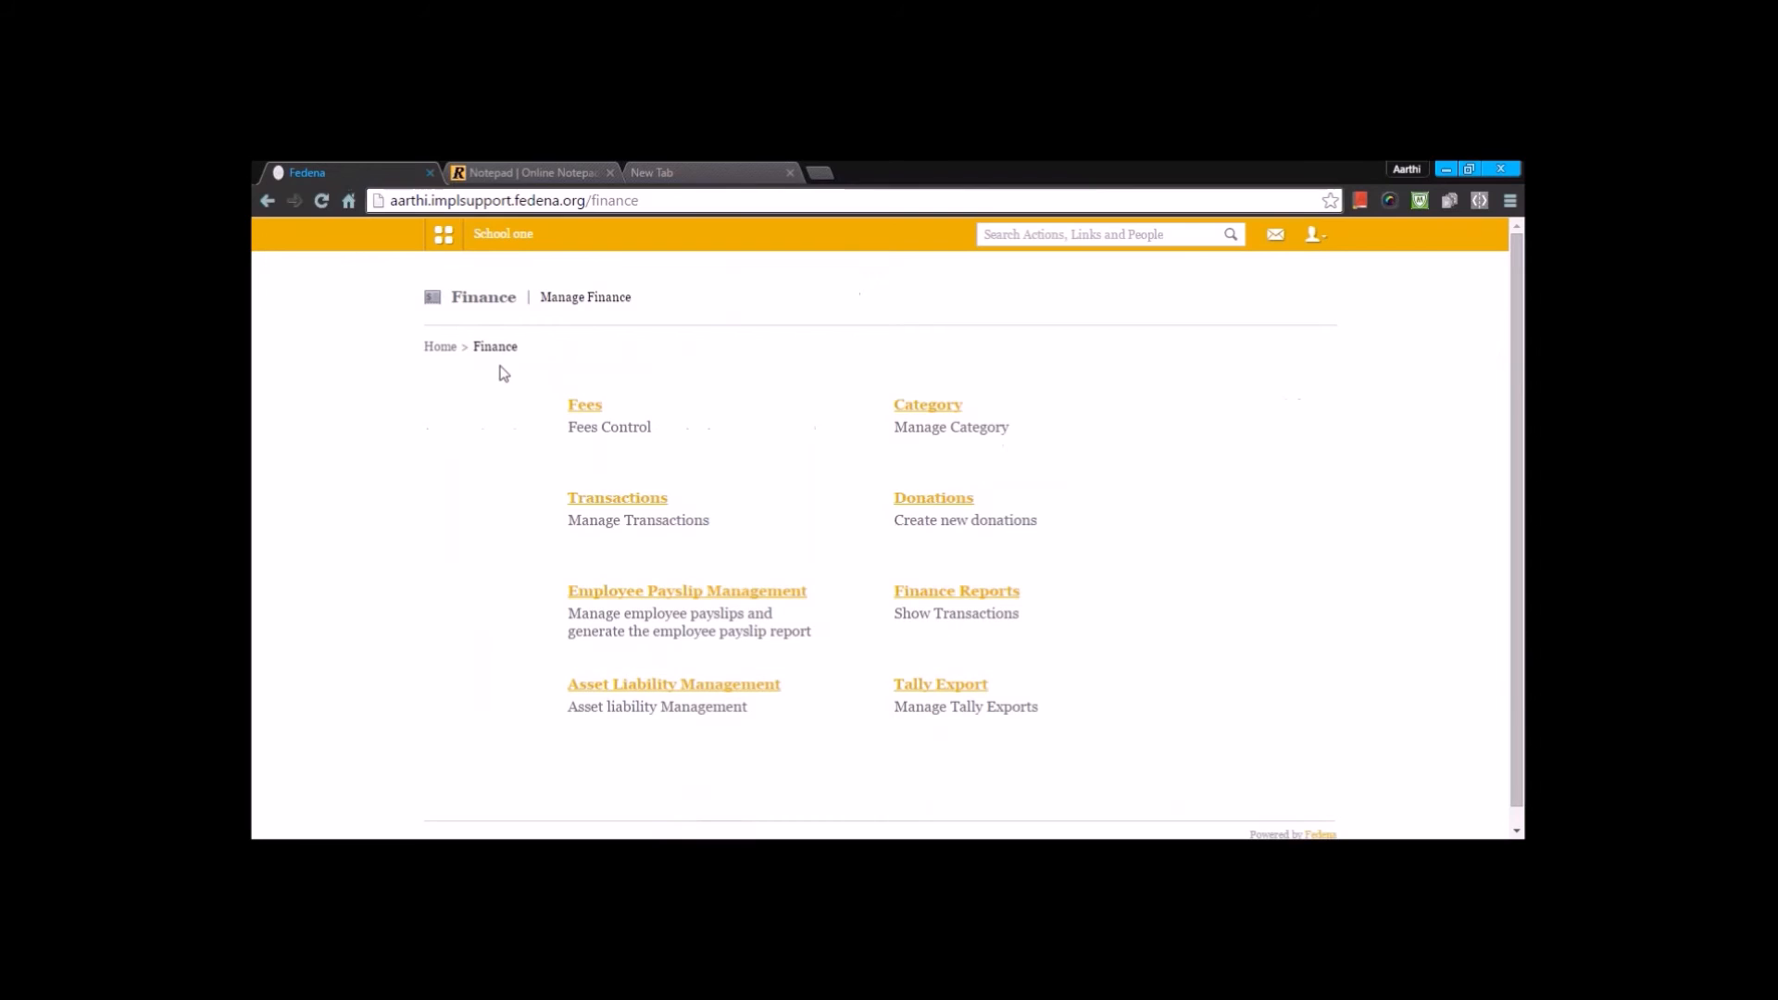
left_click(682, 689)
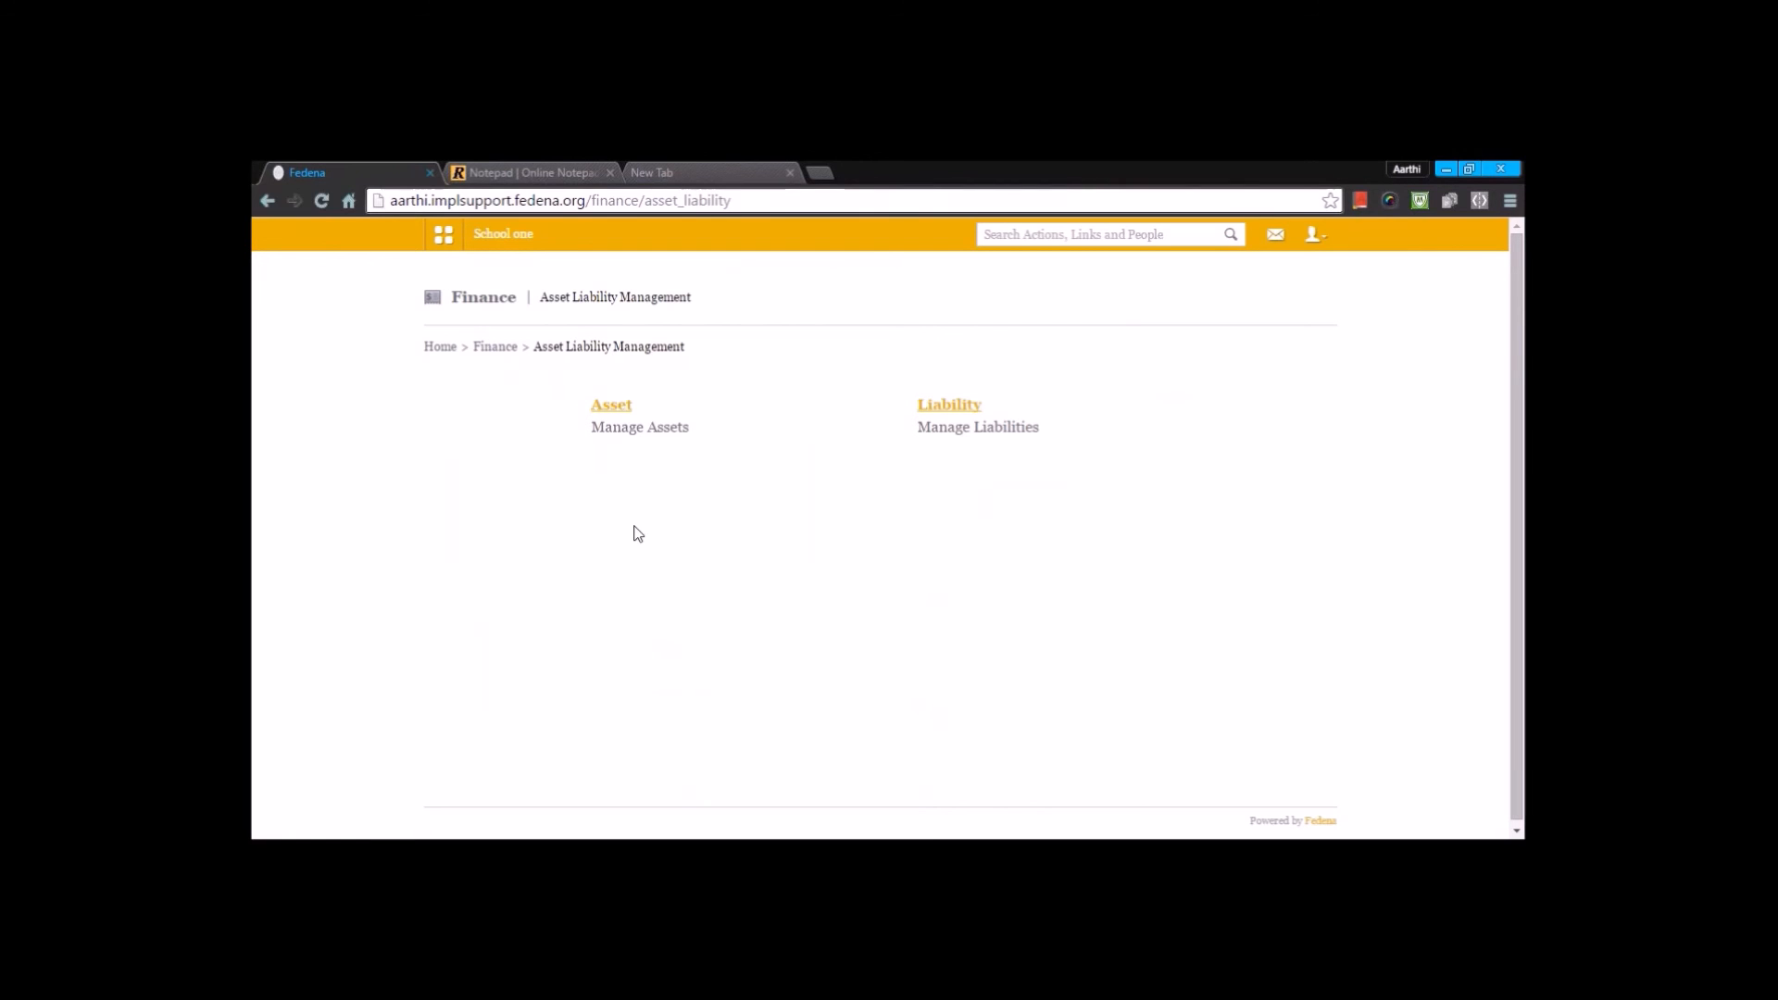
left_click(610, 407)
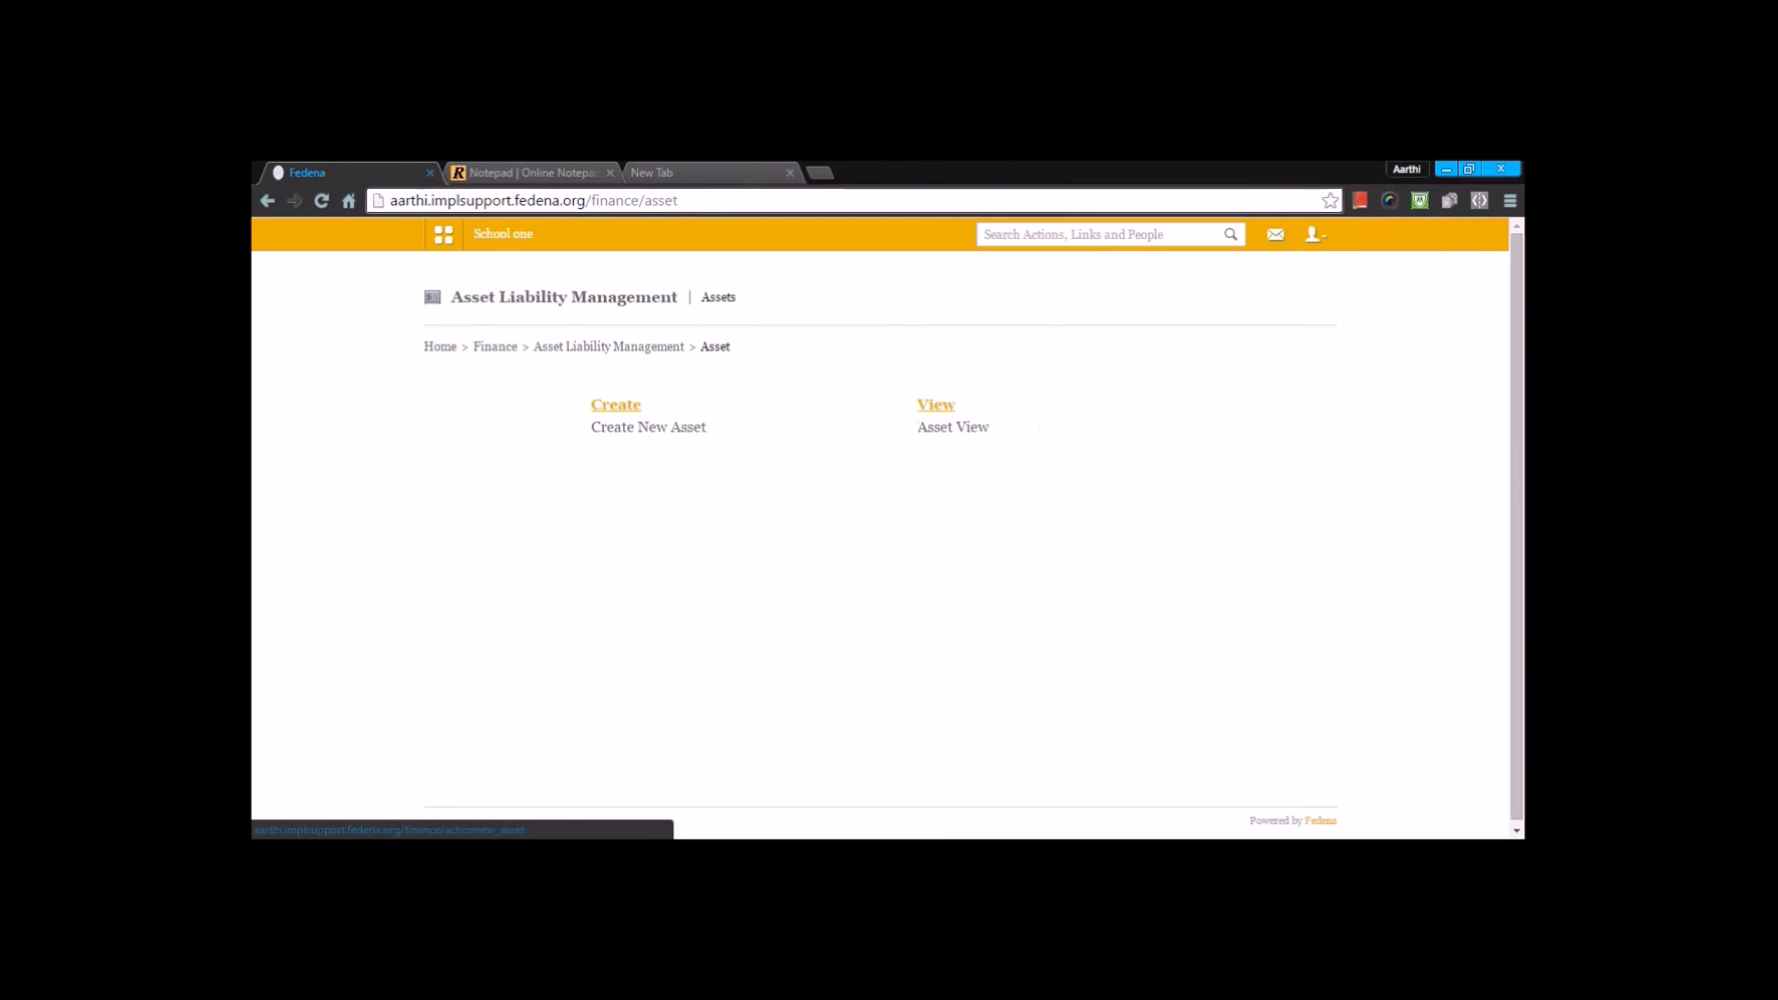
left_click(615, 404)
left_click(890, 301)
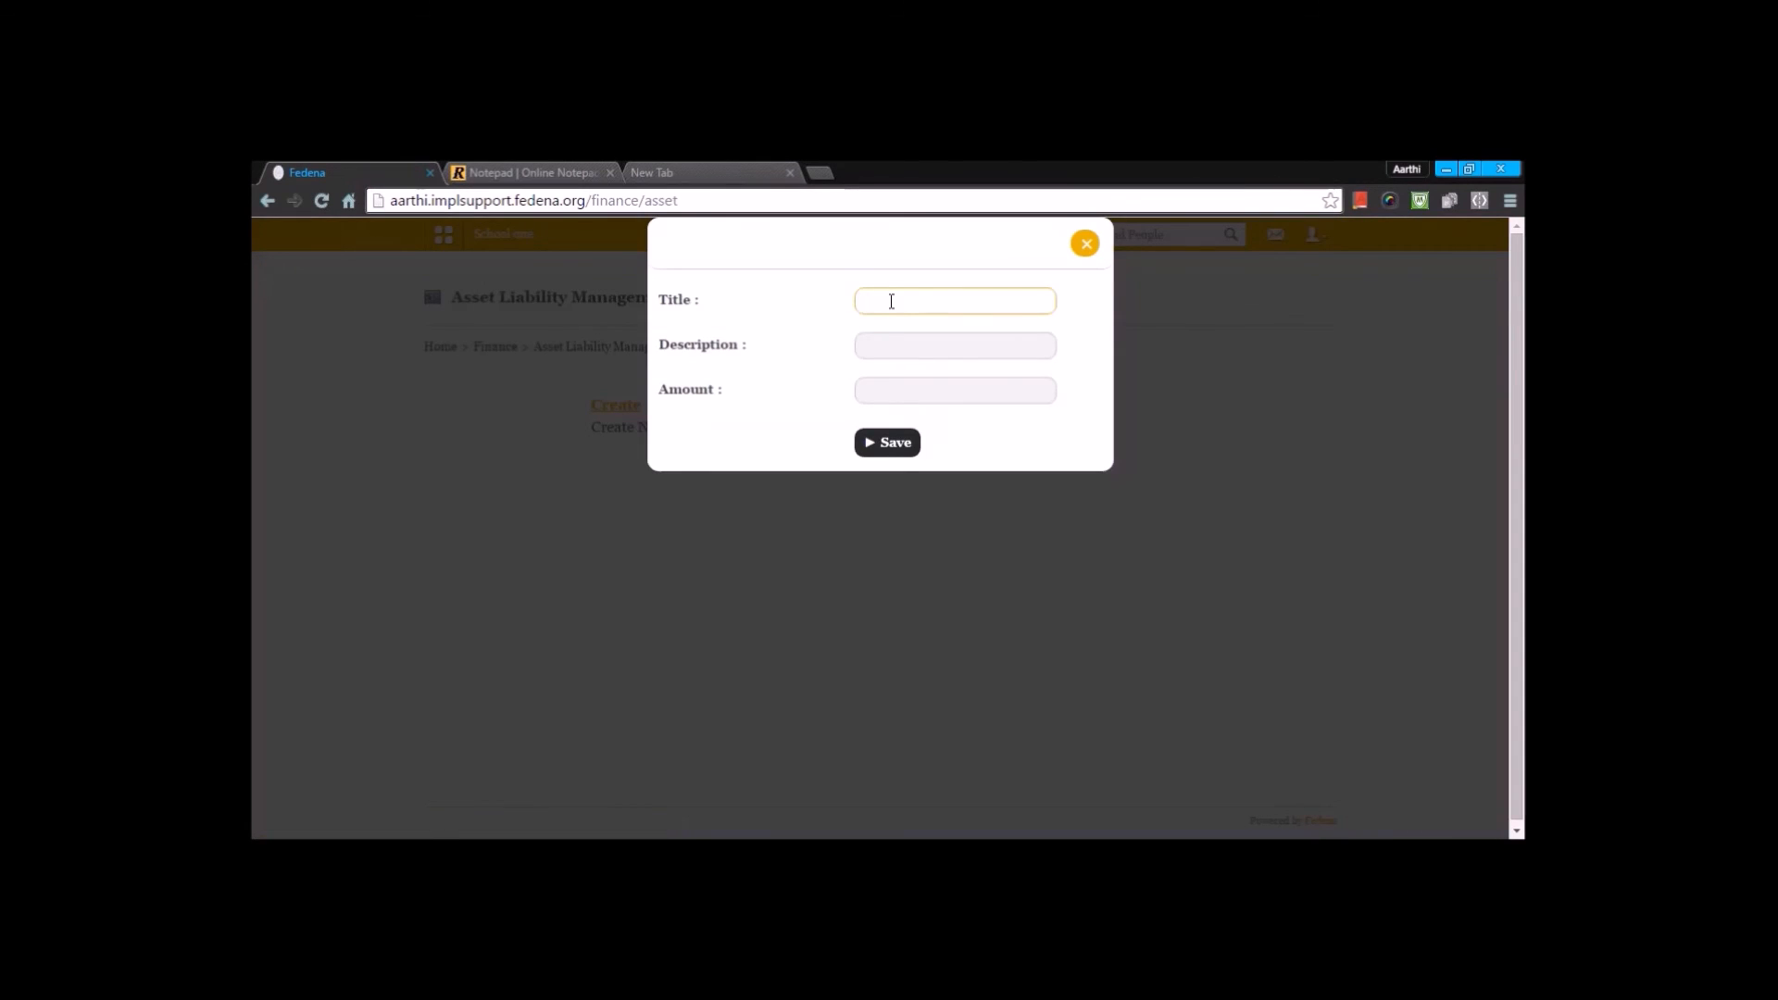
type("asset")
left_click(880, 326)
left_click(878, 348)
left_click(862, 391)
type("4000")
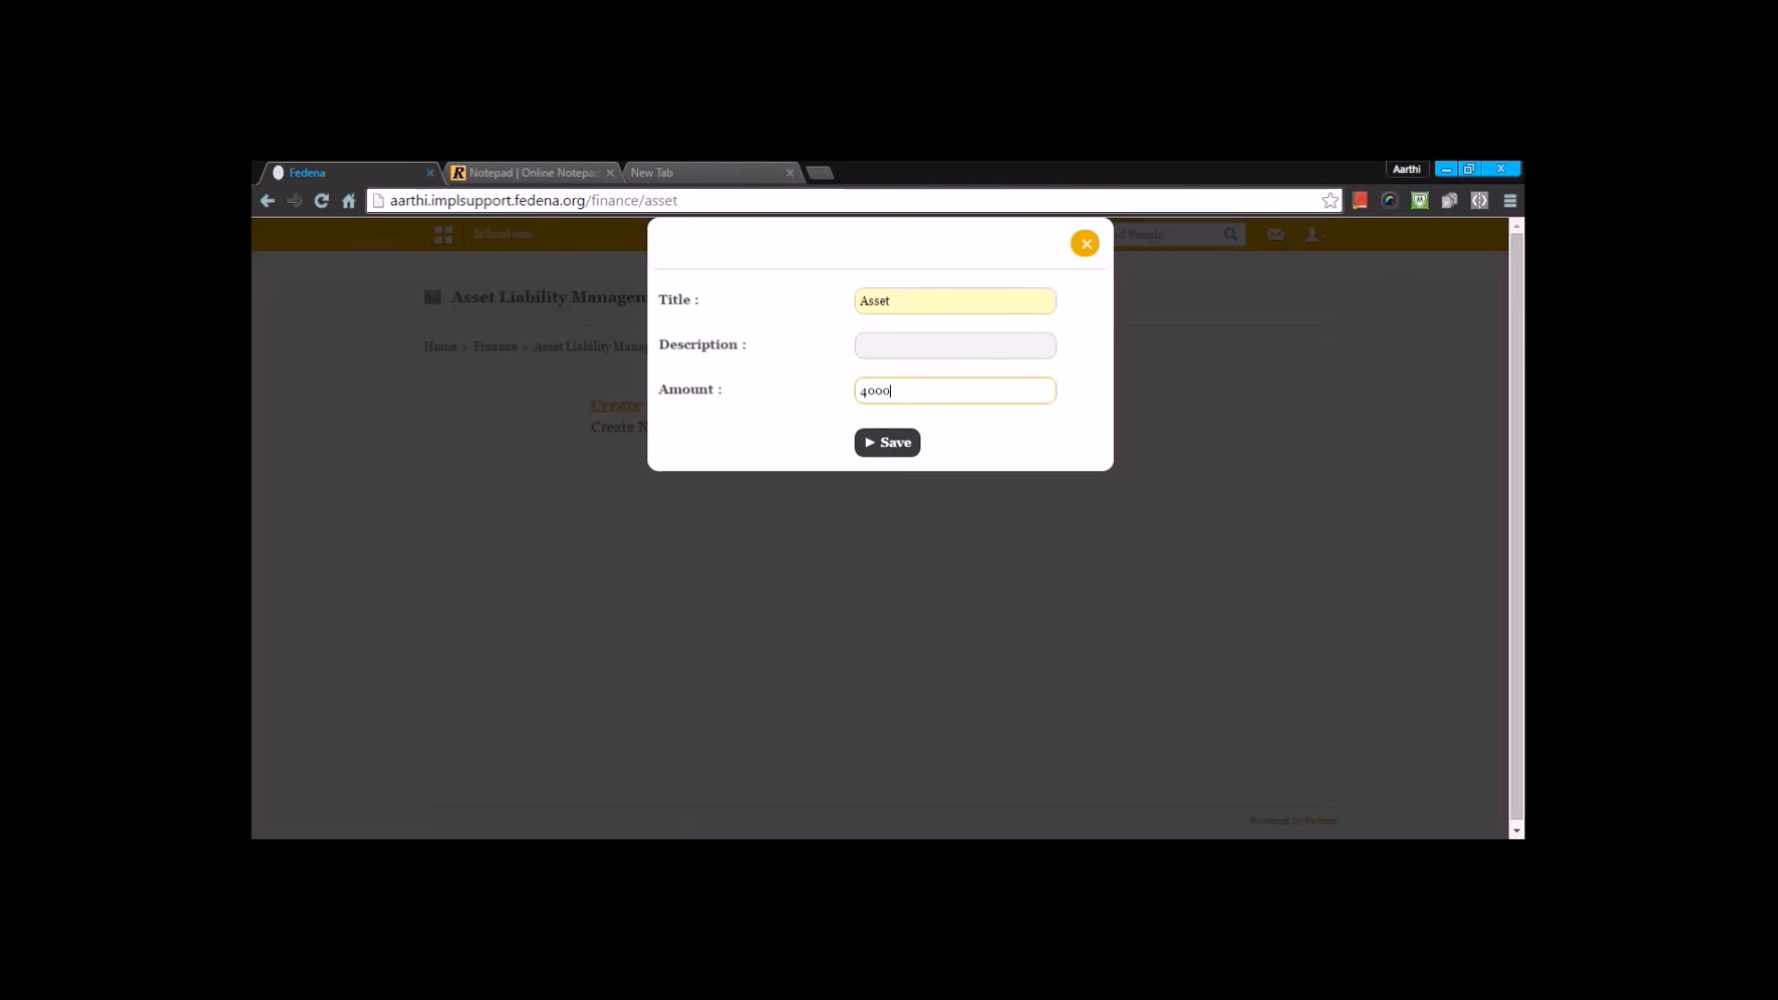
left_click(887, 443)
- Review the list of assets and the options for managing liabilities, then return to the school dashboard
left_click(921, 445)
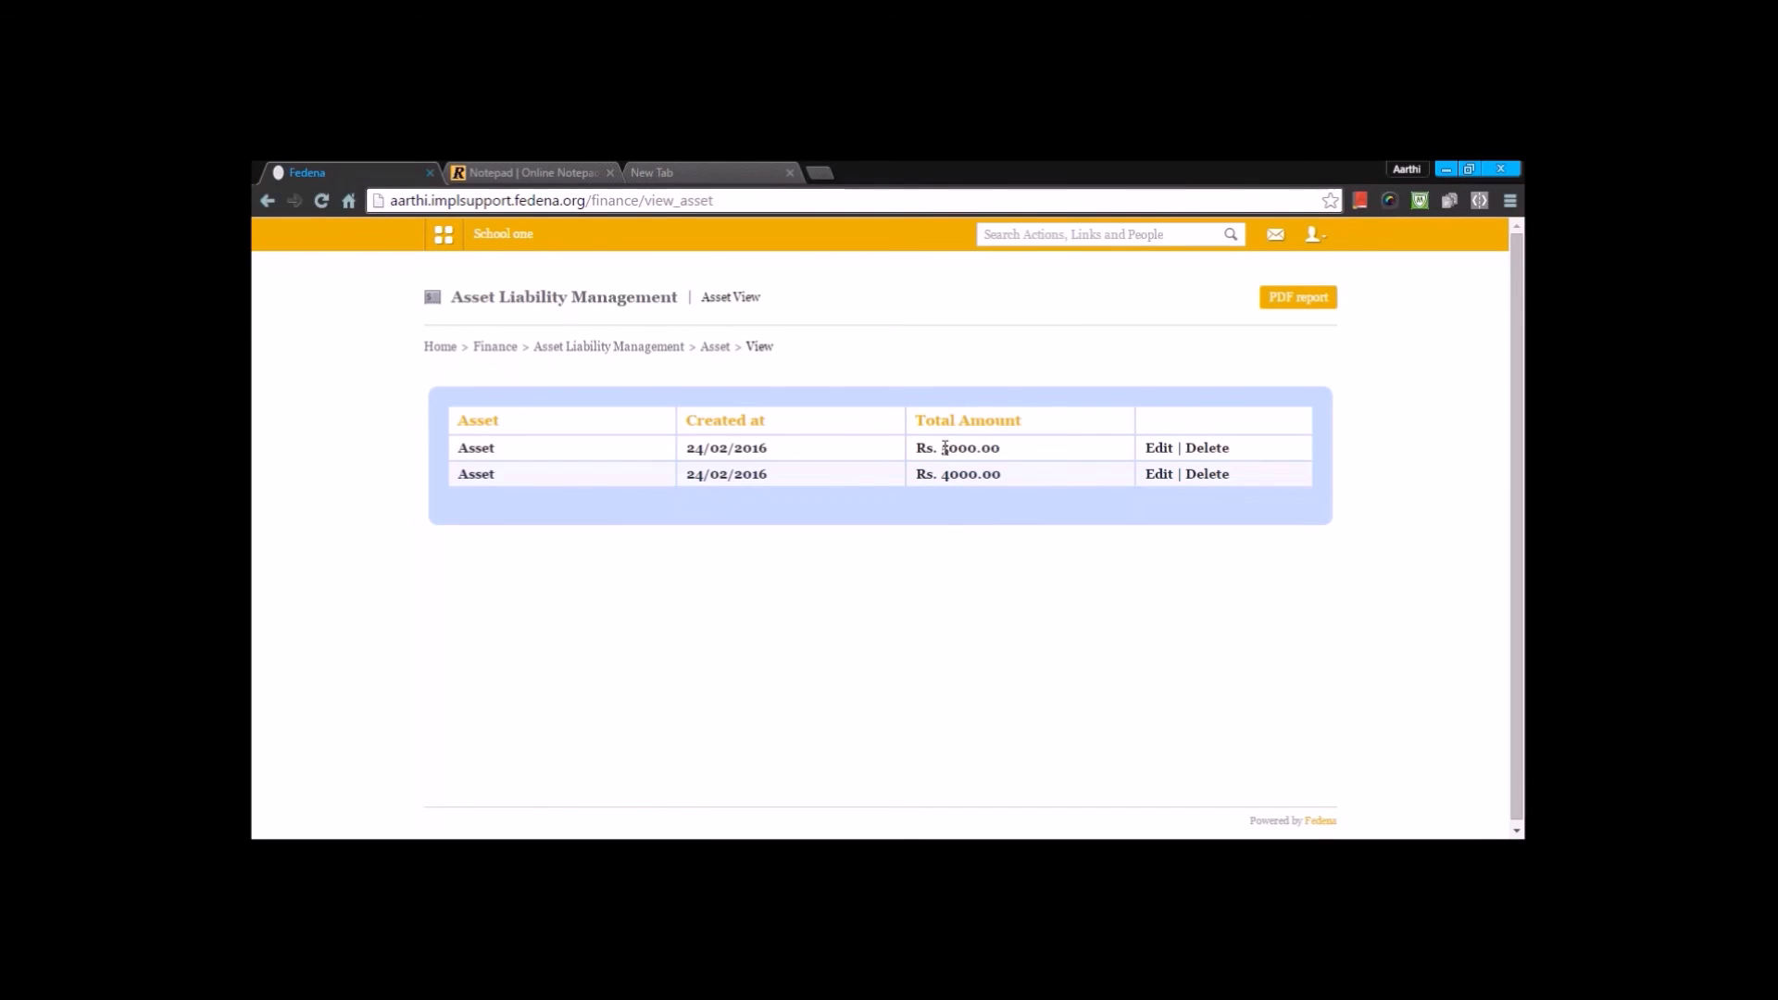
key("alt+Left")
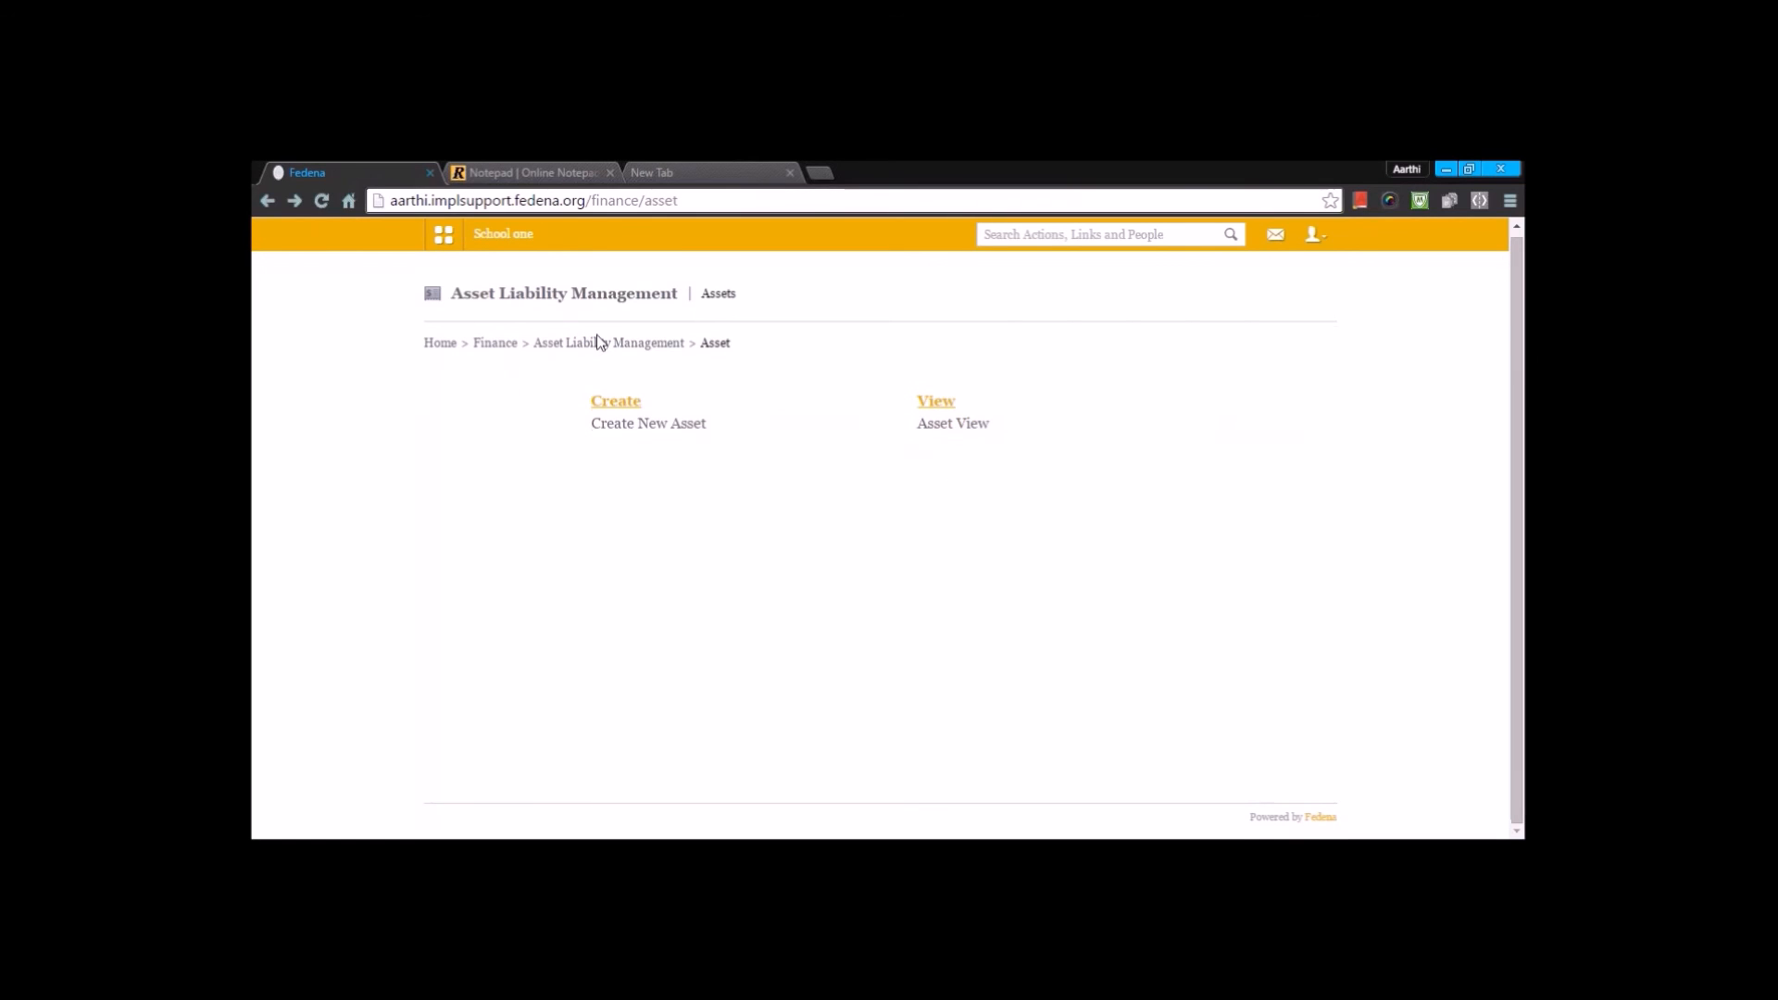
left_click(653, 344)
left_click(953, 407)
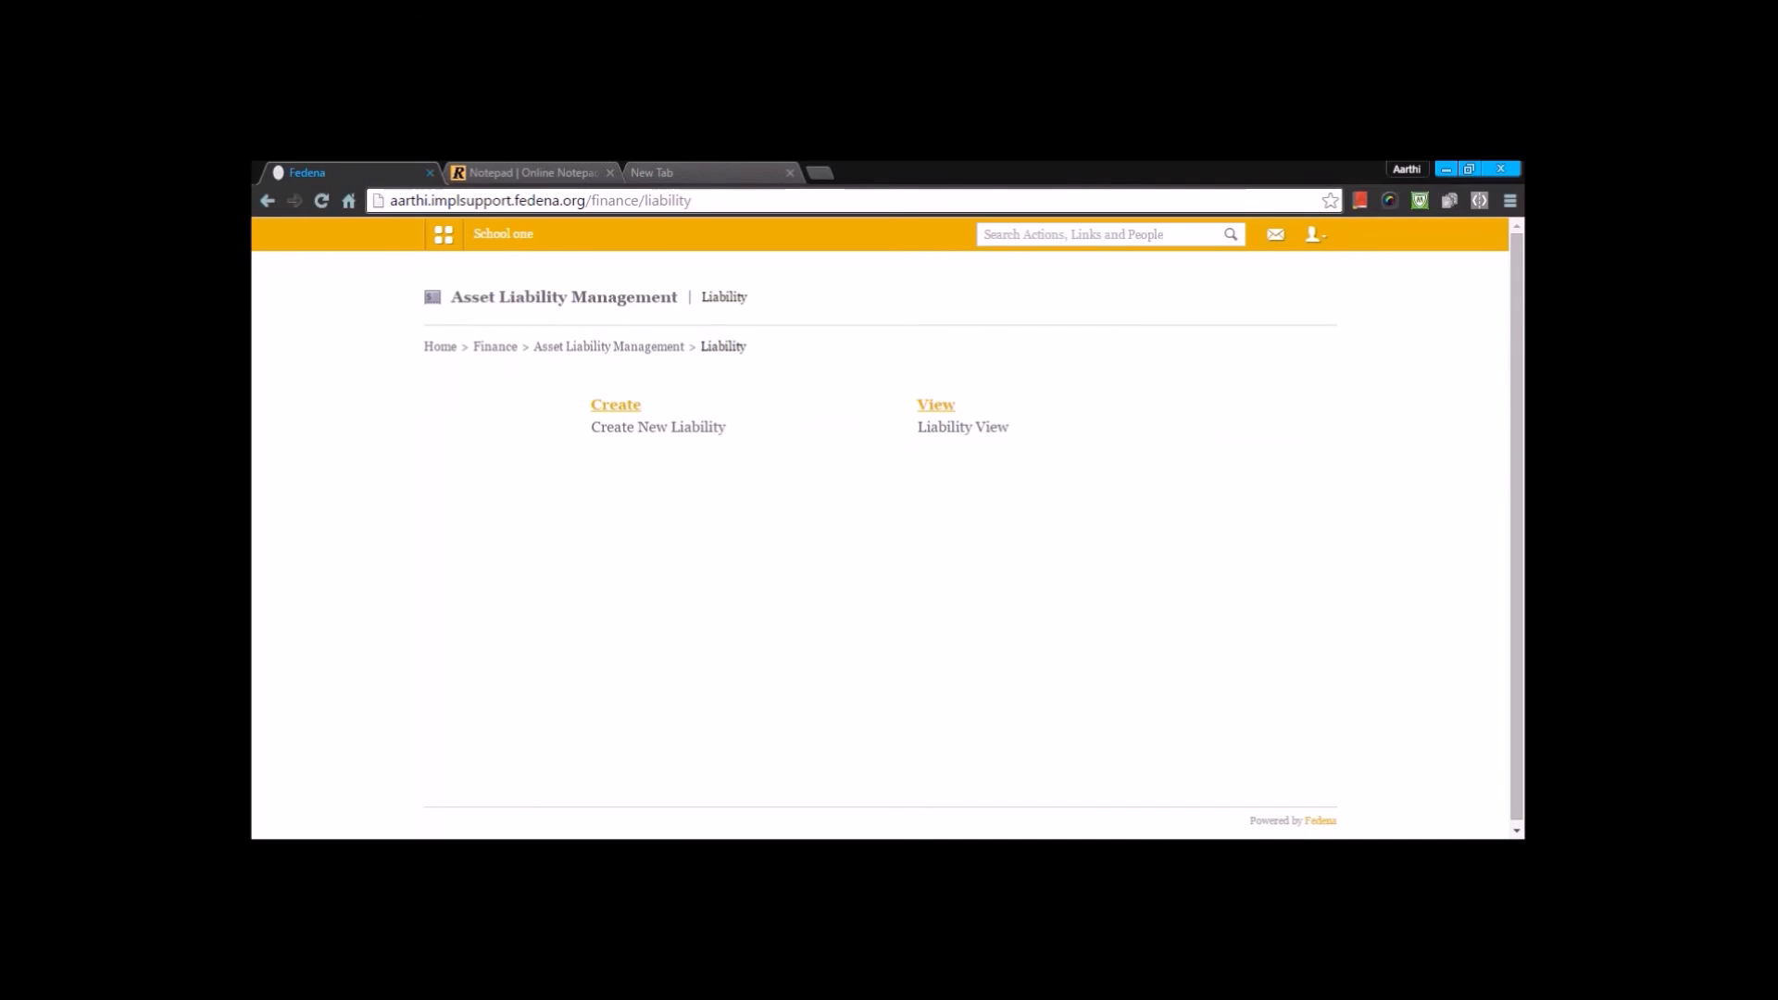
left_click(502, 234)
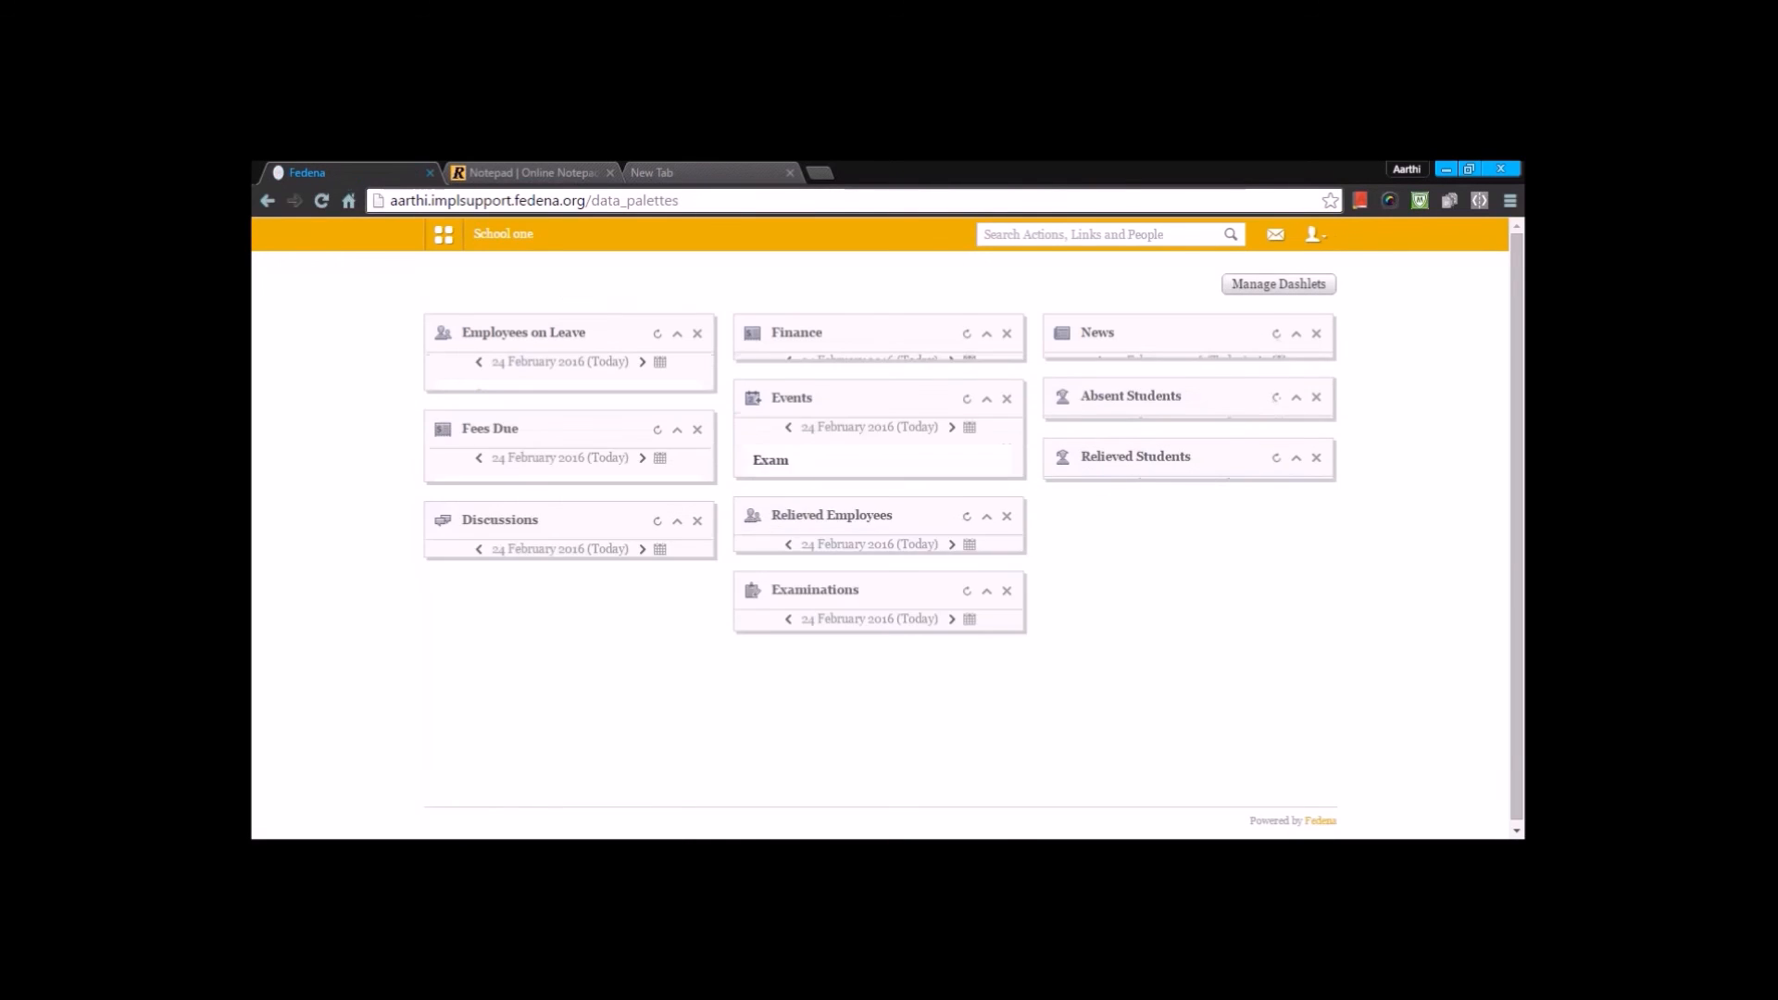